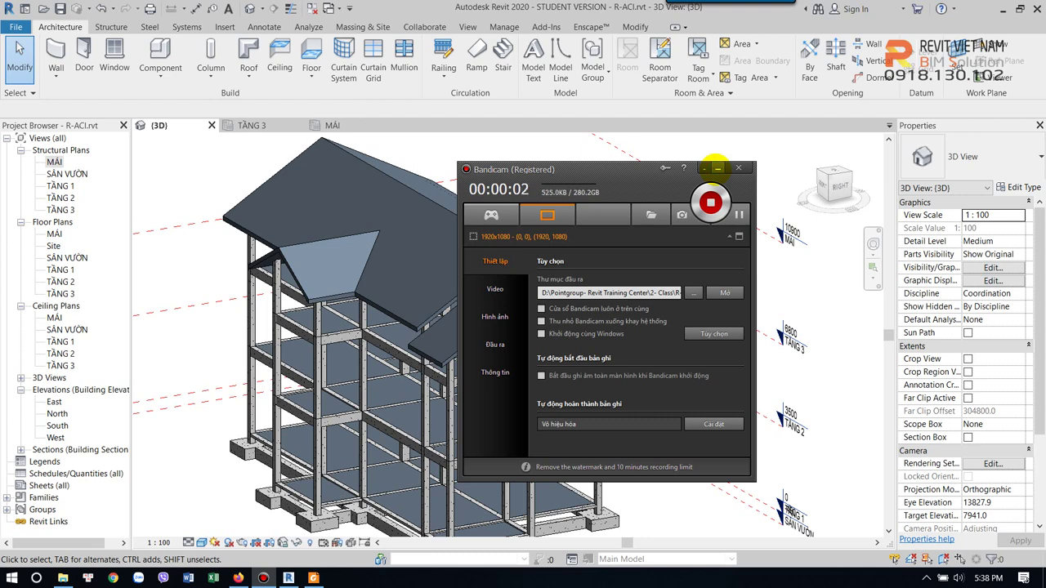
# Open the MÁI structural plan with the roof outline centred
pyautogui.click(716, 168)
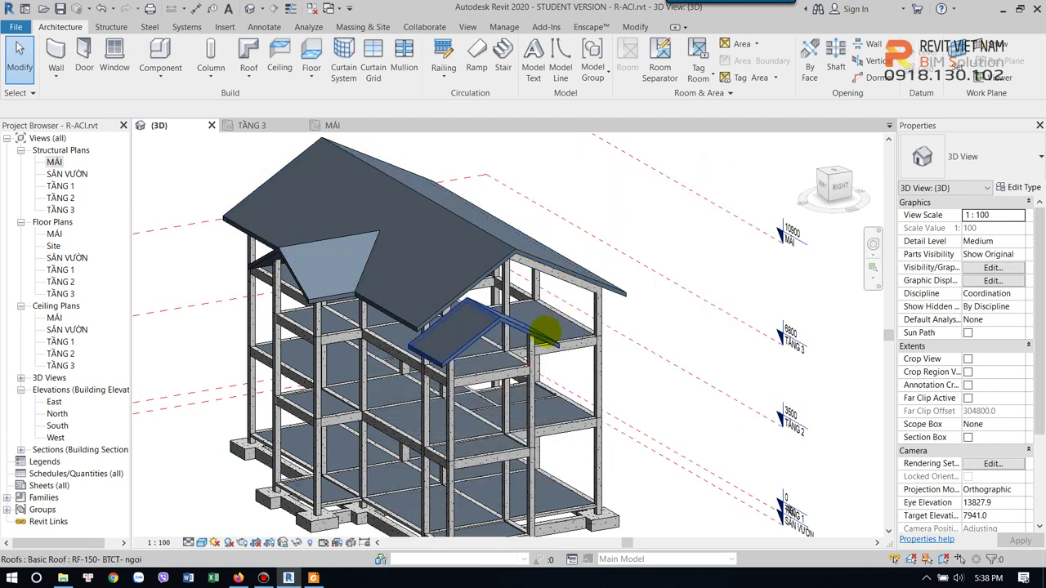
pyautogui.moveTo(542, 329)
pyautogui.keyDown('shift'); pyautogui.mouseDown(button='middle')
pyautogui.moveTo(612, 324)
pyautogui.moveTo(567, 366)
pyautogui.moveTo(483, 357)
pyautogui.moveTo(450, 310)
pyautogui.mouseUp(button='middle'); pyautogui.keyUp('shift')
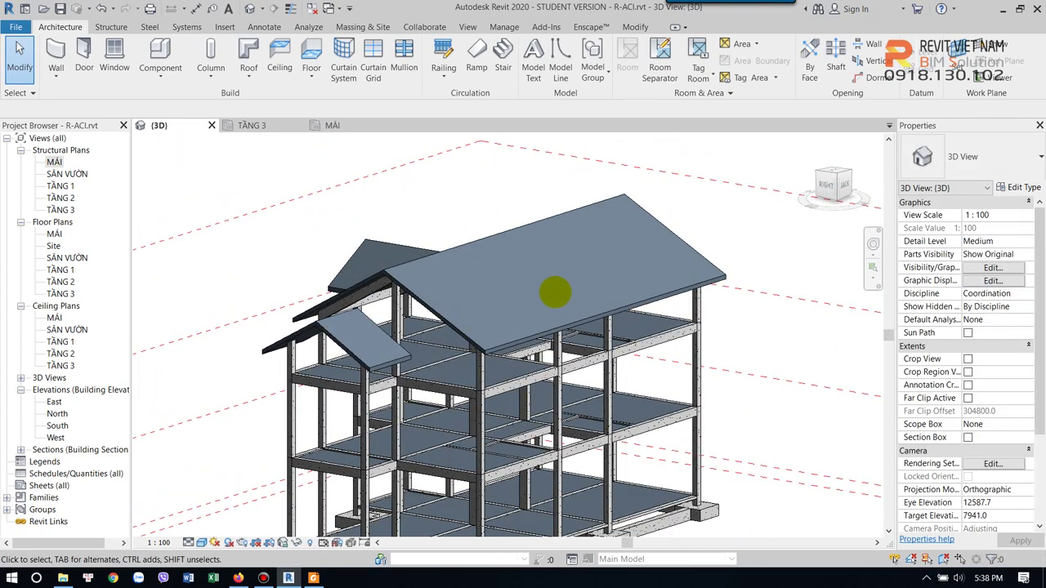
pyautogui.scroll(2, 556, 292)
pyautogui.scroll(2, 555, 297)
pyautogui.moveTo(555, 299)
pyautogui.keyDown('shift'); pyautogui.mouseDown(button='middle')
pyautogui.moveTo(546, 317)
pyautogui.moveTo(544, 250)
pyautogui.moveTo(528, 306)
pyautogui.moveTo(504, 234)
pyautogui.mouseUp(button='middle'); pyautogui.keyUp('shift')
pyautogui.scroll(-3, 479, 305)
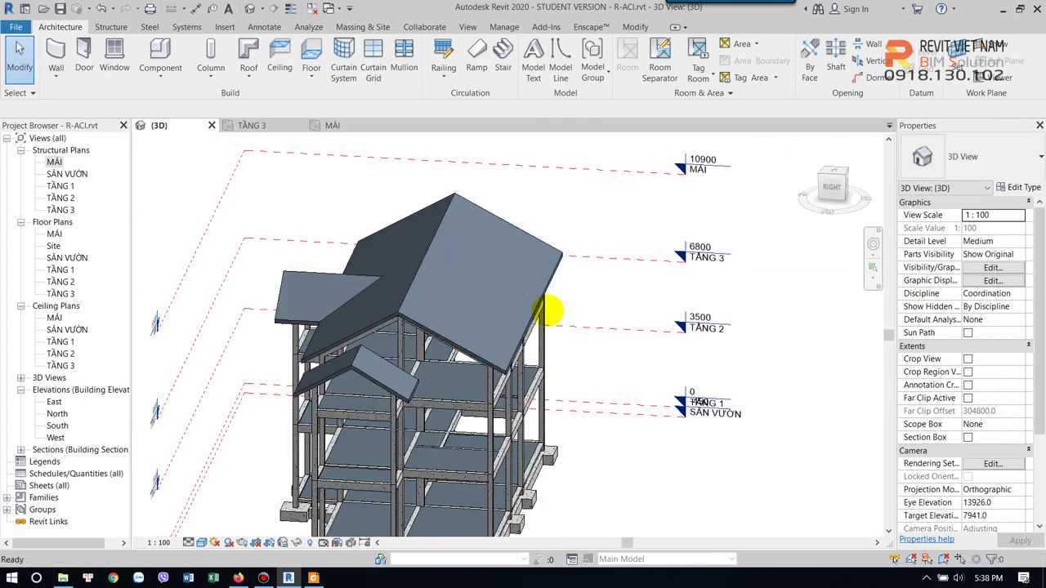
pyautogui.doubleClick(49, 163)
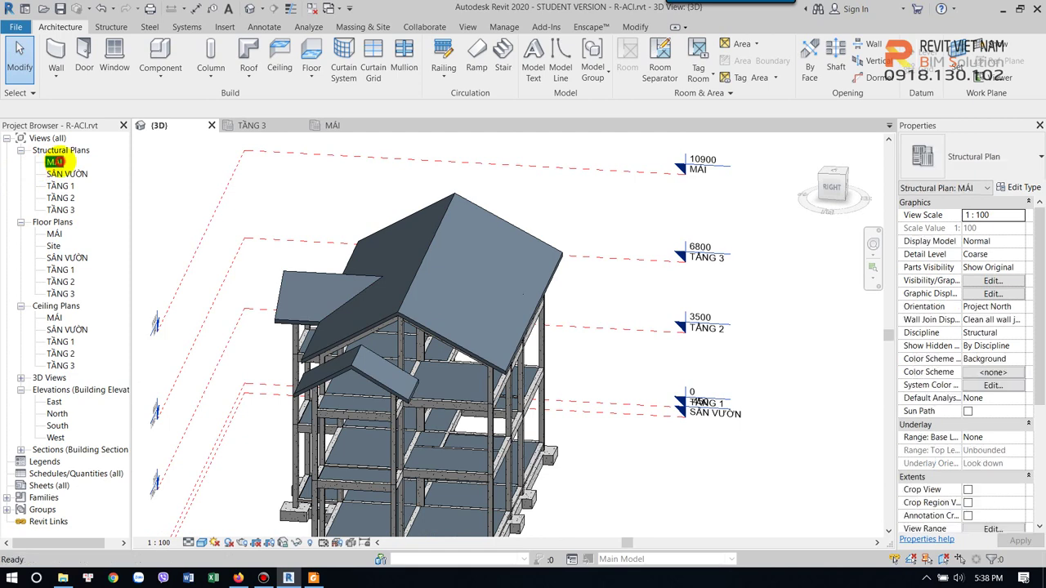
pyautogui.scroll(-2, 393, 270)
pyautogui.scroll(-2, 441, 298)
pyautogui.moveTo(461, 305); pyautogui.dragTo(513, 316, button='middle')
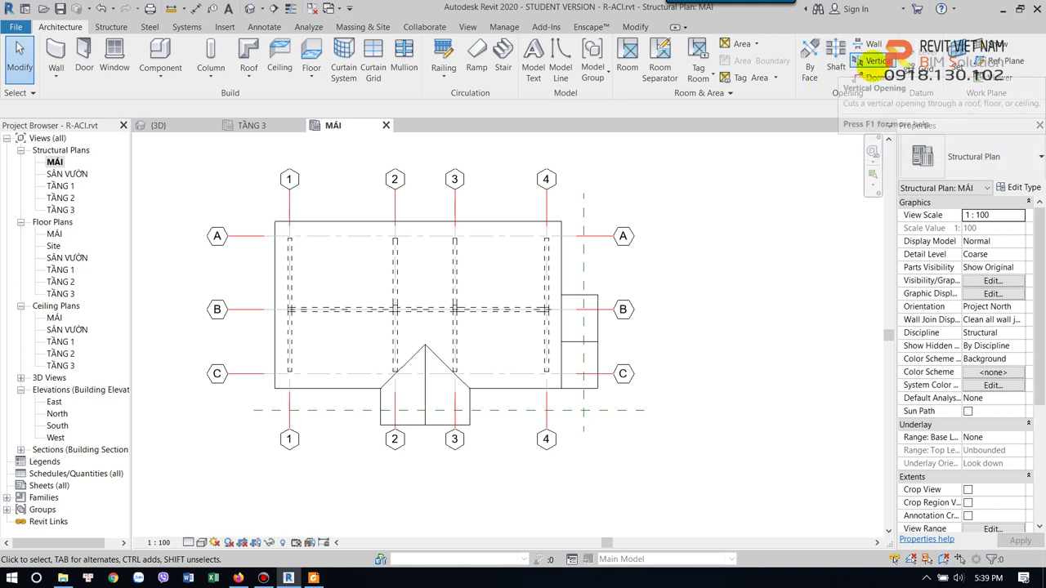
pyautogui.moveTo(873, 61)
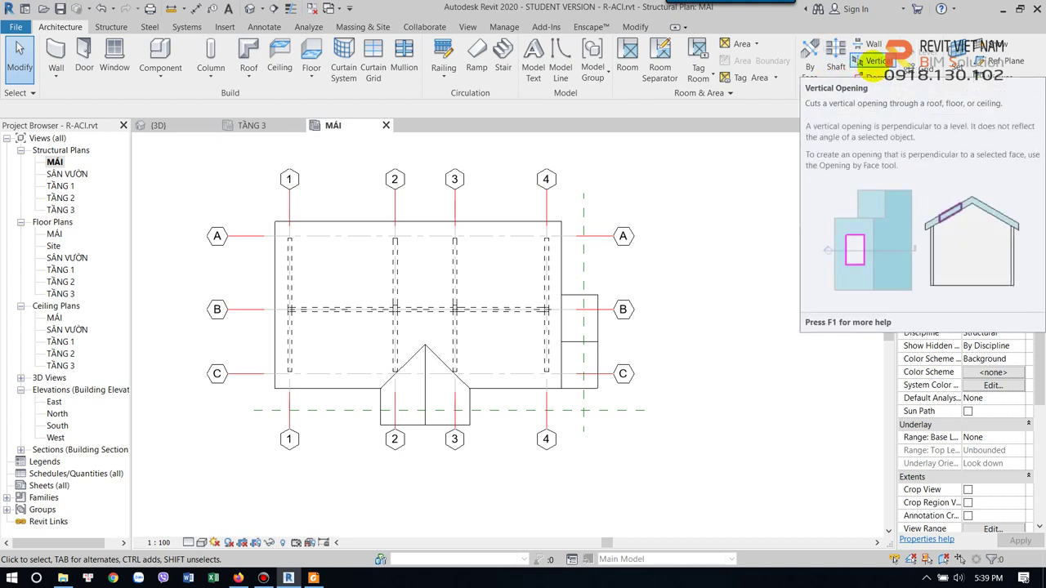
# Start a vertical opening on the main RF-150 roof
pyautogui.click(868, 67)
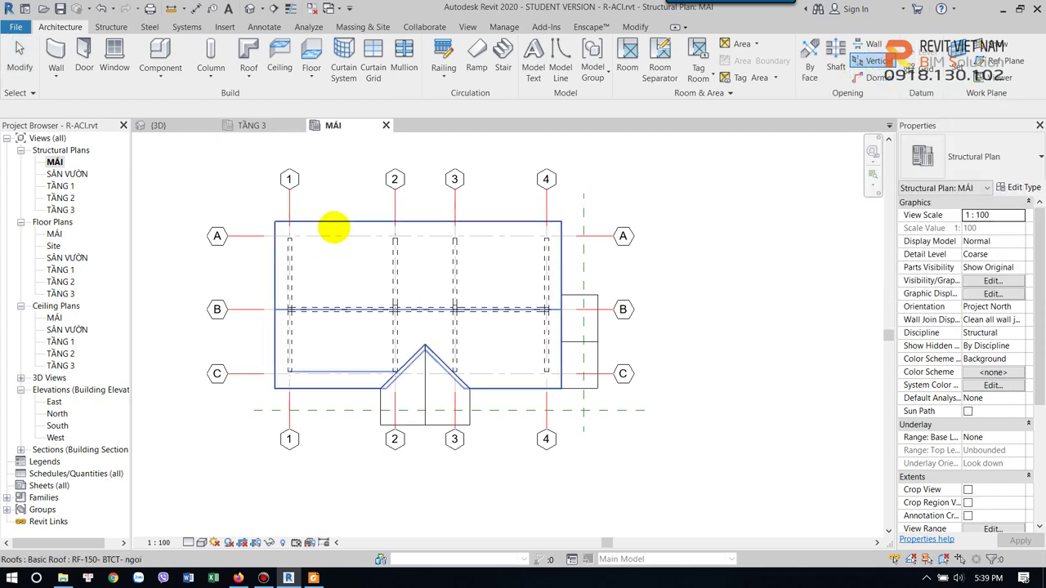
pyautogui.scroll(2, 334, 226)
pyautogui.click(352, 218)
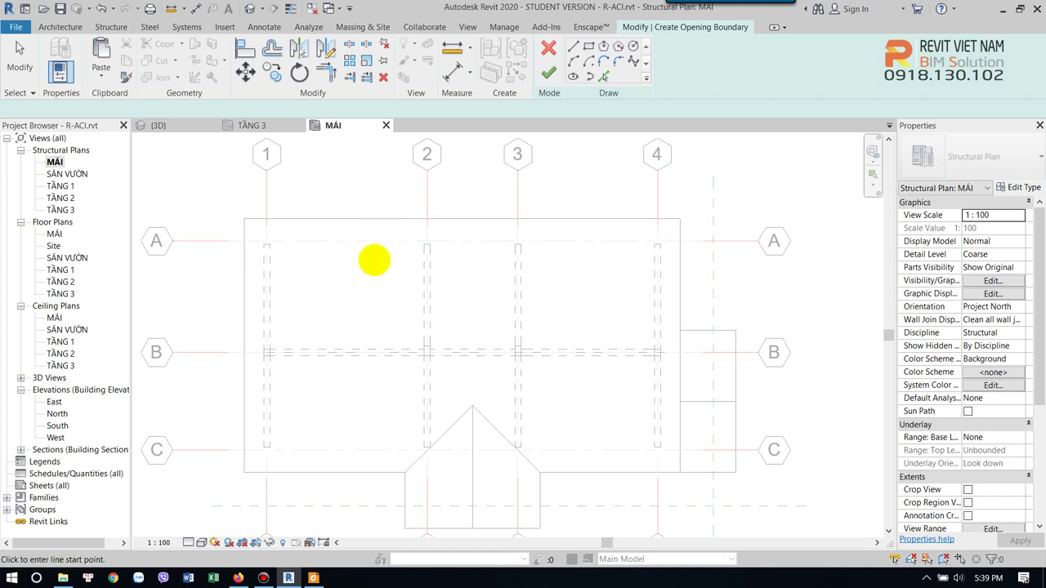
# Draw a rectangular opening boundary with offset -600 from grid A/1 to B/2
pyautogui.click(588, 47)
pyautogui.click(588, 46)
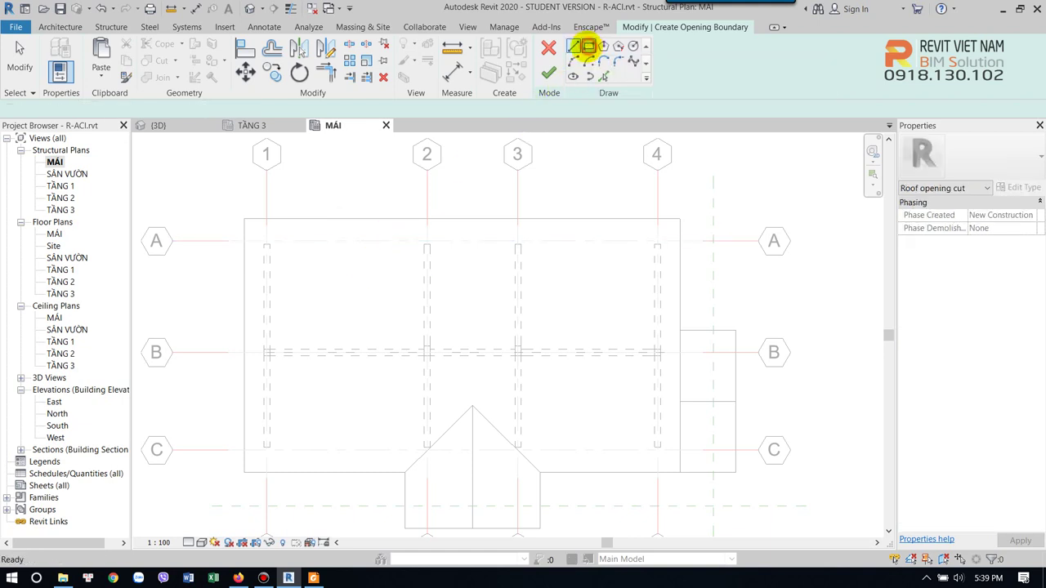
pyautogui.click(105, 111)
pyautogui.write('-600')
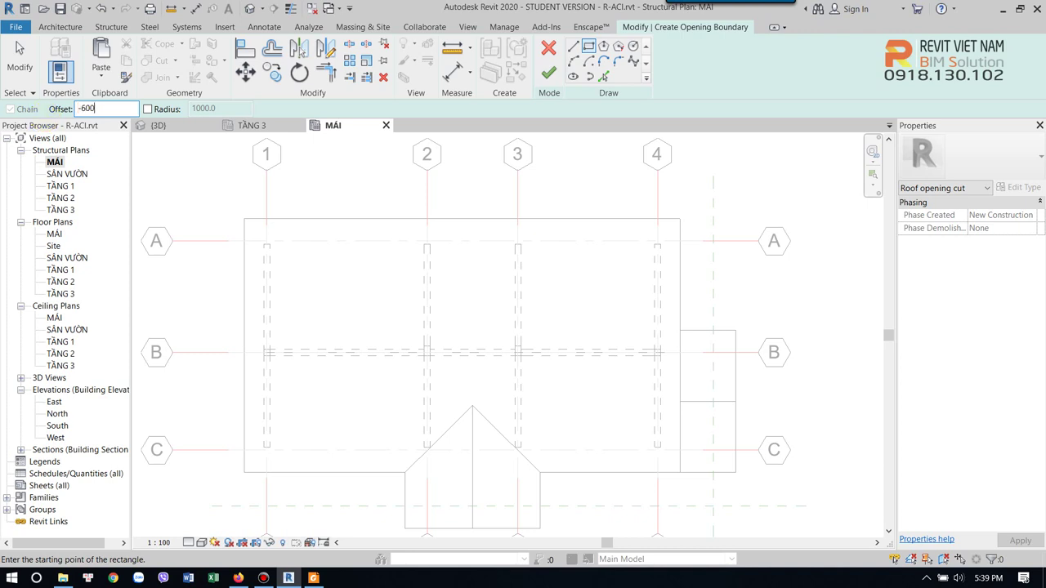
pyautogui.scroll(3, 265, 237)
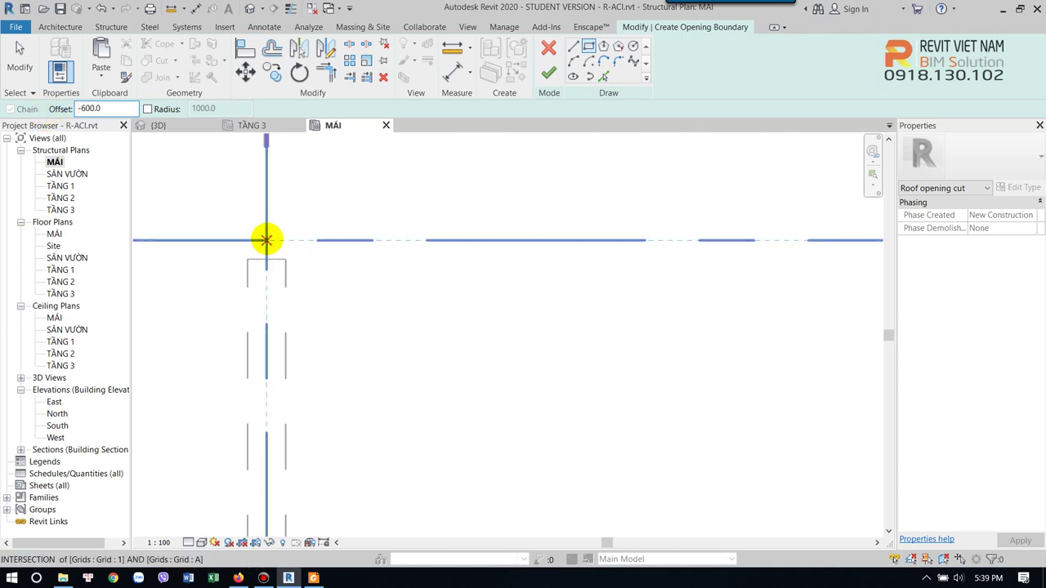
pyautogui.click(264, 238)
pyautogui.scroll(-3, 429, 328)
pyautogui.scroll(-2, 430, 268)
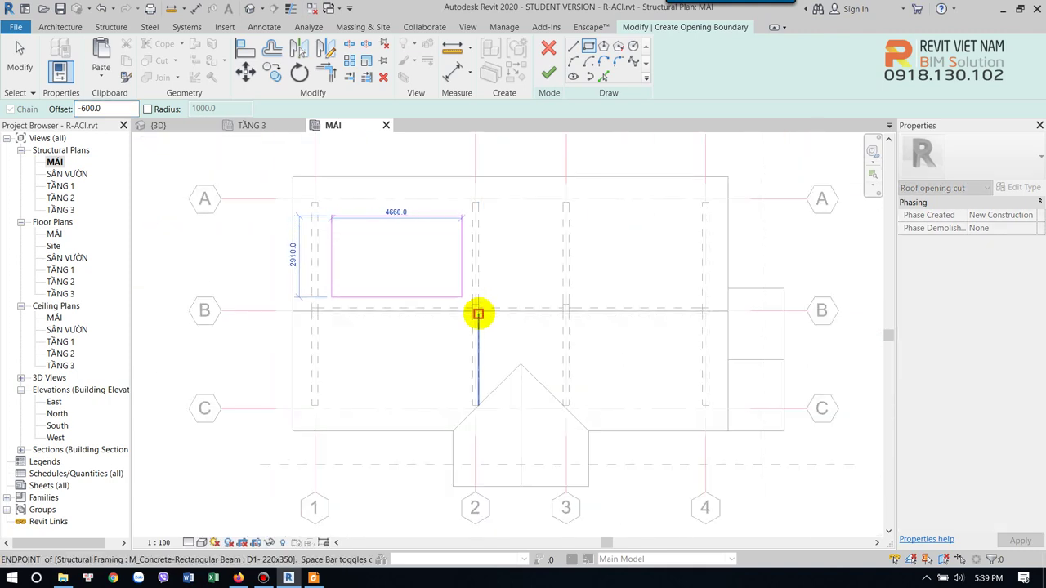
pyautogui.scroll(3, 477, 310)
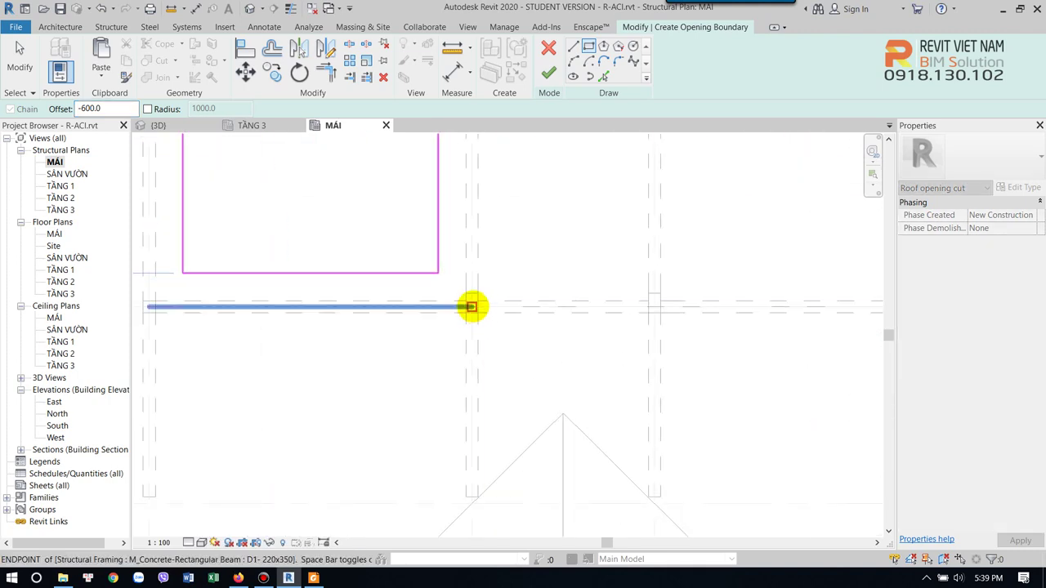
pyautogui.scroll(3, 472, 307)
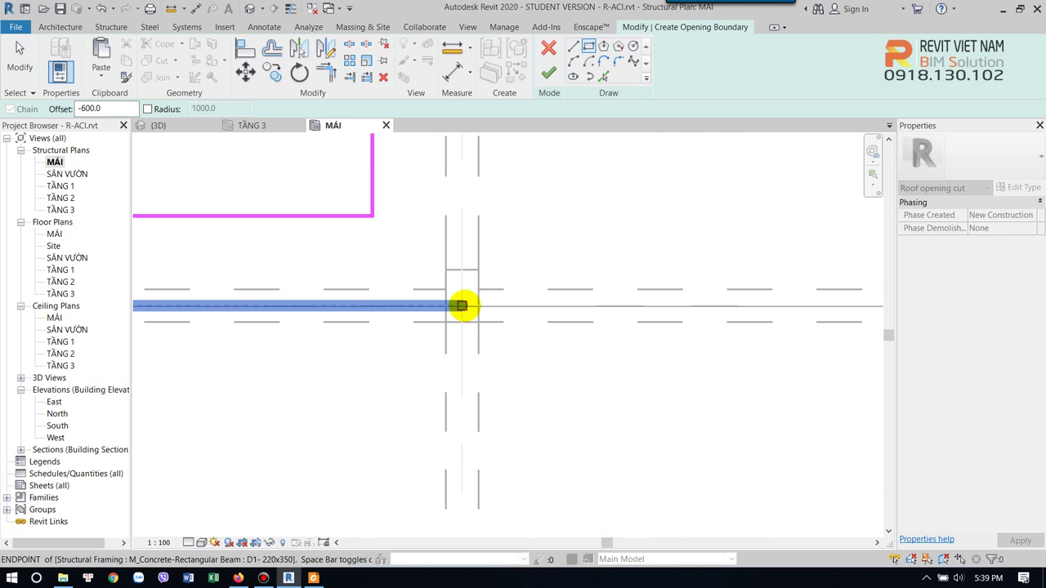
pyautogui.click(462, 306)
pyautogui.scroll(-5, 418, 270)
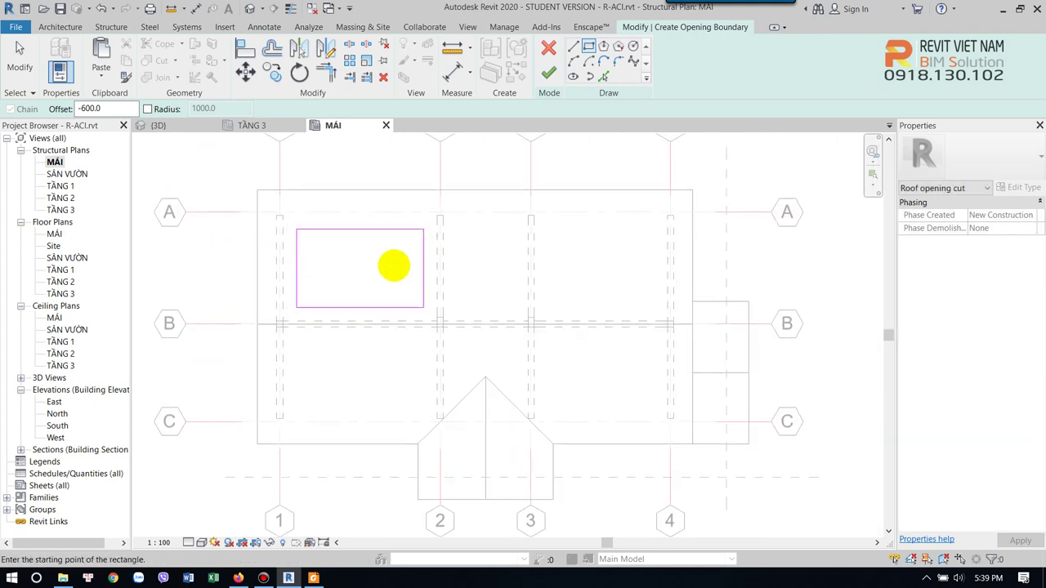
# Finish the opening sketch and save the project
pyautogui.press('Escape')
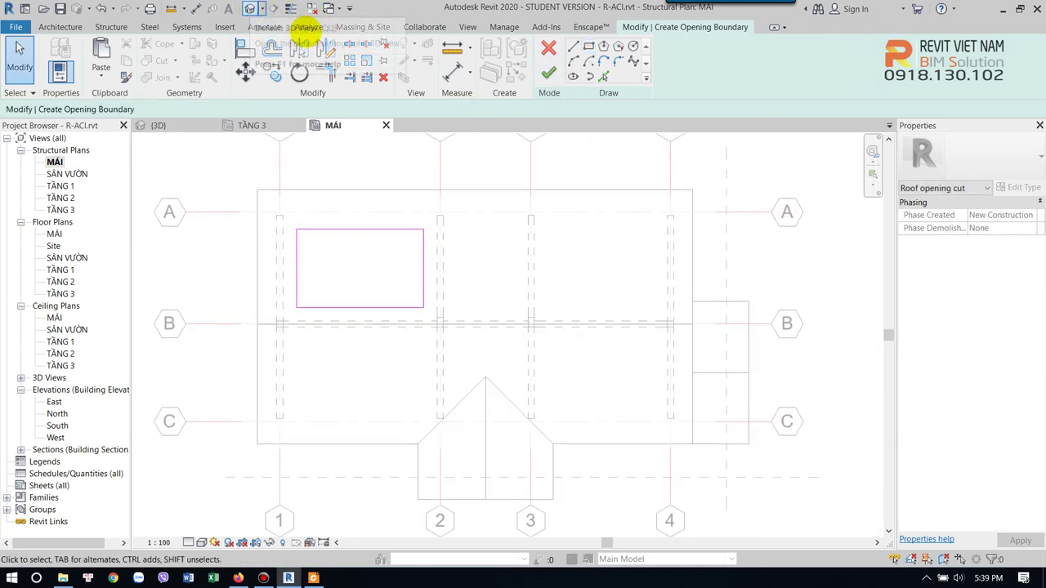
pyautogui.click(548, 73)
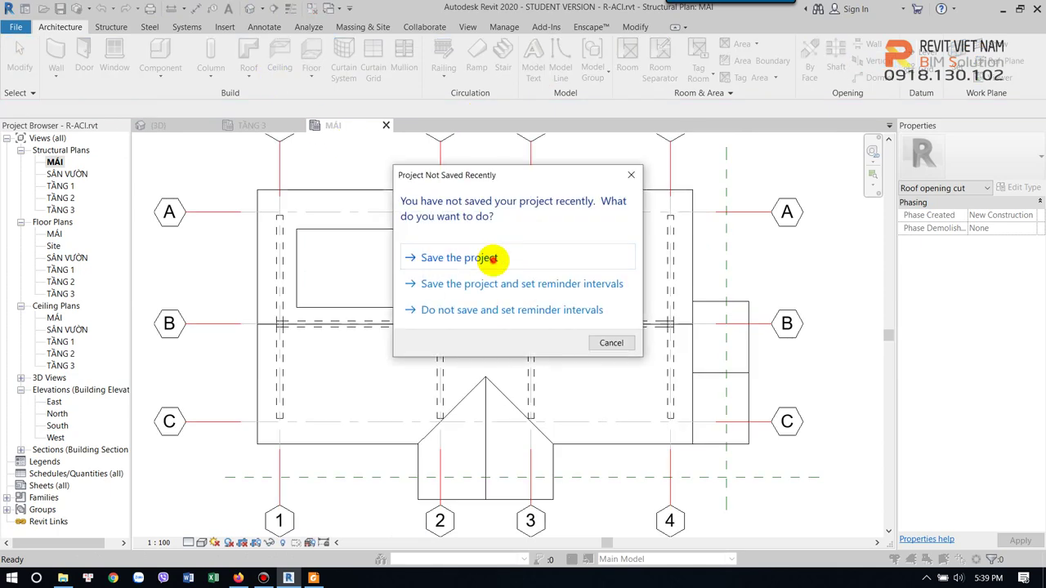
pyautogui.click(493, 258)
# Show the 3D view zoomed in and looking down into the roof opening
pyautogui.click(406, 244)
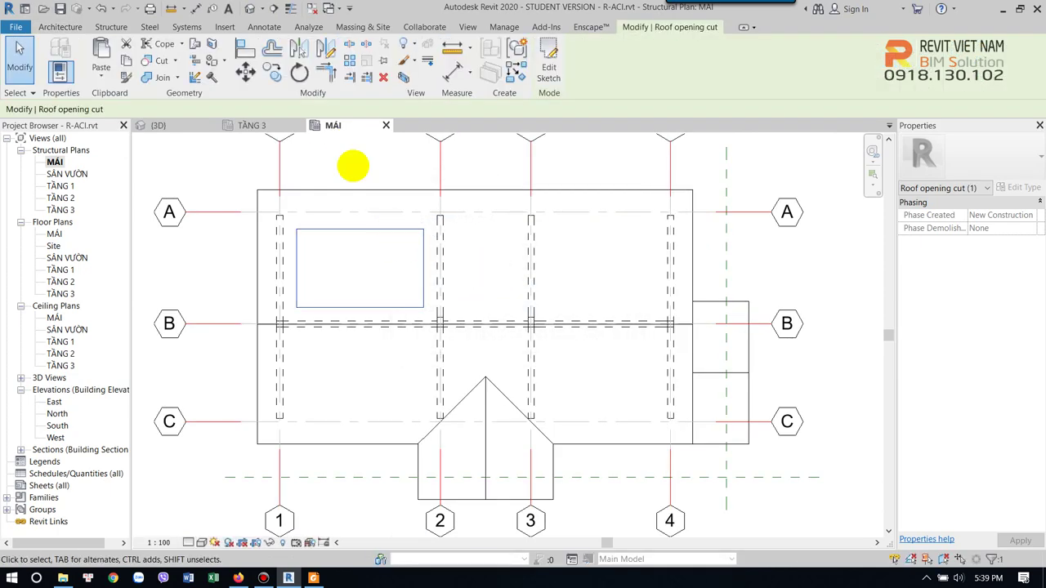
pyautogui.click(250, 8)
pyautogui.scroll(3, 532, 241)
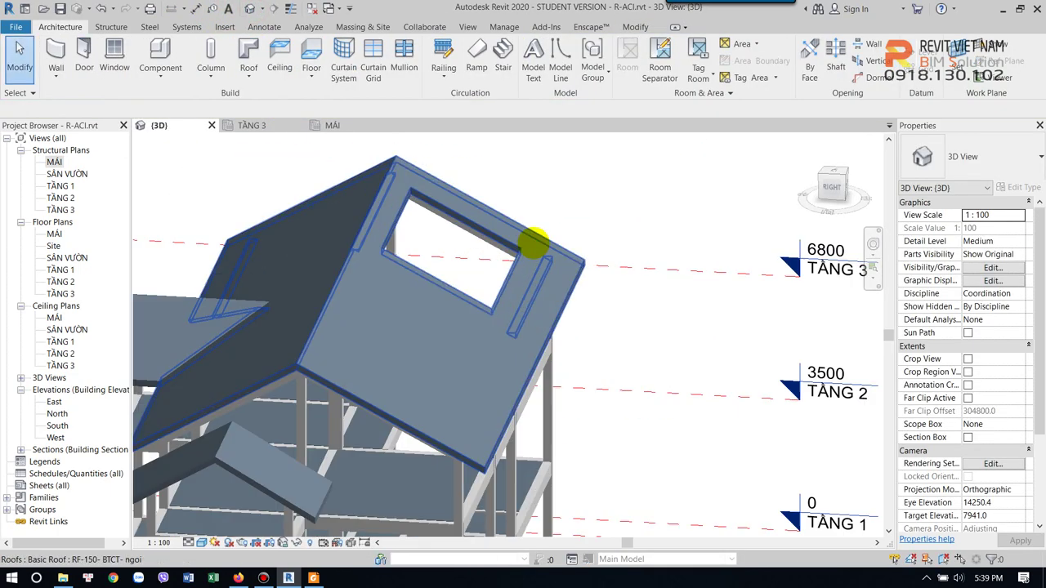
pyautogui.scroll(3, 526, 311)
pyautogui.scroll(3, 553, 323)
pyautogui.keyDown('shift'); pyautogui.moveTo(552, 322); pyautogui.dragTo(496, 234, button='middle'); pyautogui.keyUp('shift')
pyautogui.scroll(3, 630, 253)
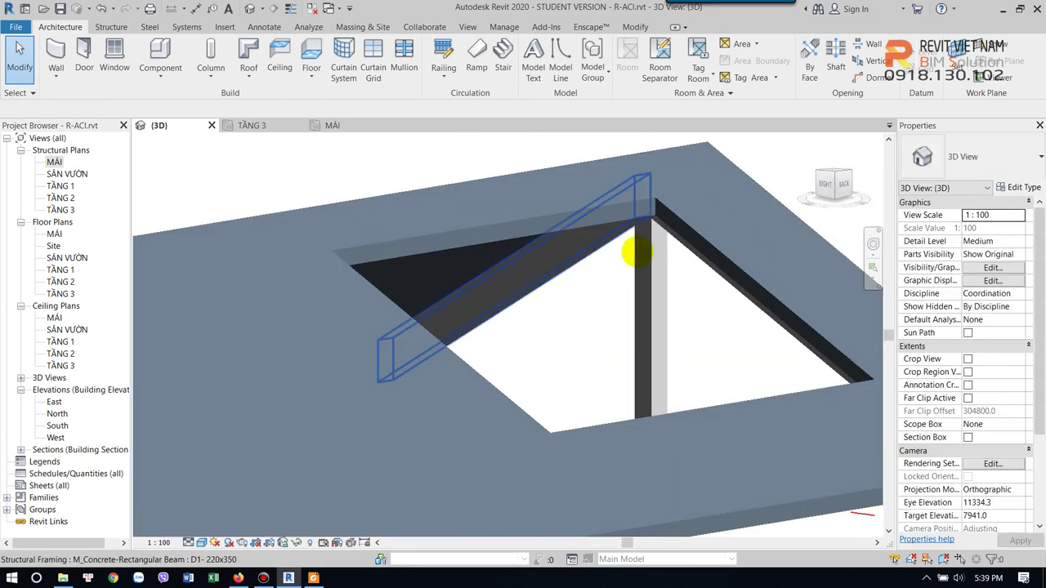
pyautogui.scroll(2, 560, 205)
pyautogui.scroll(1, 558, 188)
# Delete the roof opening cut and return to the 3D view
pyautogui.press('Tab')
pyautogui.click(559, 186)
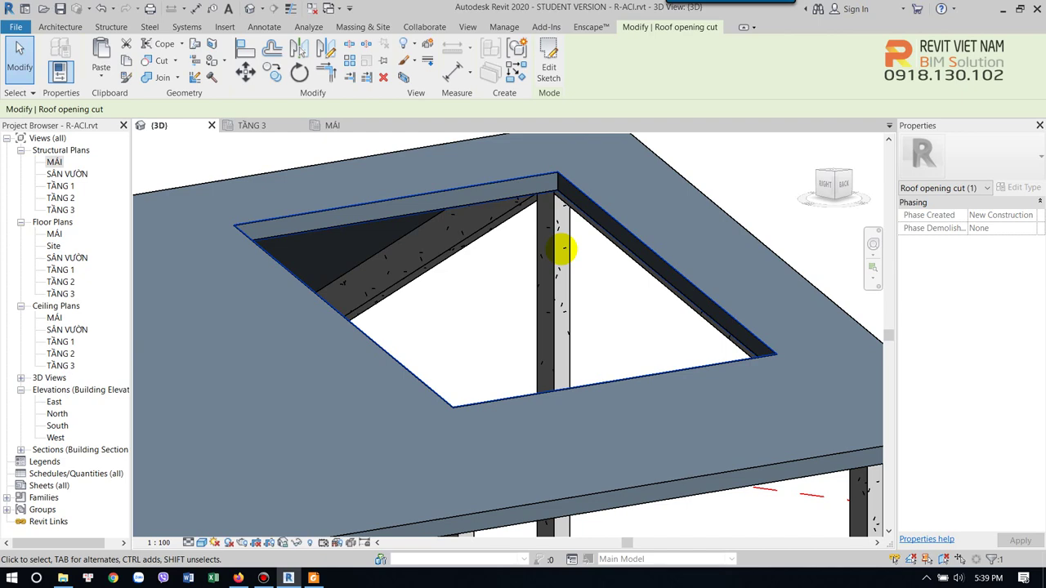
pyautogui.moveTo(563, 250)
pyautogui.keyDown('shift'); pyautogui.mouseDown(button='middle')
pyautogui.moveTo(567, 289)
pyautogui.moveTo(600, 282)
pyautogui.mouseUp(button='middle'); pyautogui.keyUp('shift')
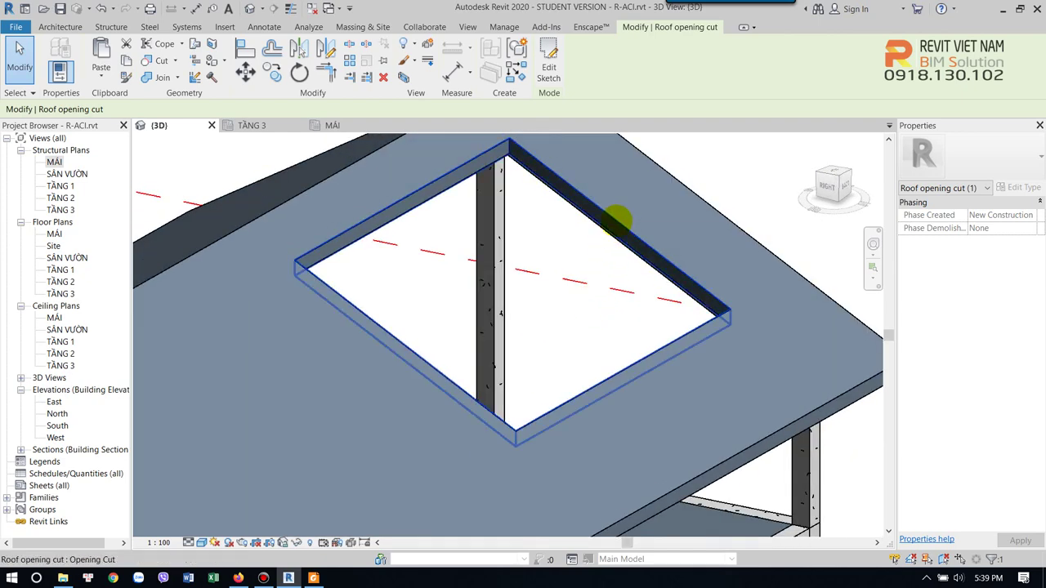
pyautogui.press('Delete')
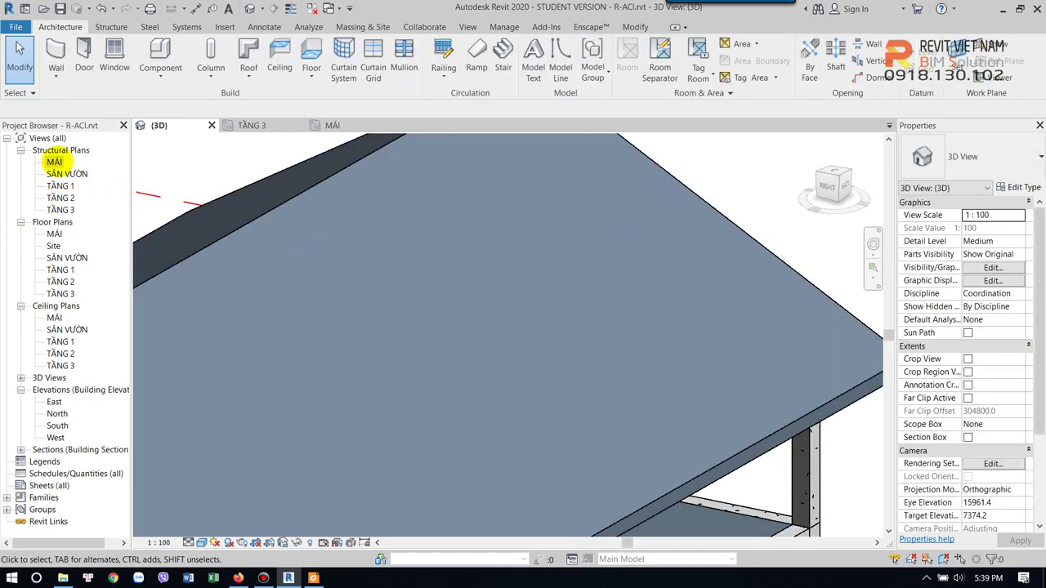
pyautogui.doubleClick(54, 162)
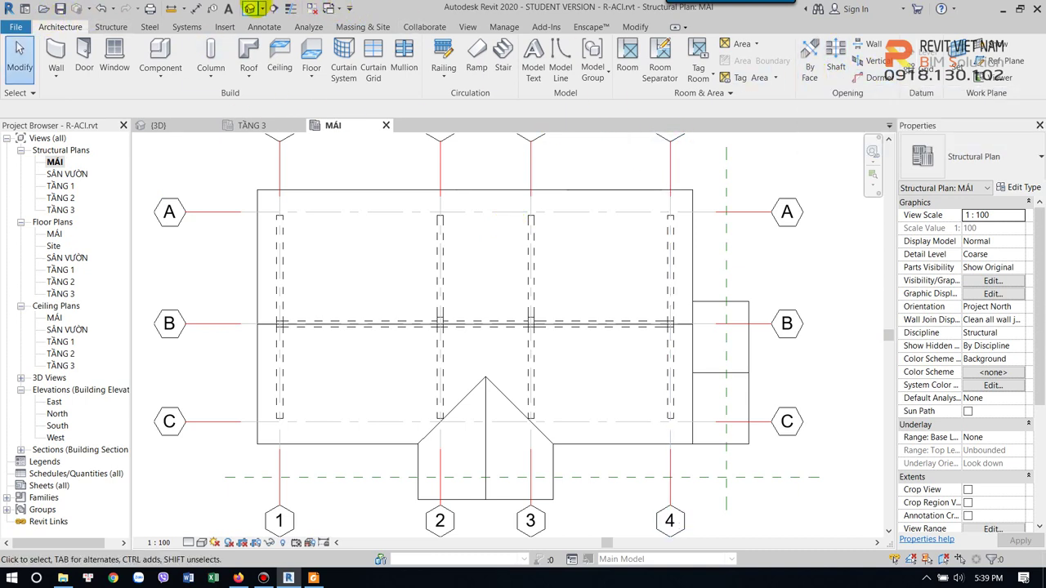
pyautogui.click(251, 9)
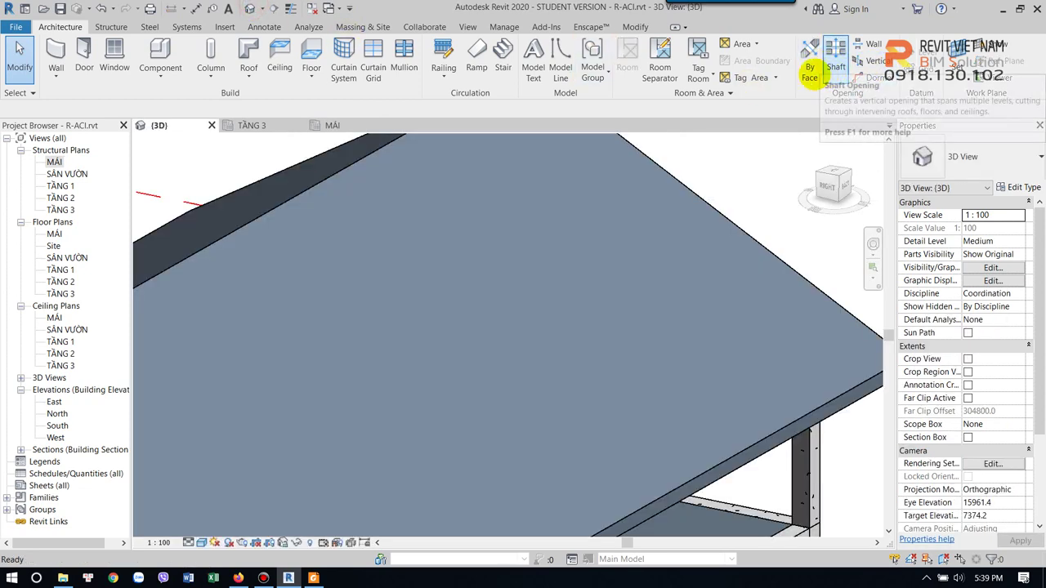
# Start a face opening on the main roof, sketching it in the MÁI plan
pyautogui.click(809, 67)
pyautogui.scroll(-3, 701, 221)
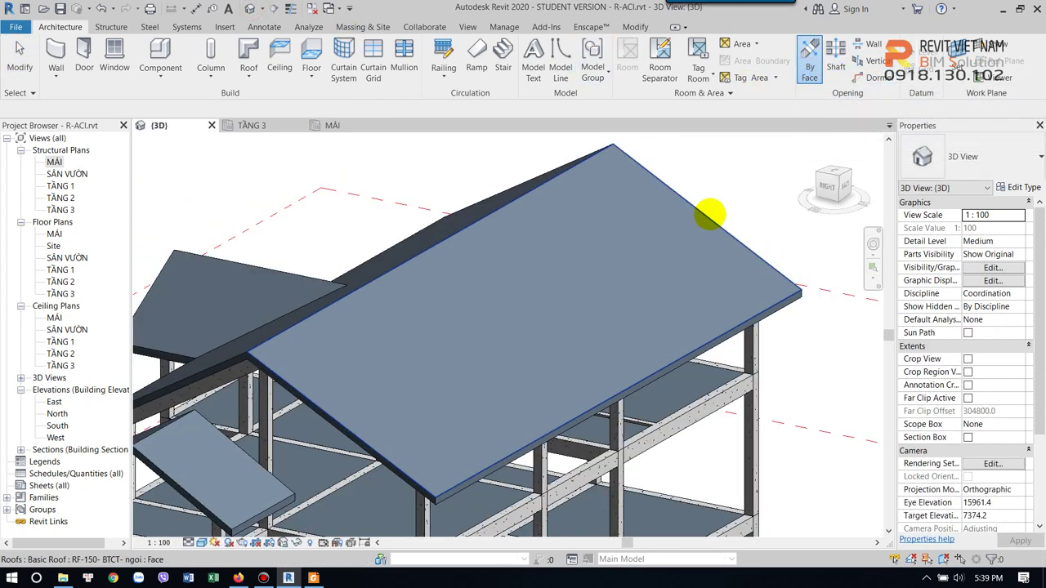
pyautogui.click(709, 214)
pyautogui.click(54, 162)
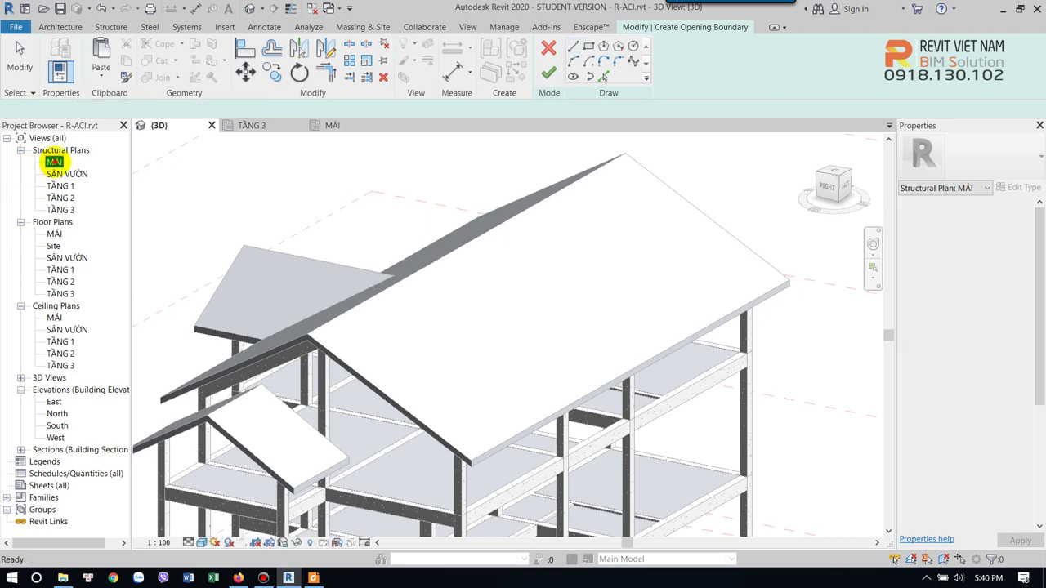
pyautogui.doubleClick(54, 162)
# Draw a rectangular boundary offset -600 from grid A/1 to the opposite grid corner
pyautogui.click(587, 50)
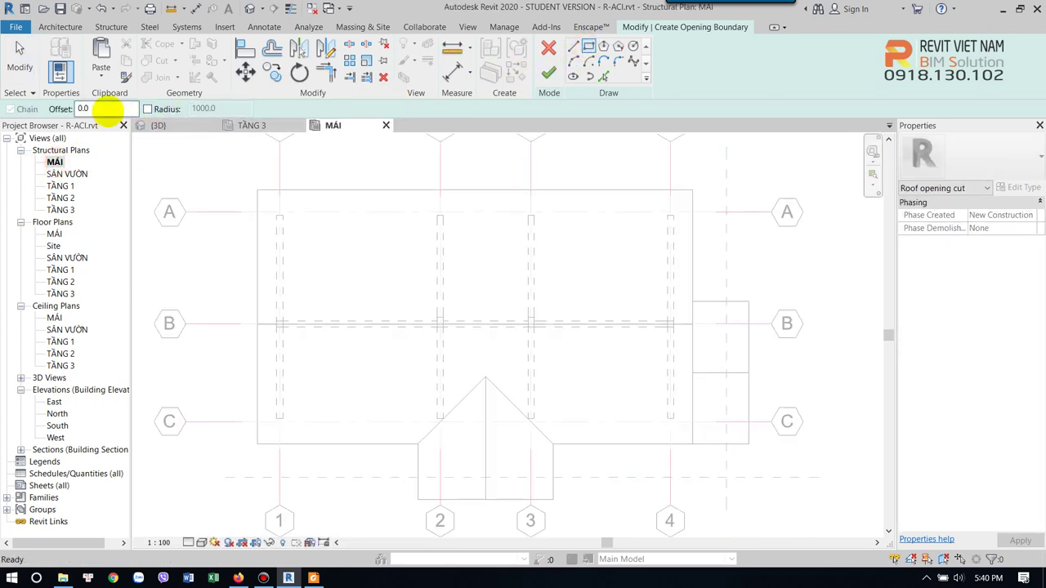
pyautogui.click(94, 110)
pyautogui.write('-600')
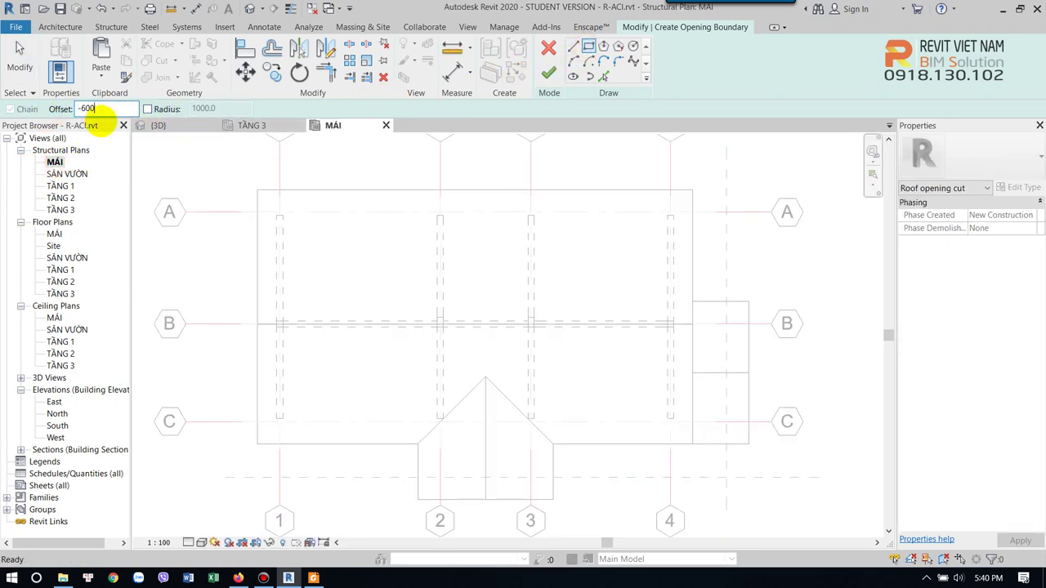
pyautogui.scroll(5, 270, 205)
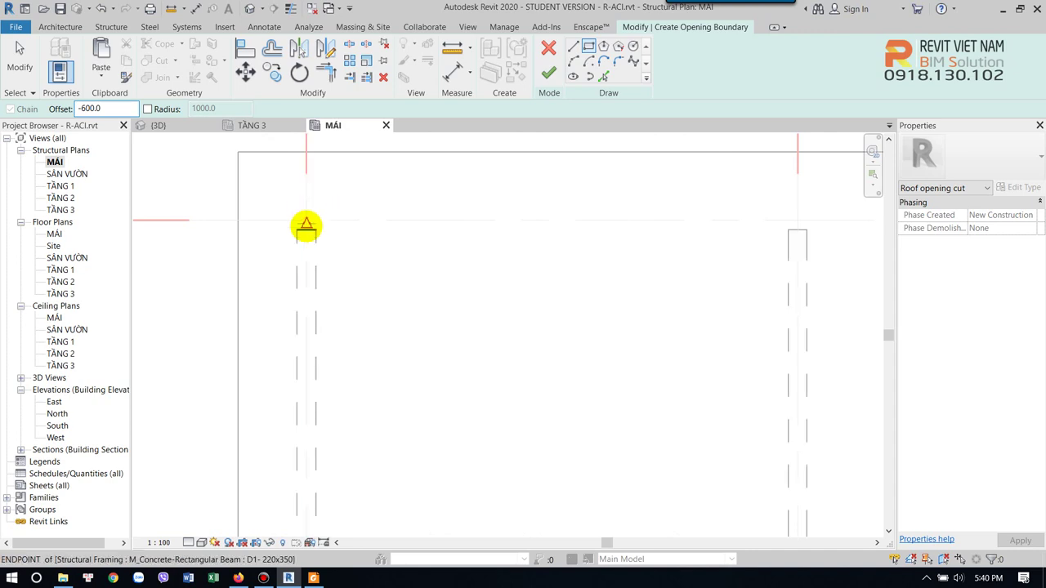
pyautogui.scroll(3, 306, 226)
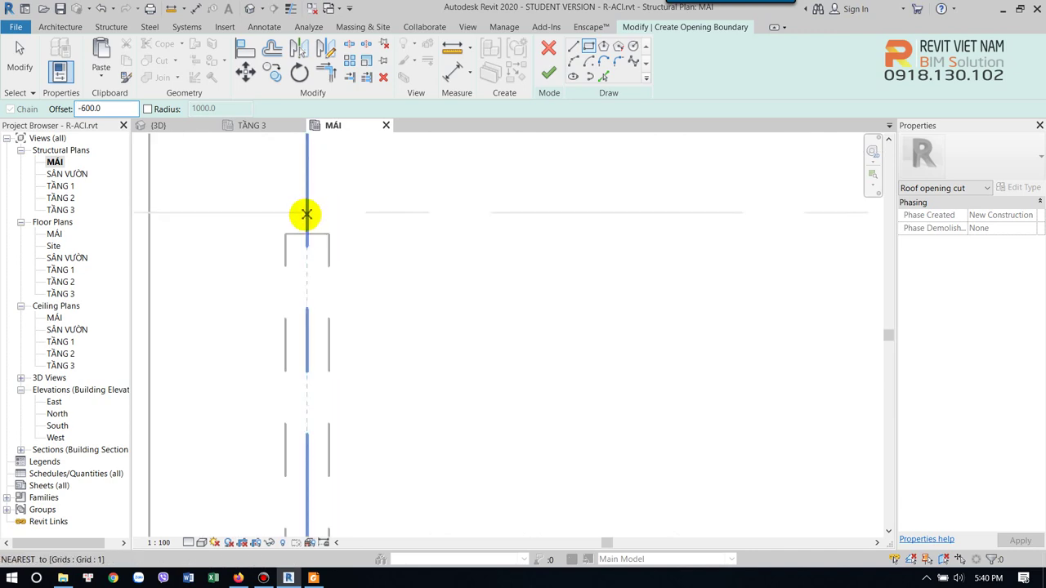
pyautogui.click(307, 214)
pyautogui.scroll(-3, 482, 311)
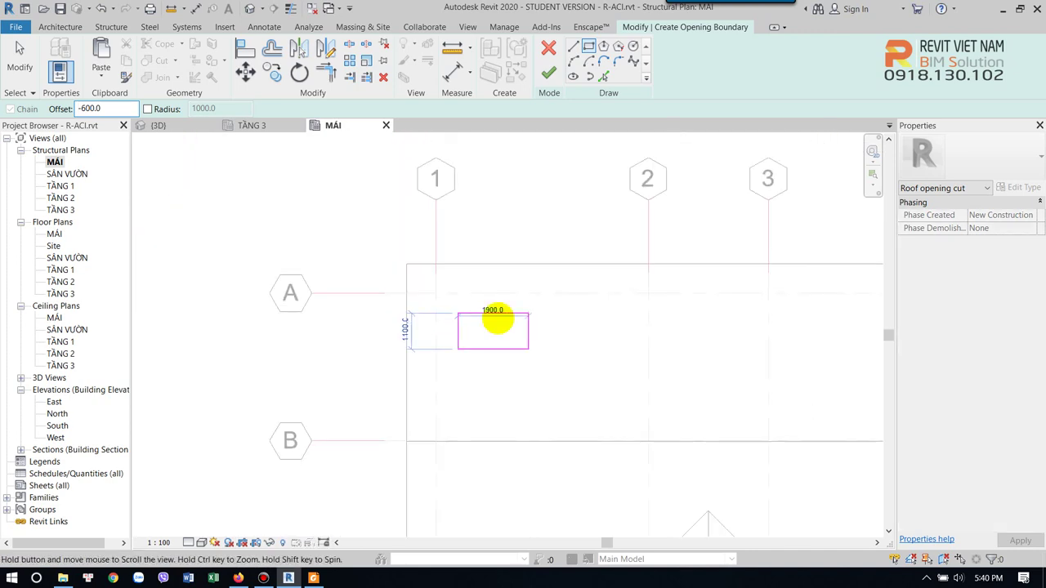
pyautogui.scroll(4, 507, 310)
pyautogui.scroll(2, 556, 335)
pyautogui.scroll(4, 584, 356)
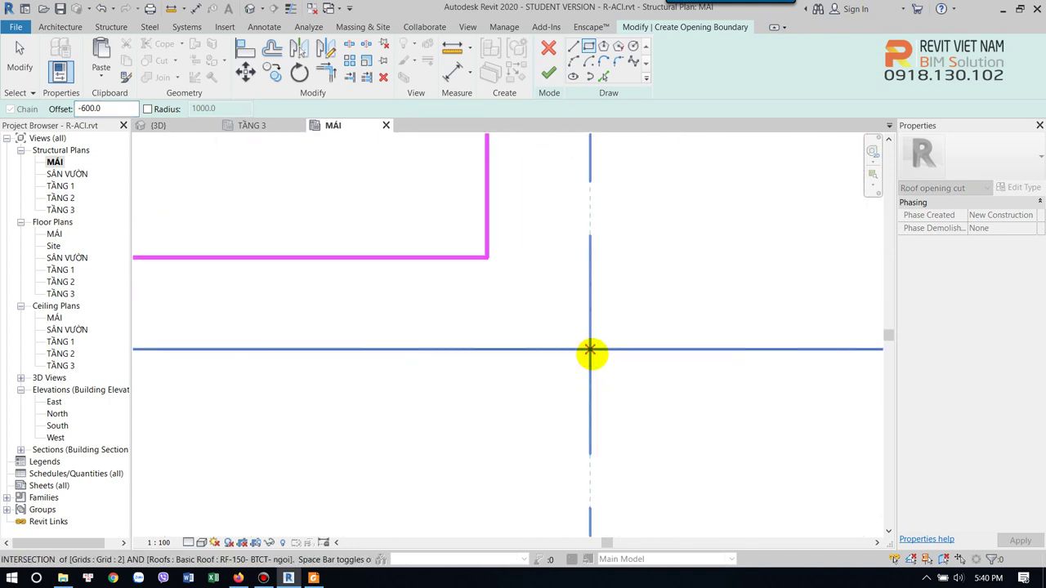
pyautogui.scroll(1, 589, 350)
pyautogui.click(589, 350)
# Finish the opening so it cuts through the main roof
pyautogui.scroll(2, 584, 346)
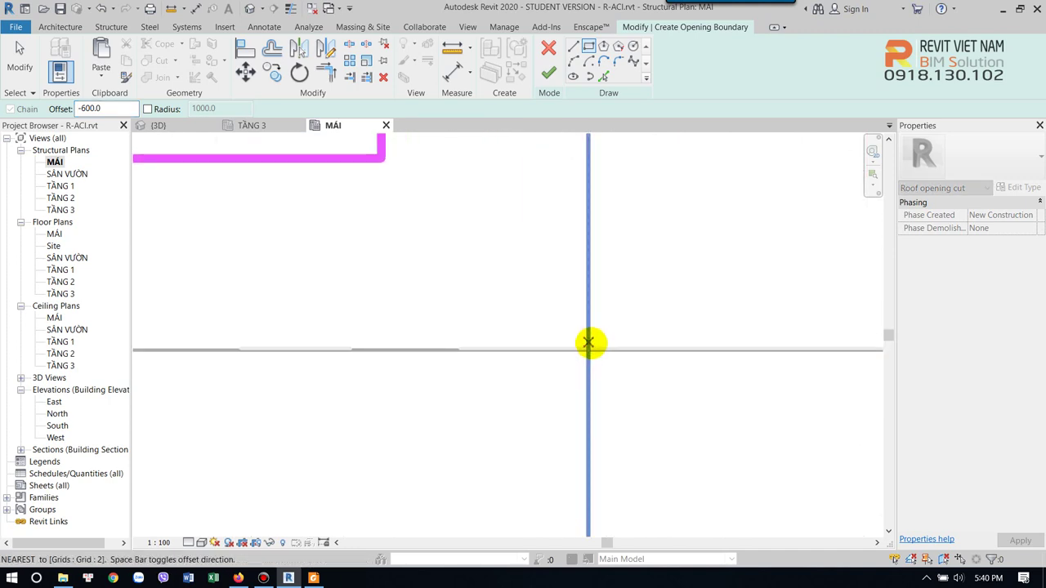
pyautogui.scroll(-1, 583, 346)
pyautogui.scroll(-4, 572, 245)
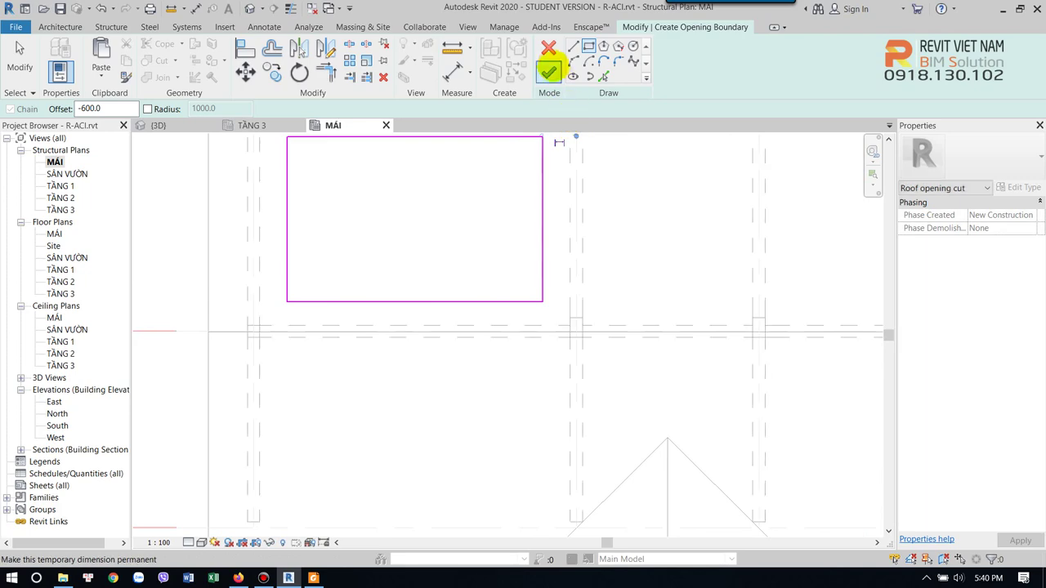
pyautogui.click(548, 73)
pyautogui.click(249, 8)
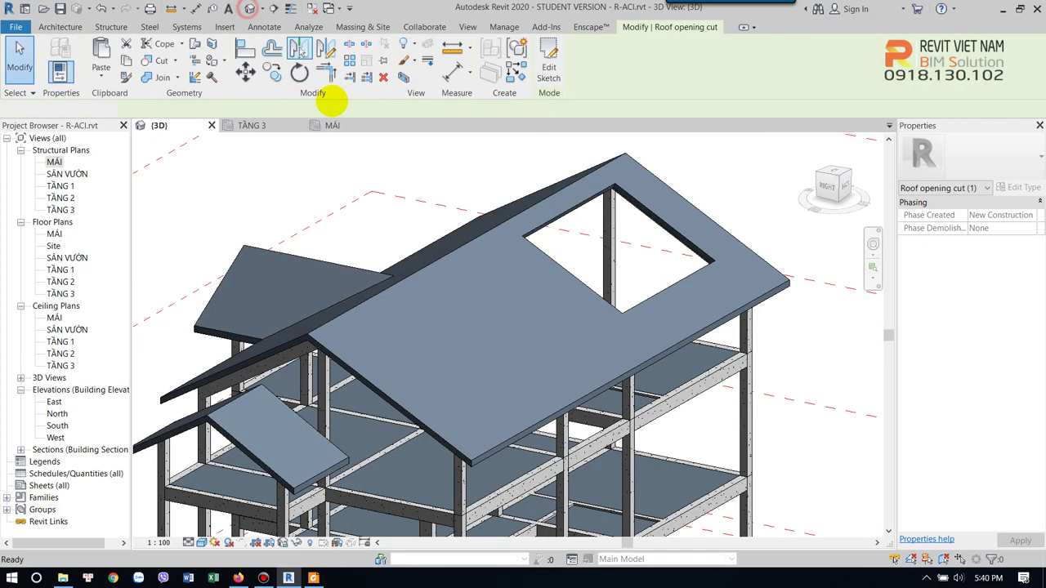
pyautogui.scroll(5, 626, 210)
pyautogui.moveTo(633, 198); pyautogui.dragTo(612, 262, button='middle')
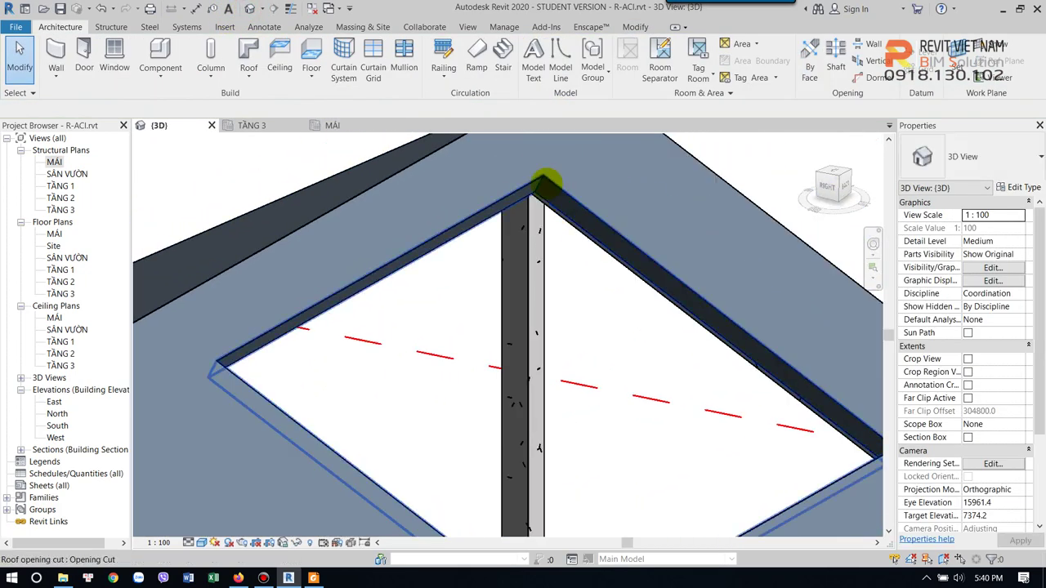
pyautogui.scroll(-4, 511, 204)
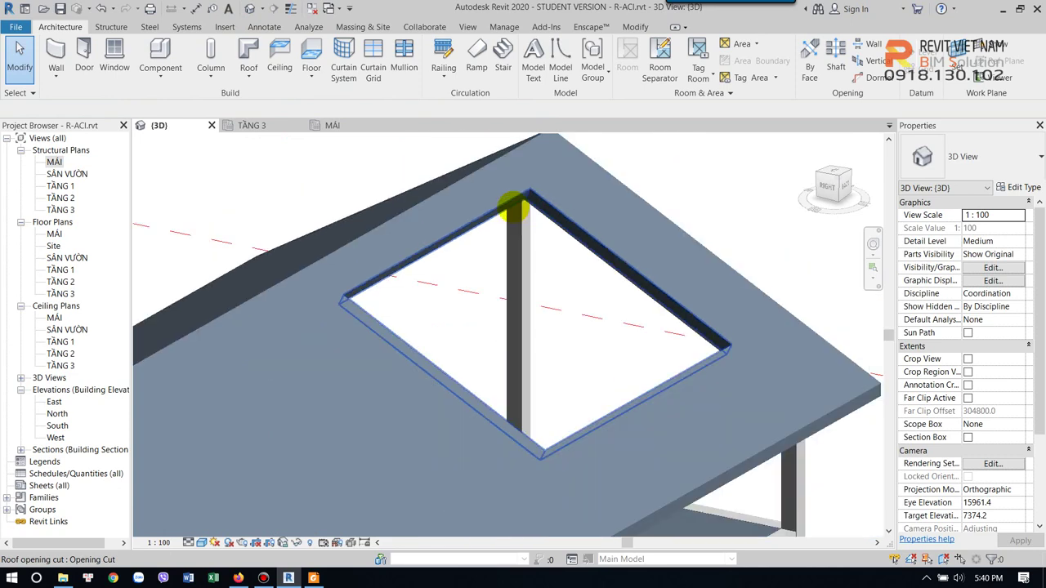
pyautogui.click(588, 239)
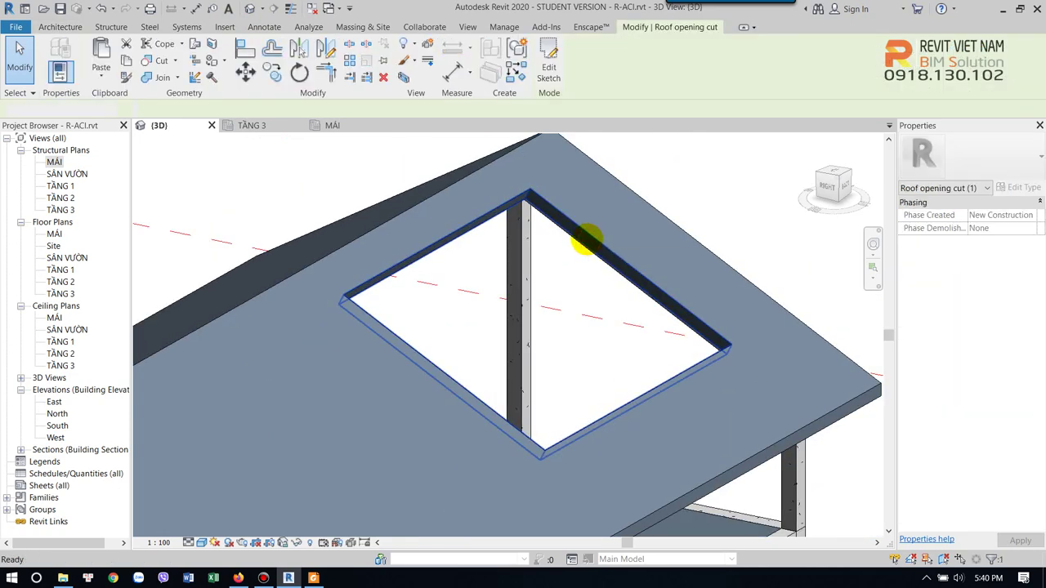
pyautogui.press('Escape')
pyautogui.scroll(-10, 584, 241)
pyautogui.moveTo(581, 243)
pyautogui.keyDown('shift'); pyautogui.mouseDown(button='middle')
pyautogui.moveTo(487, 409)
pyautogui.moveTo(429, 395)
pyautogui.mouseUp(button='middle'); pyautogui.keyUp('shift')
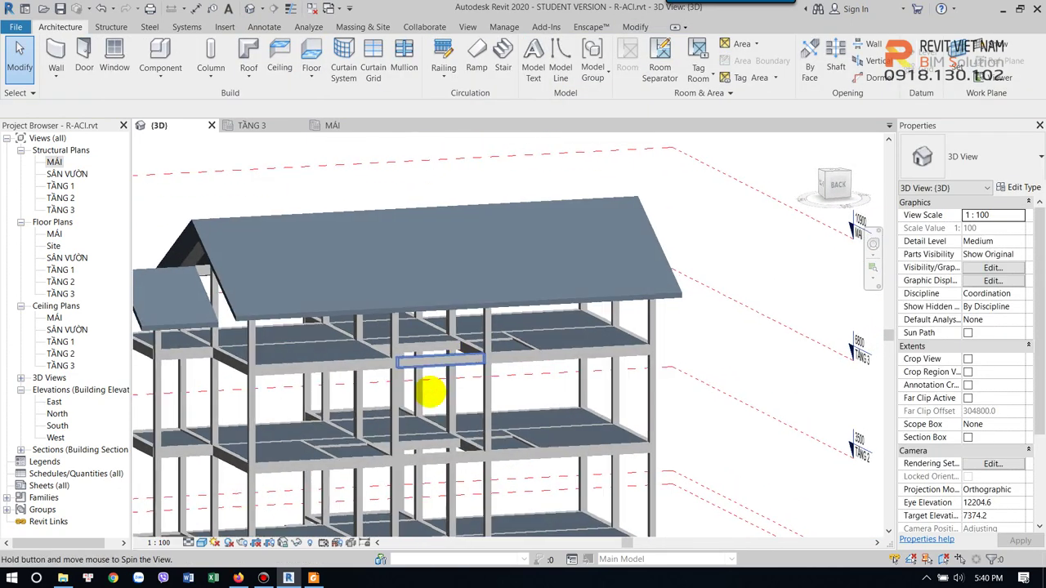
pyautogui.scroll(3, 579, 345)
pyautogui.moveTo(580, 346)
pyautogui.keyDown('shift'); pyautogui.mouseDown(button='middle')
pyautogui.moveTo(642, 362)
pyautogui.moveTo(523, 370)
pyautogui.mouseUp(button='middle'); pyautogui.keyUp('shift')
pyautogui.scroll(-1, 642, 339)
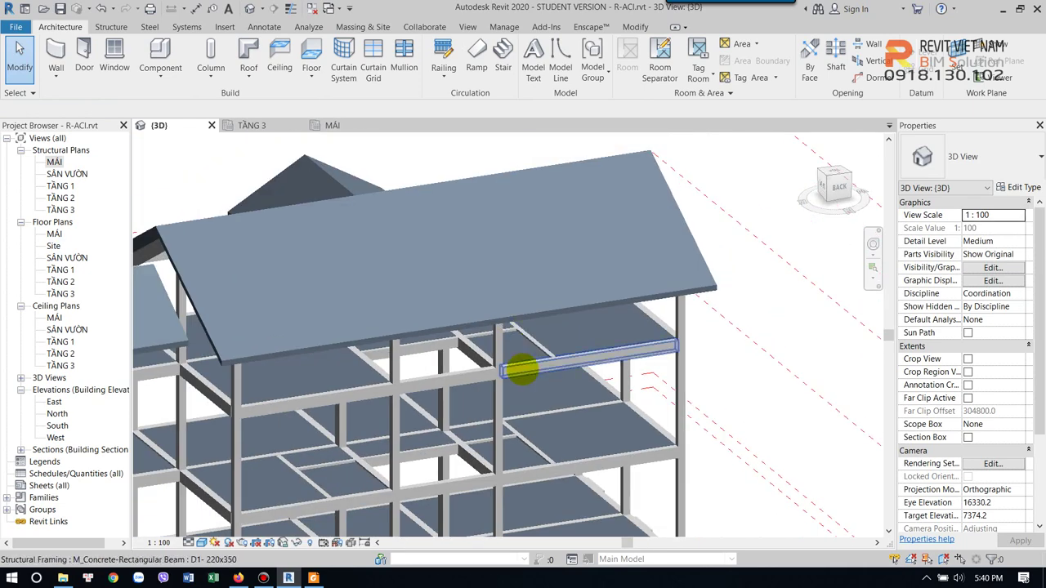
pyautogui.scroll(2, 523, 370)
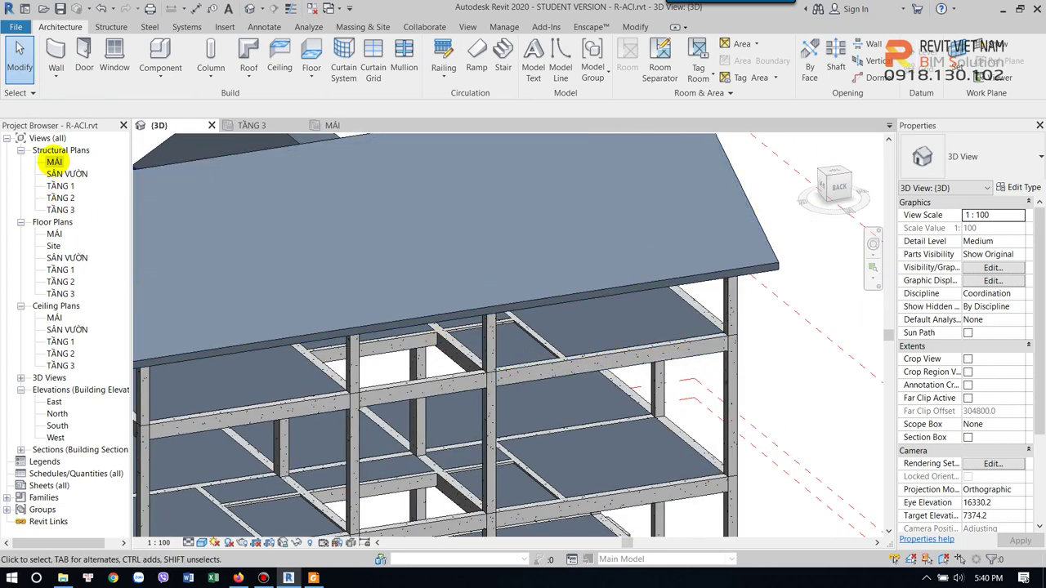
pyautogui.click(54, 162)
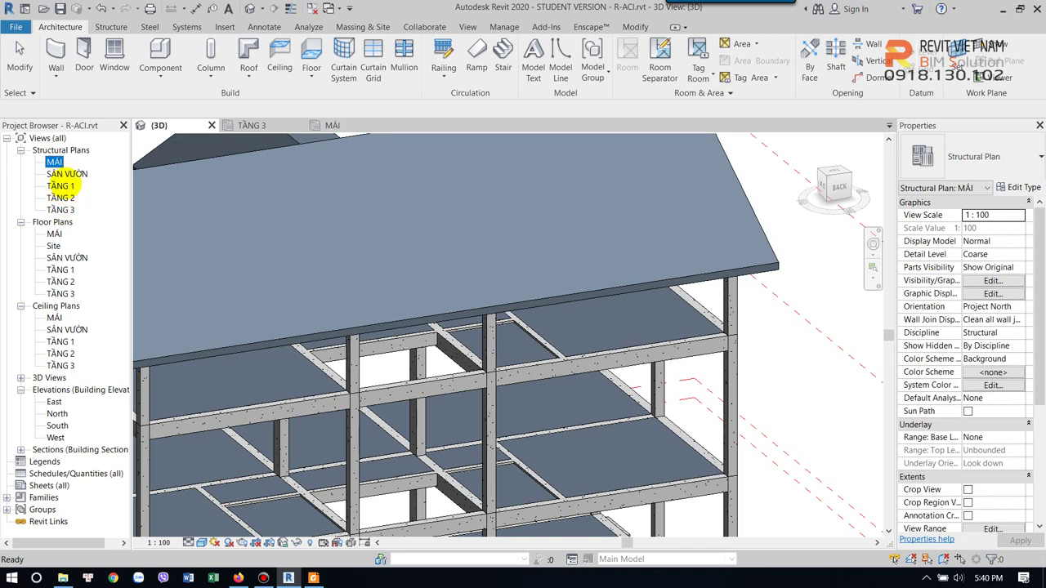
# Open the TẦNG 3 structural plan
pyautogui.doubleClick(54, 161)
pyautogui.scroll(-3, 626, 322)
pyautogui.scroll(-2, 490, 277)
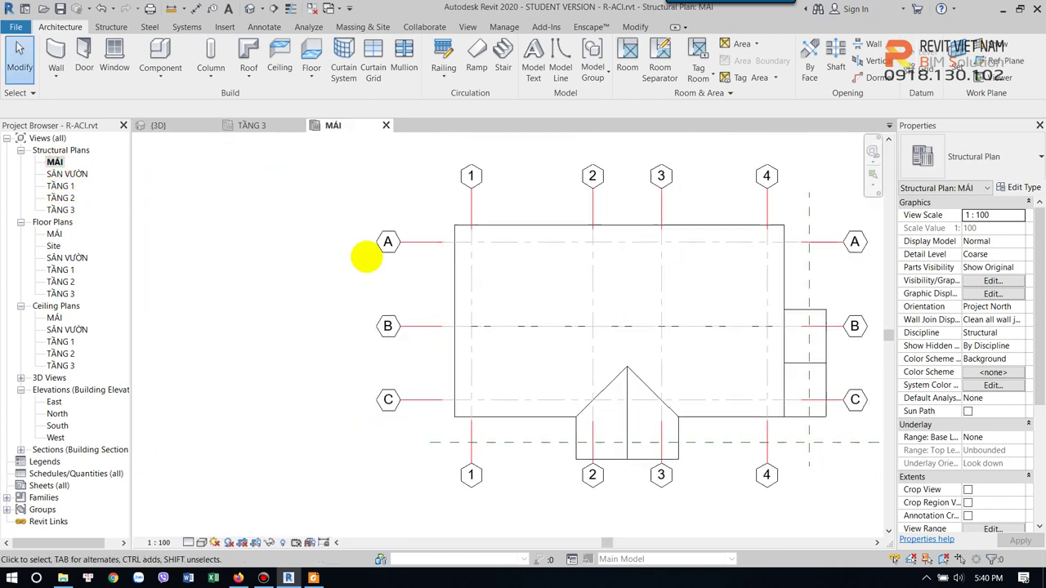
pyautogui.doubleClick(62, 210)
pyautogui.scroll(3, 319, 175)
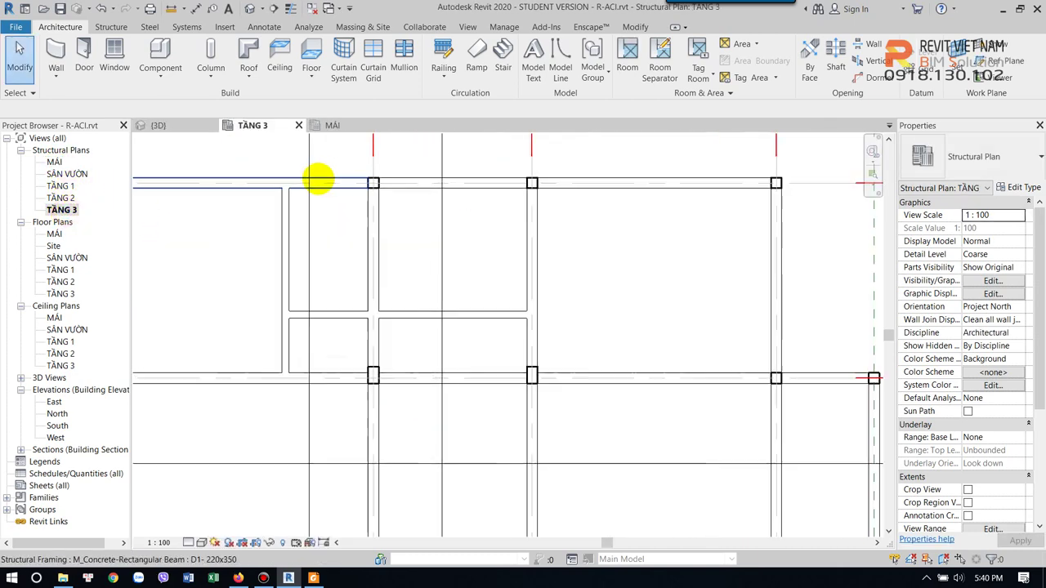
pyautogui.scroll(2, 349, 255)
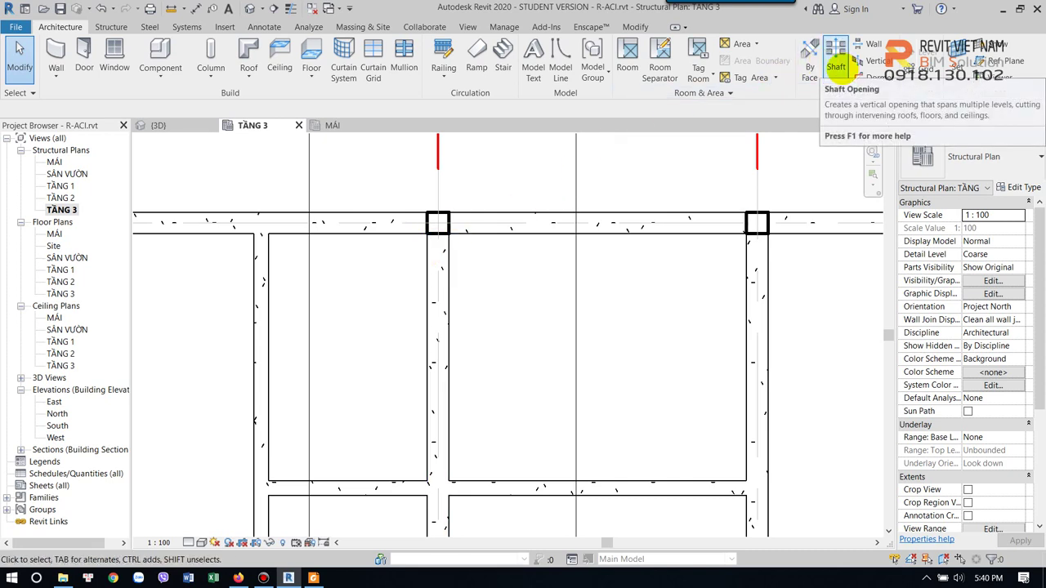
# Start a shaft opening with a rectangular boundary beside the column
pyautogui.click(835, 66)
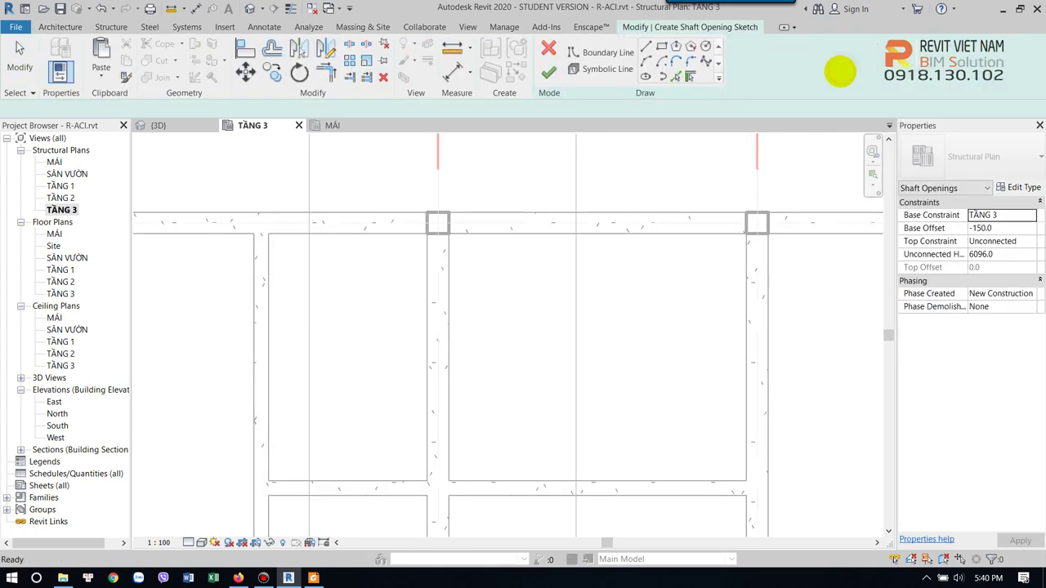
pyautogui.click(662, 47)
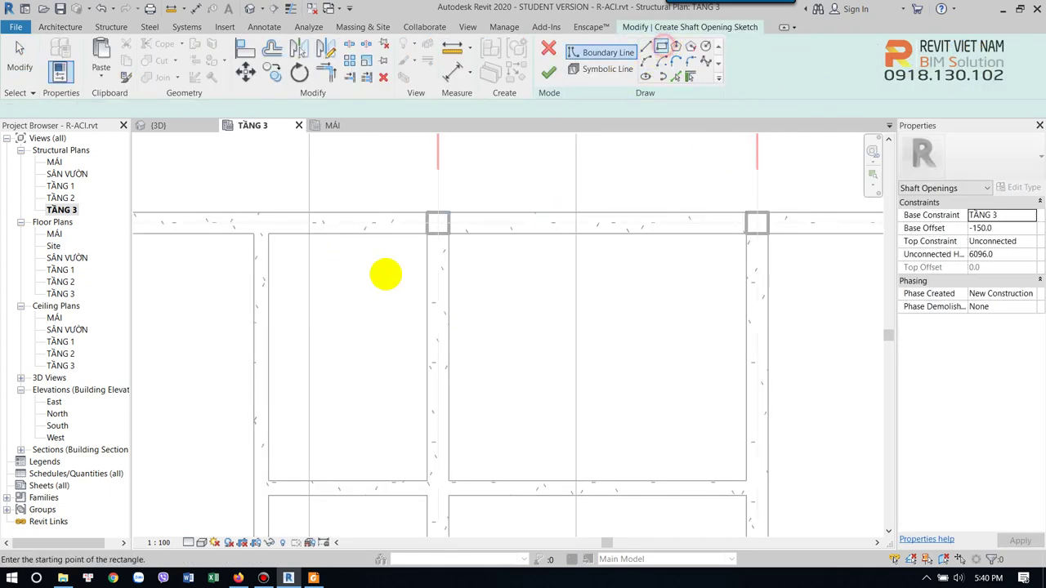
pyautogui.click(426, 234)
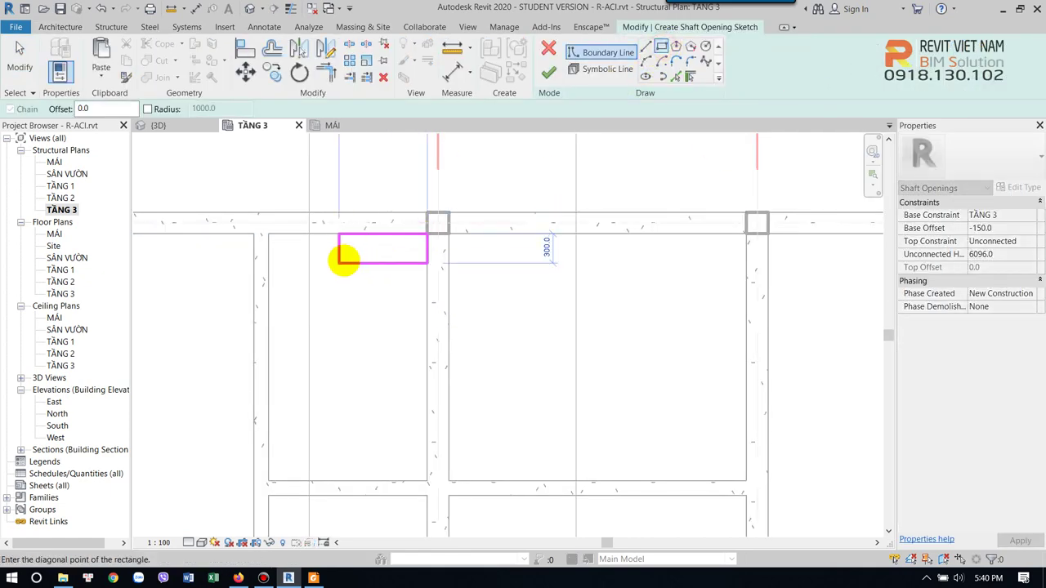
pyautogui.click(348, 261)
pyautogui.press('Escape')
pyautogui.press('Escape')
# Mark the shaft with two crossing symbolic-line diagonals
pyautogui.scroll(3, 381, 278)
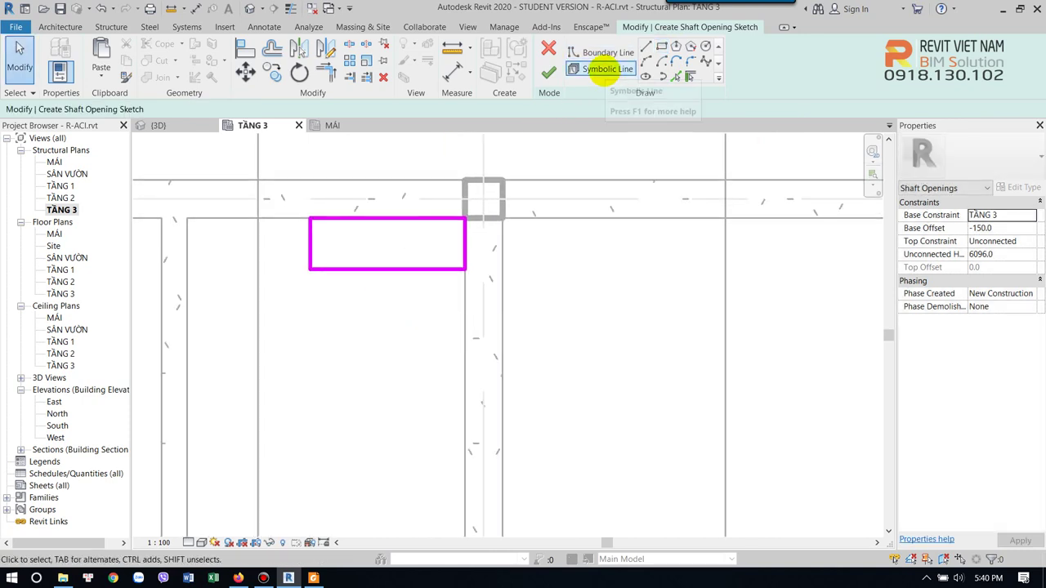
pyautogui.click(606, 69)
pyautogui.click(310, 219)
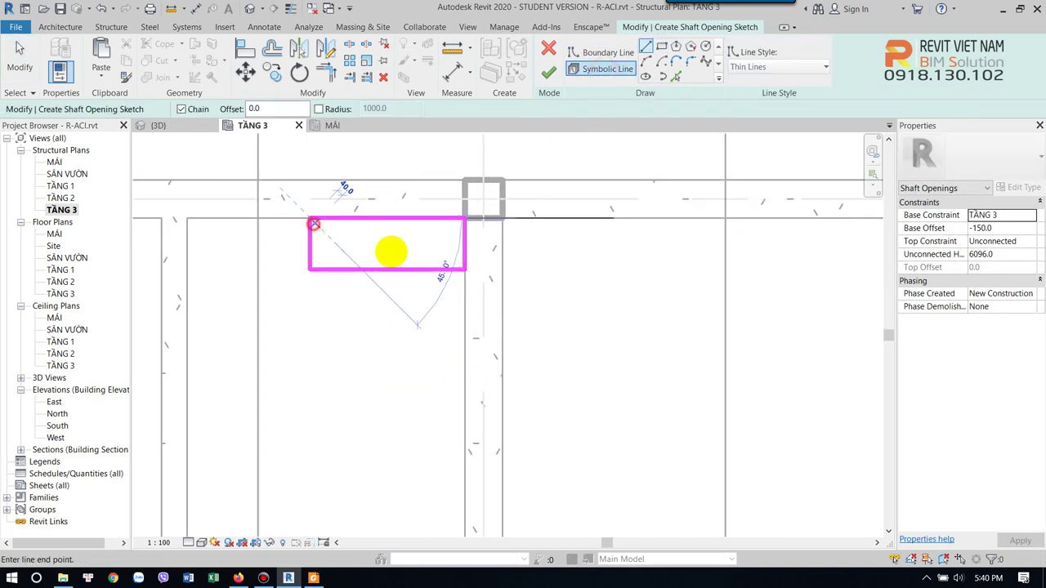
pyautogui.click(466, 270)
pyautogui.click(465, 219)
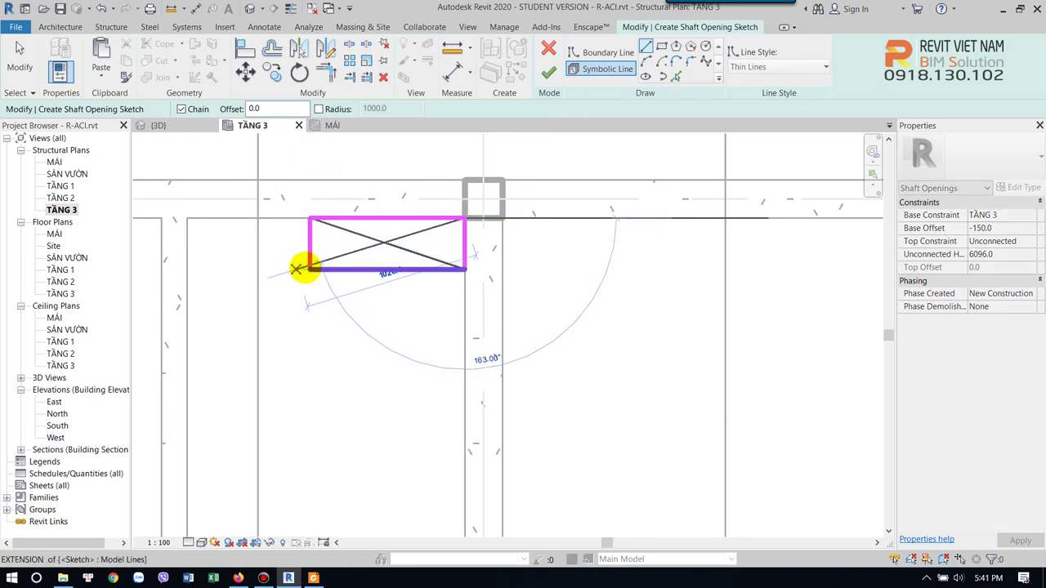
pyautogui.click(311, 269)
# Add a symbolic rectangle around the X and finish the shaft
pyautogui.click(662, 46)
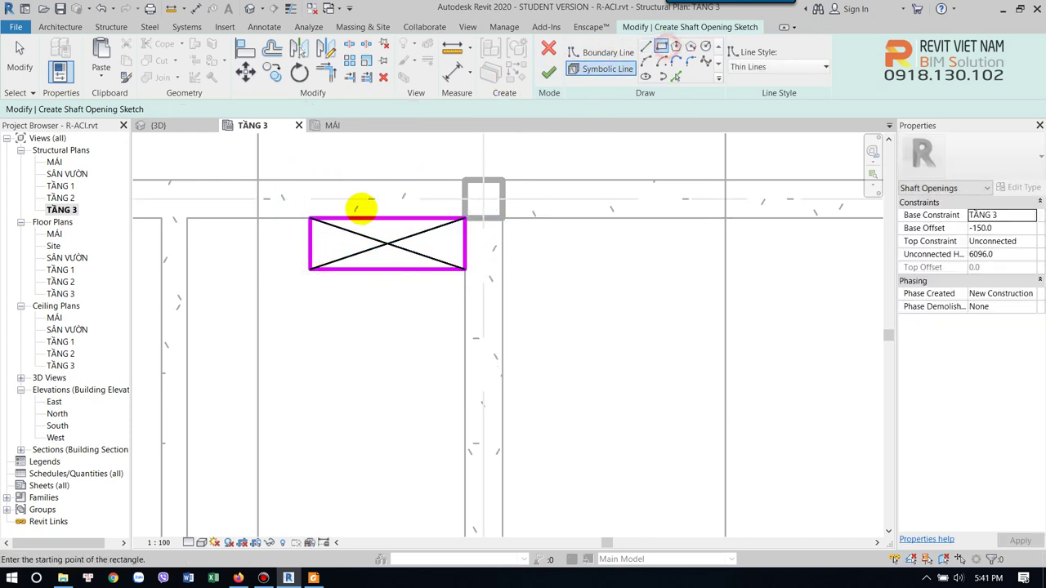
pyautogui.click(310, 219)
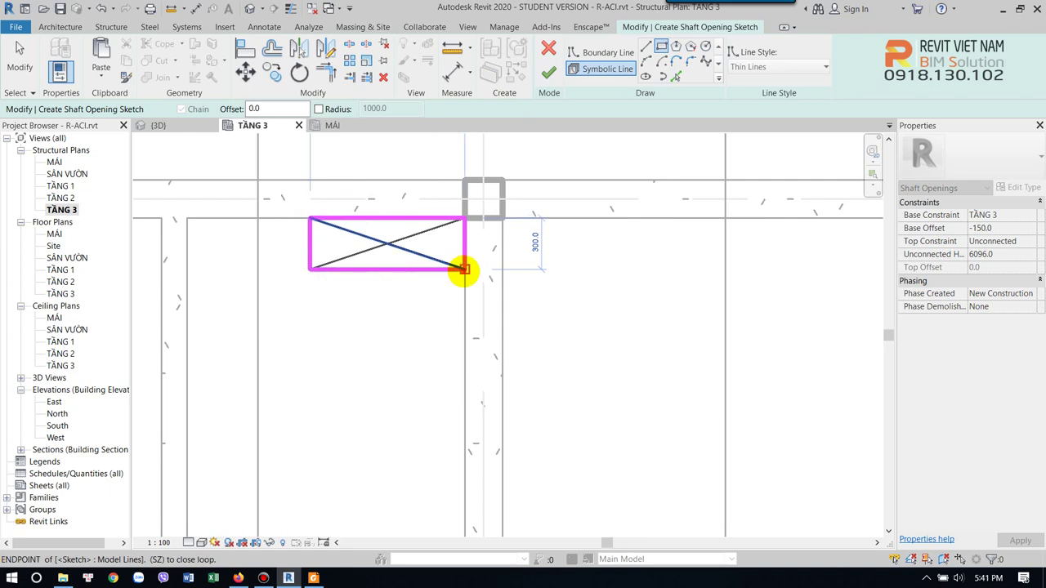
pyautogui.click(463, 270)
pyautogui.press('Escape')
pyautogui.press('Escape')
pyautogui.click(549, 72)
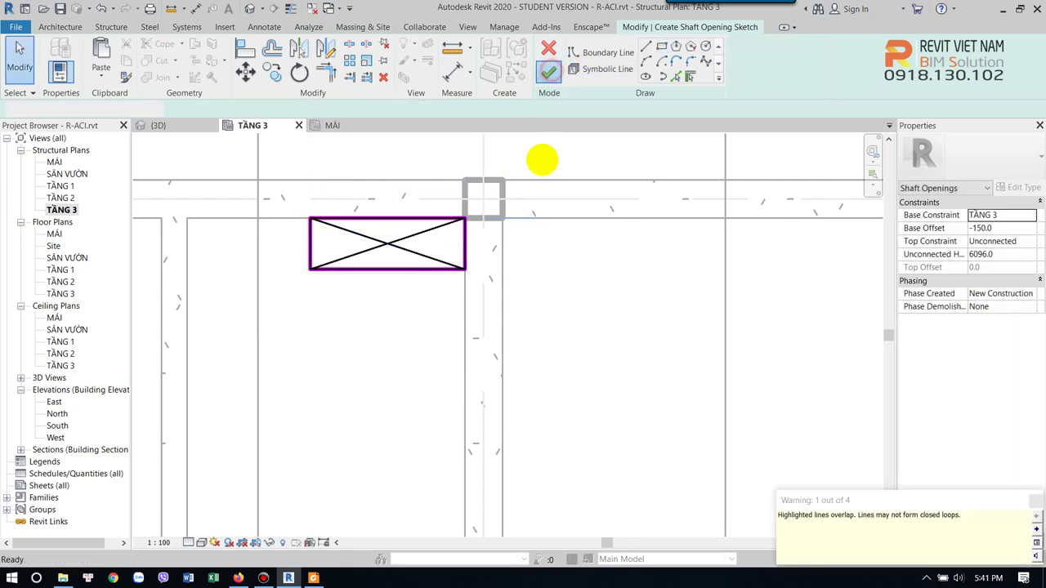
pyautogui.click(412, 294)
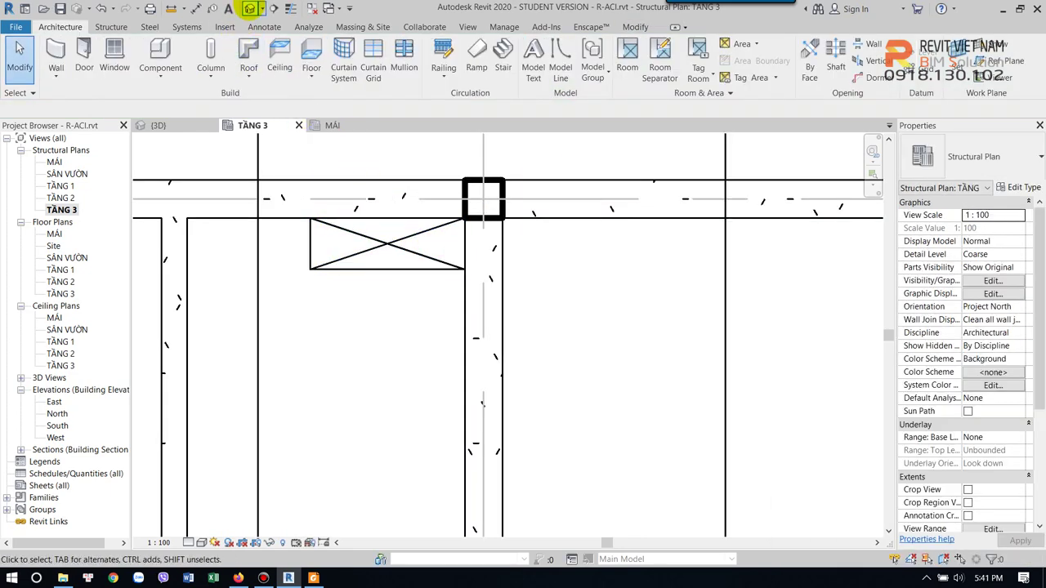
# In 3D, set the shaft's base to TẦNG 1, offset 0, rising up to level MÁI
pyautogui.click(249, 8)
pyautogui.click(508, 263)
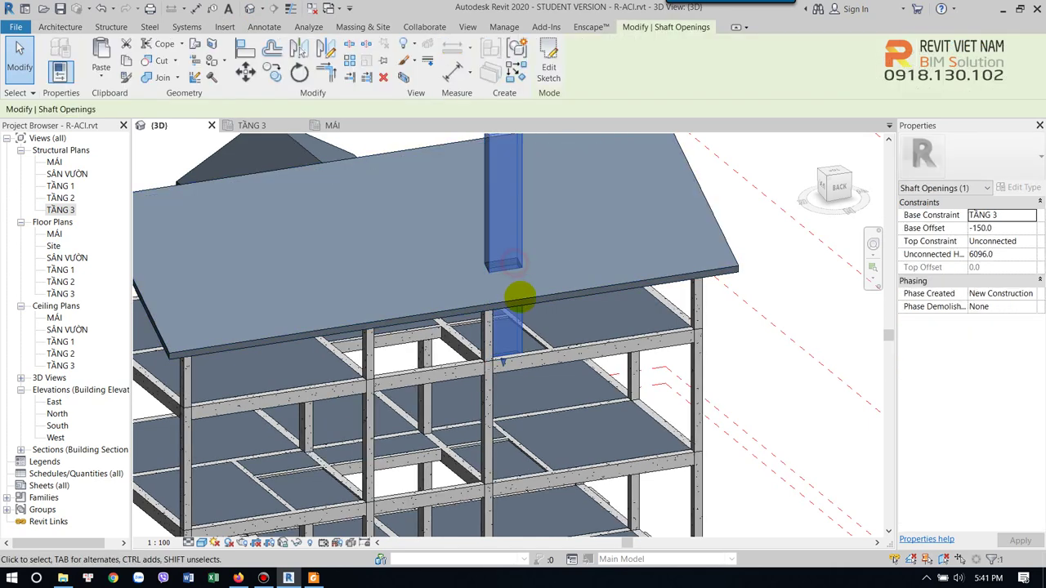
pyautogui.scroll(-3, 520, 295)
pyautogui.click(1028, 215)
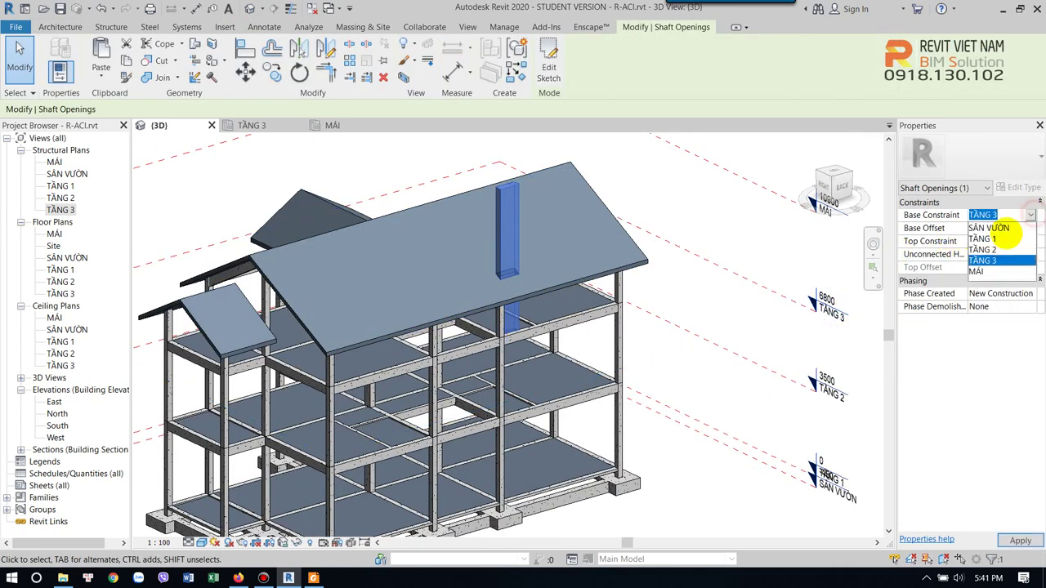
pyautogui.click(998, 234)
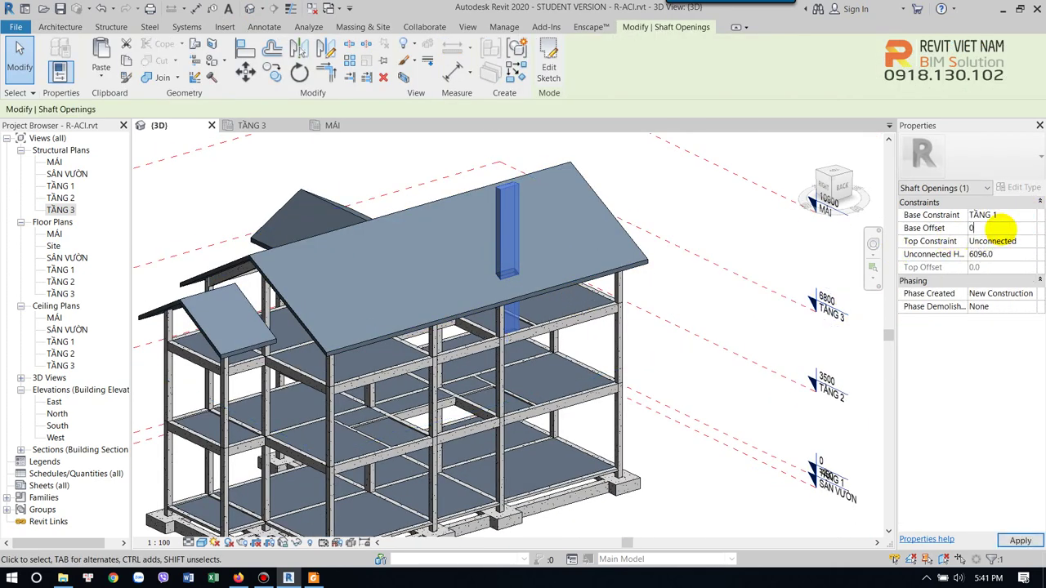
pyautogui.click(1030, 241)
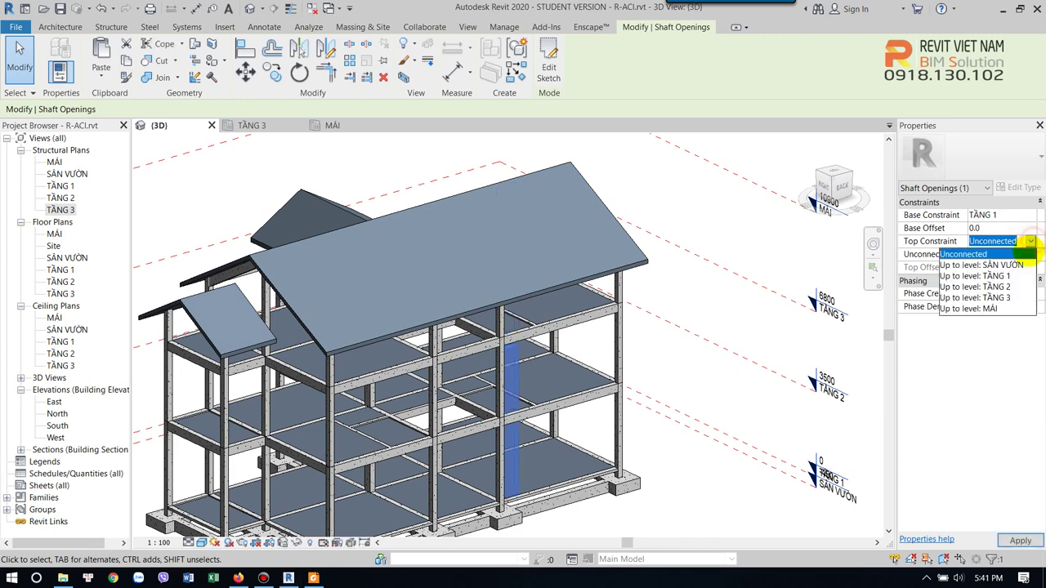
pyautogui.click(993, 308)
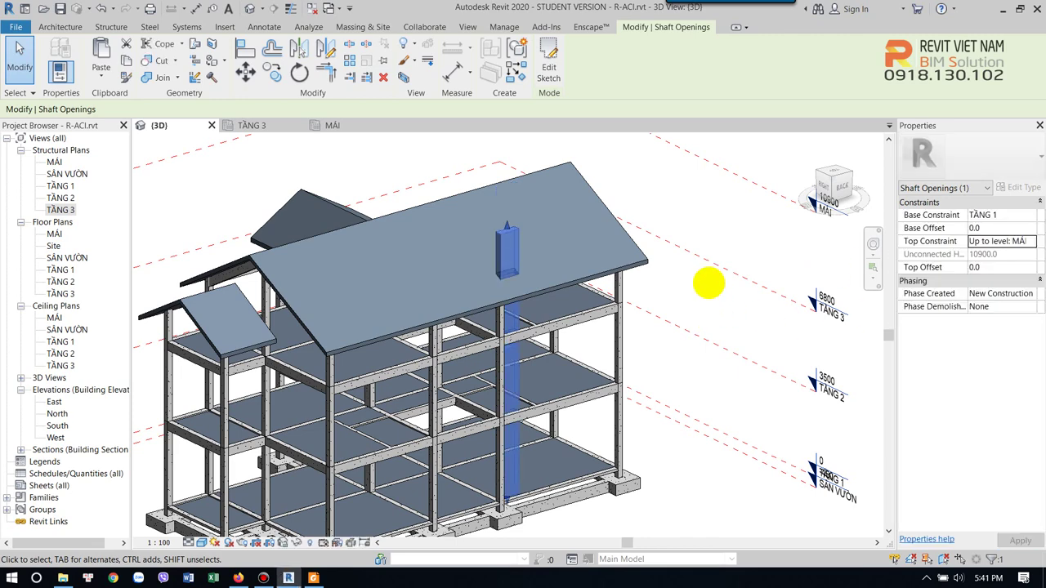
pyautogui.click(661, 345)
pyautogui.keyDown('shift'); pyautogui.moveTo(661, 346); pyautogui.dragTo(542, 427, button='middle'); pyautogui.keyUp('shift')
pyautogui.scroll(5, 513, 384)
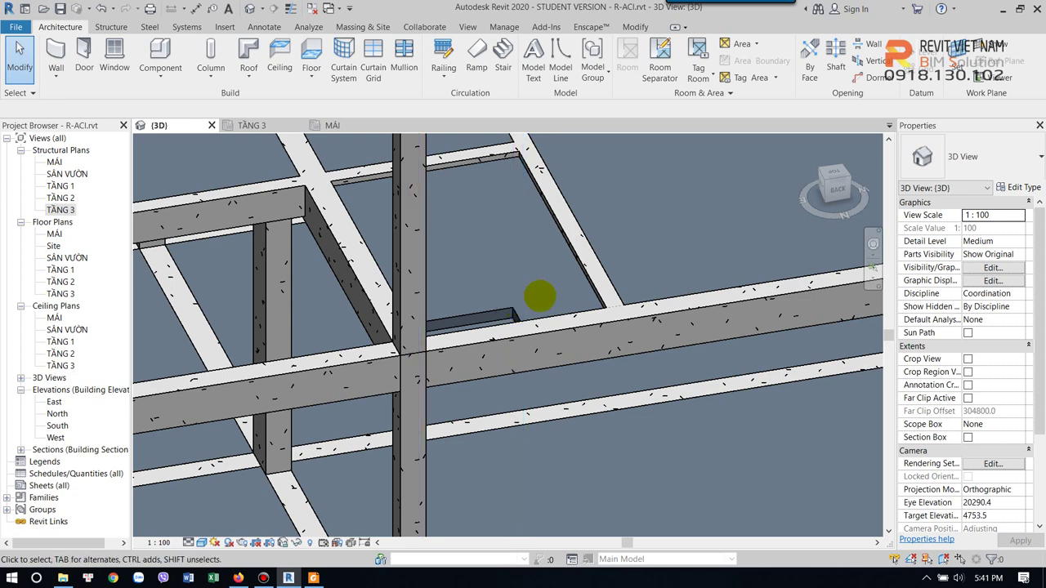
# Change the shaft's top constraint to a floor level below the roof
pyautogui.click(511, 295)
pyautogui.keyDown('shift'); pyautogui.moveTo(511, 296); pyautogui.dragTo(527, 291, button='middle'); pyautogui.keyUp('shift')
pyautogui.scroll(-2, 527, 290)
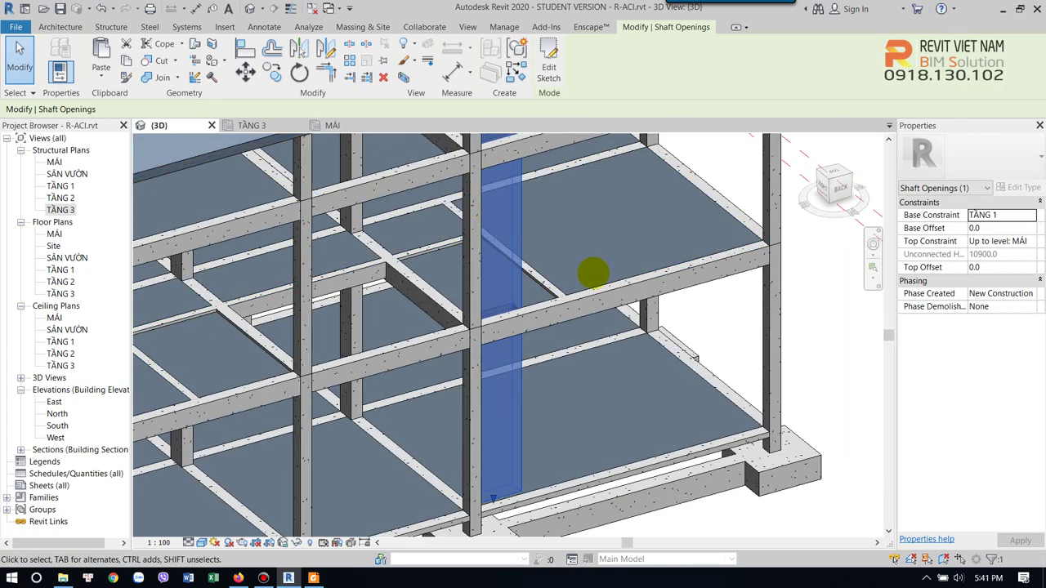
pyautogui.scroll(-3, 591, 273)
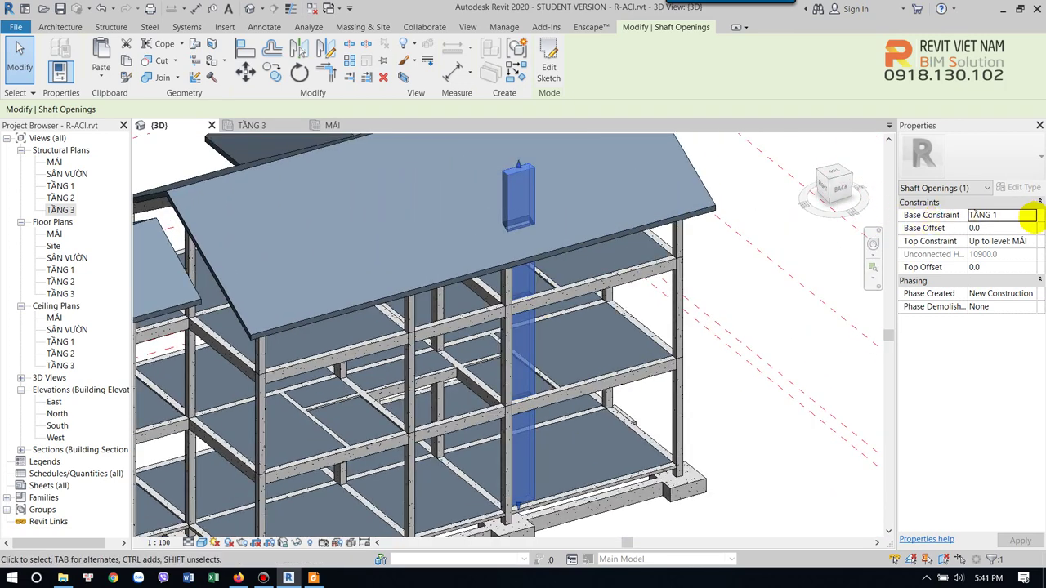
pyautogui.click(1031, 215)
pyautogui.click(1022, 241)
pyautogui.click(1031, 241)
pyautogui.click(1008, 296)
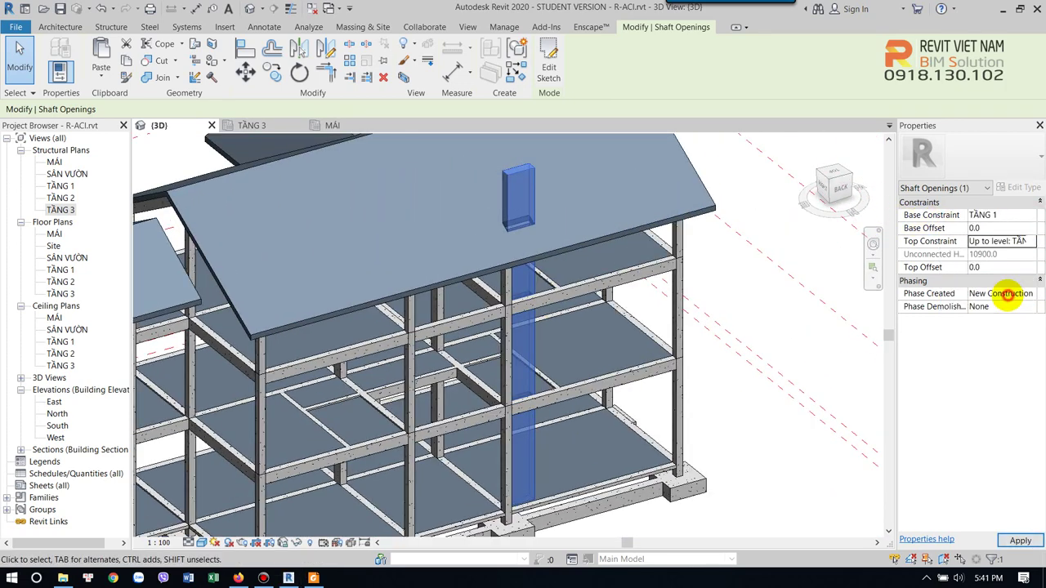
pyautogui.click(750, 406)
pyautogui.scroll(3, 539, 305)
pyautogui.scroll(2, 489, 263)
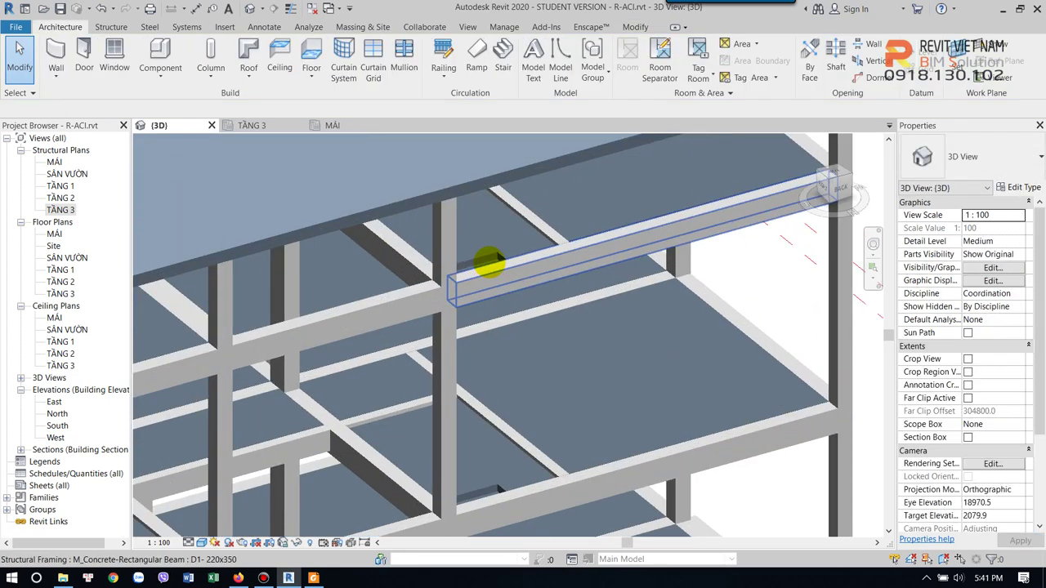
pyautogui.scroll(-3, 495, 233)
pyautogui.scroll(3, 503, 281)
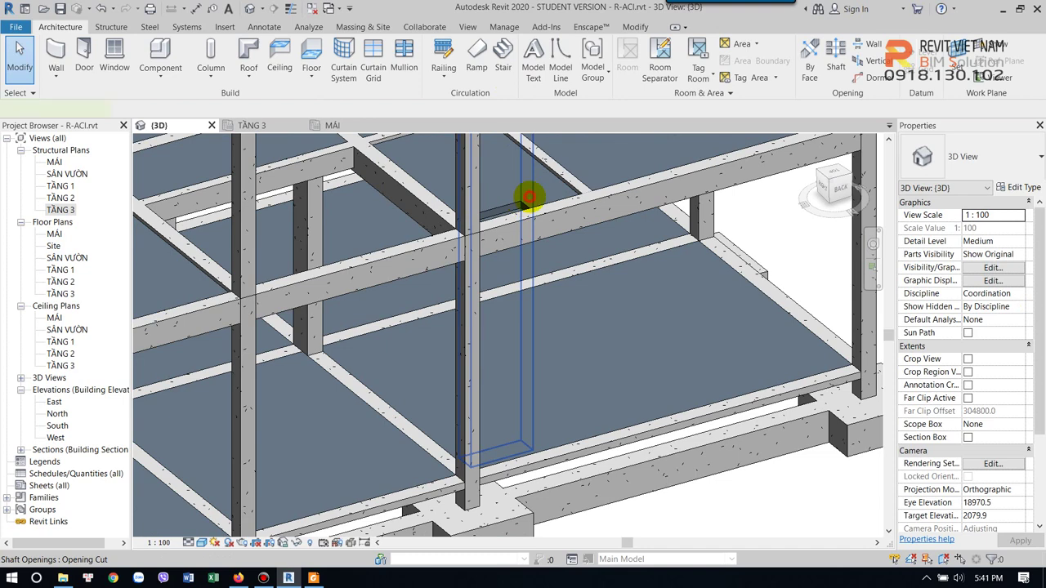
# Set the shaft's base offset to -150 below TẦNG 1 and orbit to check it
pyautogui.click(530, 197)
pyautogui.click(1022, 215)
pyautogui.write('-150')
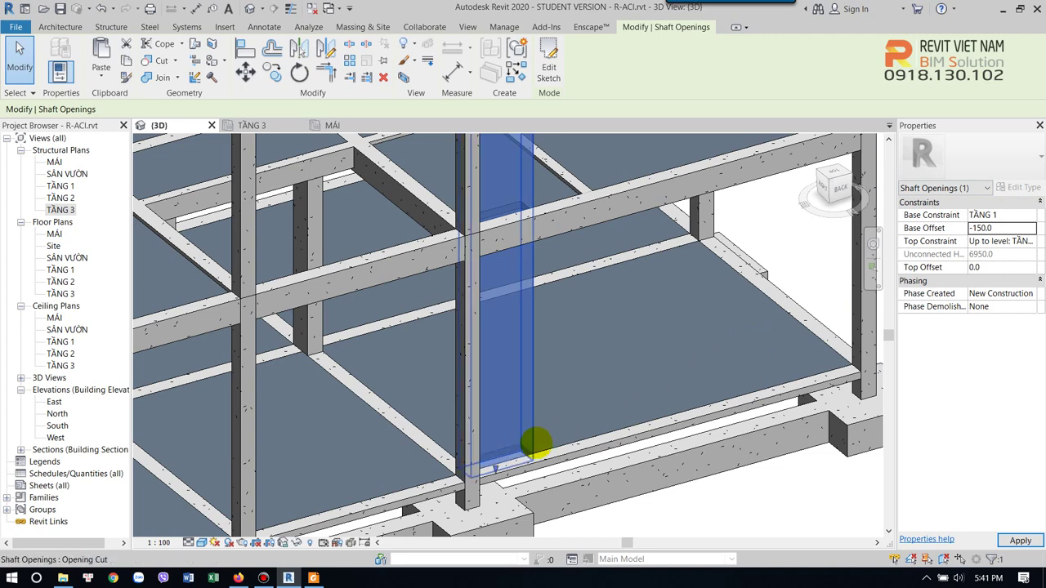
pyautogui.scroll(2, 539, 433)
pyautogui.press('Escape')
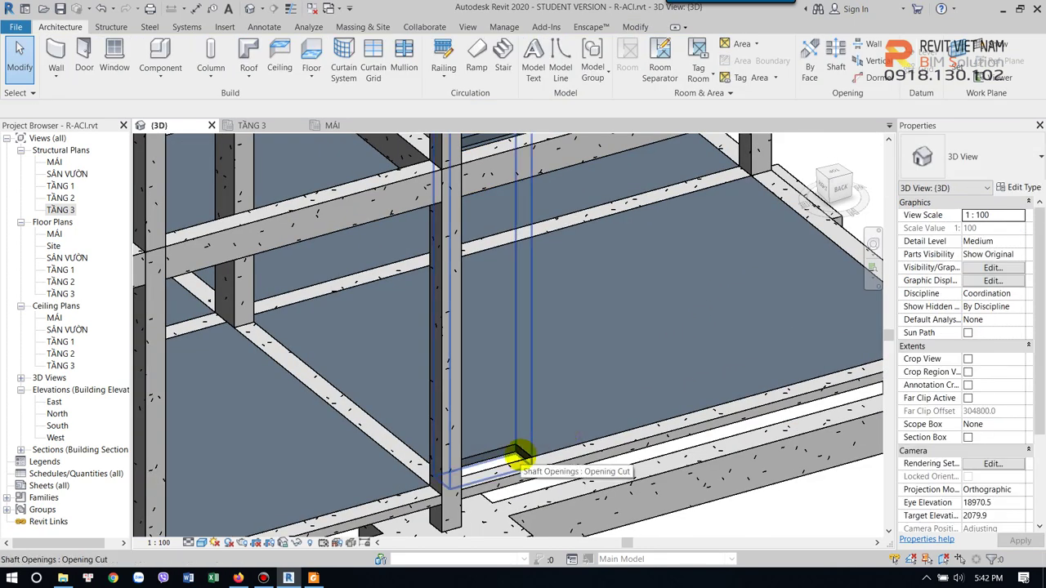
pyautogui.keyDown('shift'); pyautogui.moveTo(515, 455); pyautogui.dragTo(567, 450, button='middle'); pyautogui.keyUp('shift')
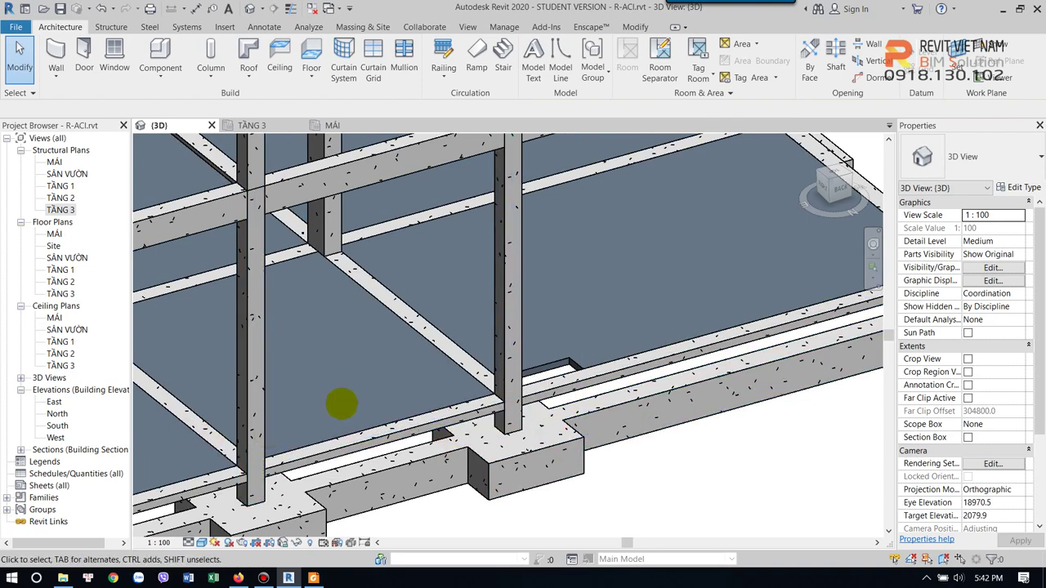
pyautogui.scroll(-5, 354, 398)
pyautogui.moveTo(397, 381)
pyautogui.keyDown('shift'); pyautogui.mouseDown(button='middle')
pyautogui.moveTo(466, 428)
pyautogui.moveTo(498, 393)
pyautogui.moveTo(552, 415)
pyautogui.moveTo(591, 404)
pyautogui.moveTo(466, 409)
pyautogui.moveTo(490, 343)
pyautogui.mouseUp(button='middle'); pyautogui.keyUp('shift')
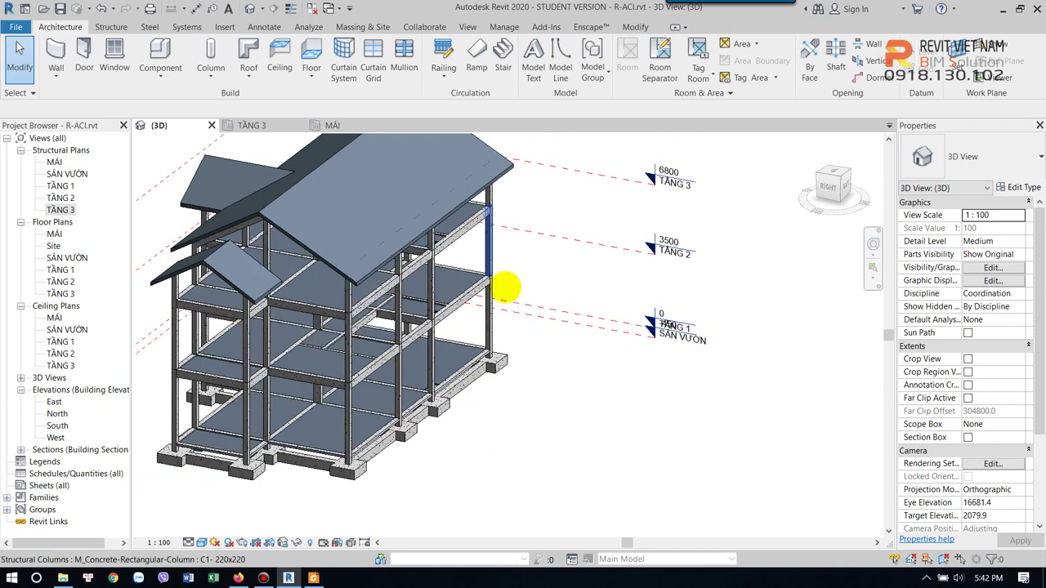
# In the MÁI plan, start a new roof of the house roof's type
pyautogui.doubleClick(60, 186)
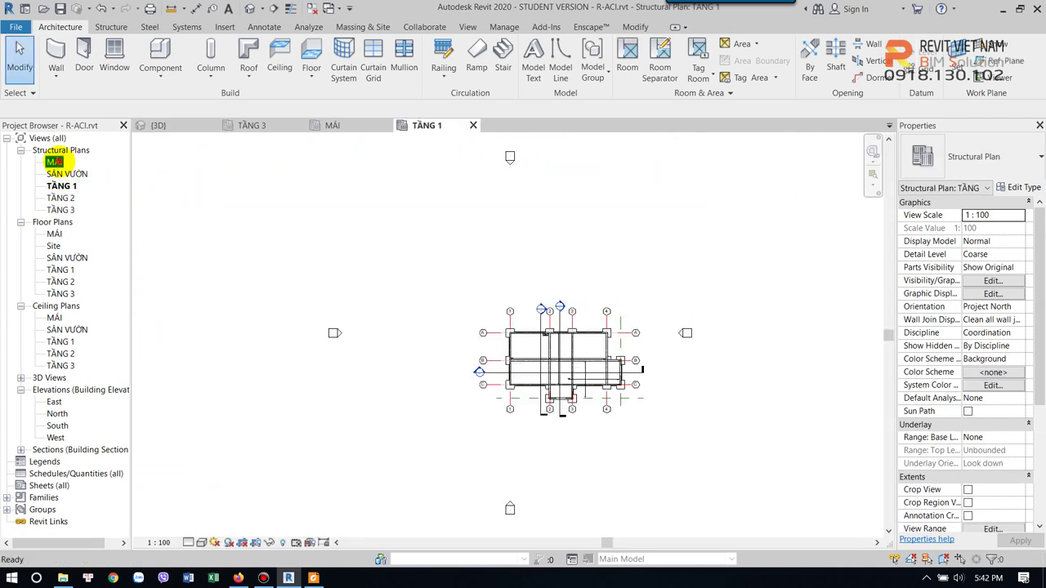
pyautogui.doubleClick(54, 161)
pyautogui.moveTo(596, 311); pyautogui.dragTo(350, 299, button='middle')
pyautogui.moveTo(453, 260); pyautogui.dragTo(395, 276, button='middle')
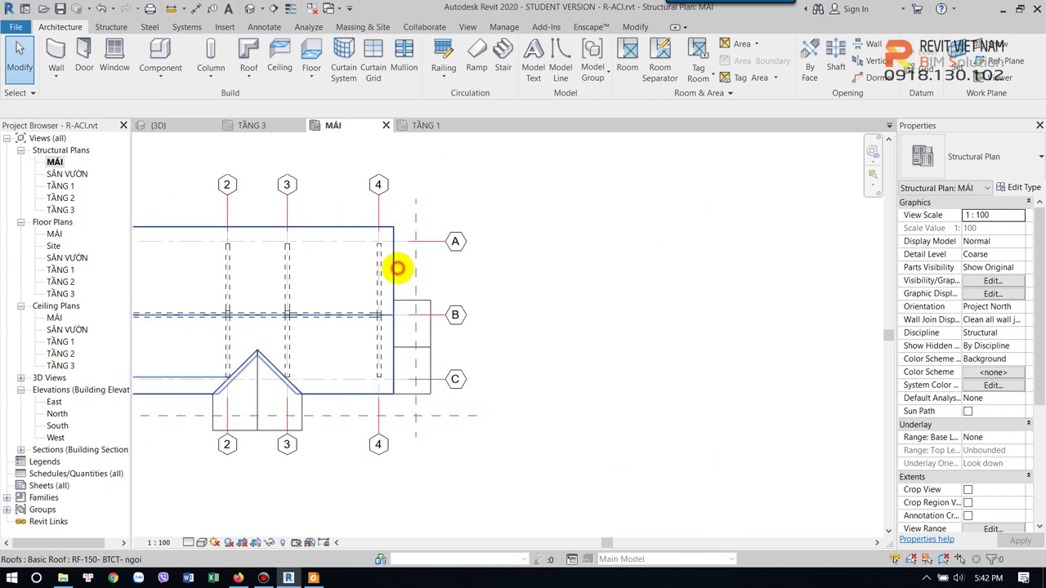
pyautogui.click(398, 268)
pyautogui.click(520, 72)
pyautogui.scroll(-1, 498, 196)
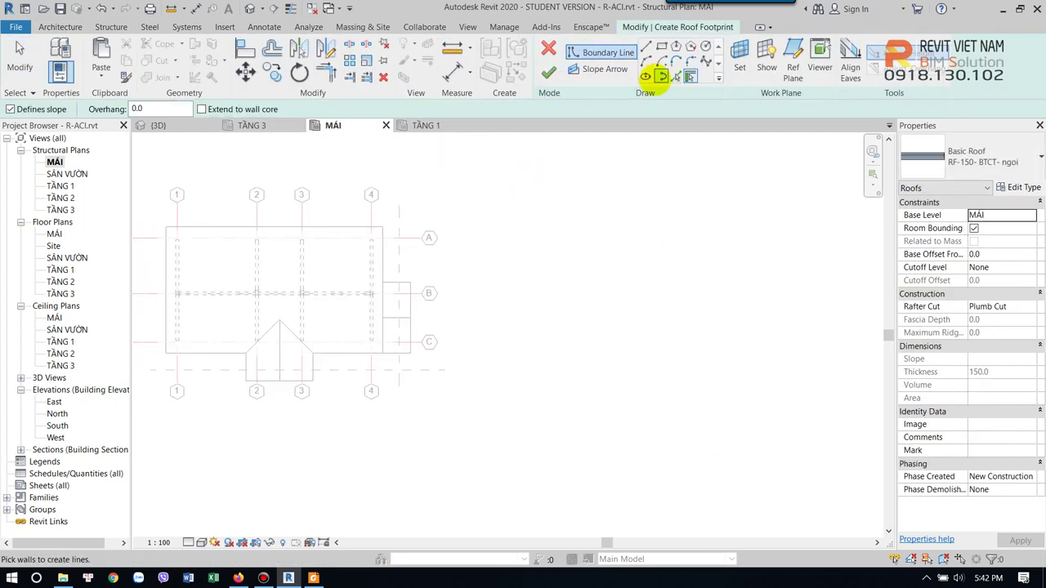
# Sketch the first stepped edges of the outline right of the house
pyautogui.click(645, 48)
pyautogui.moveTo(546, 228); pyautogui.dragTo(512, 226, button='middle')
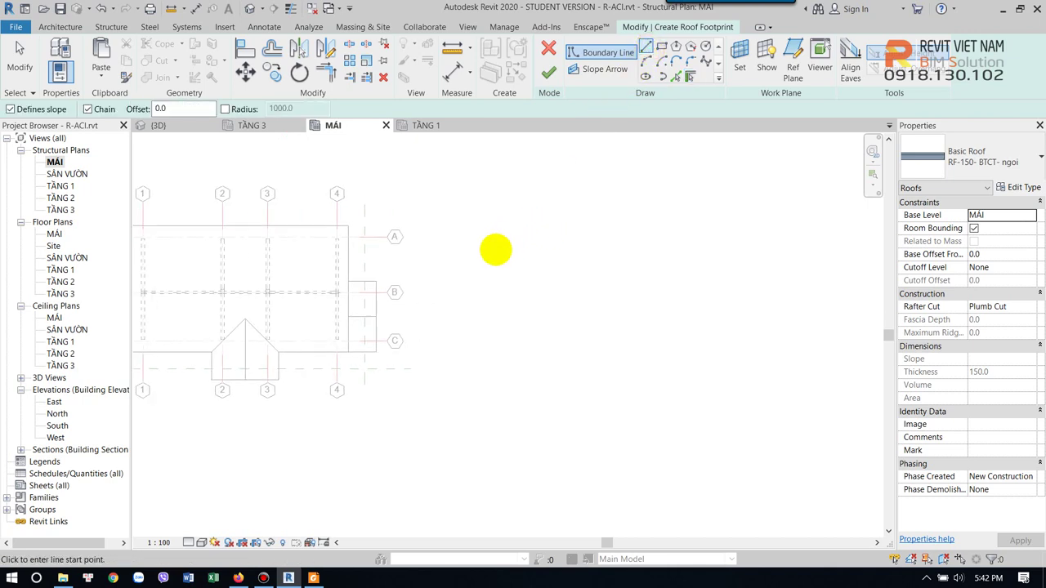
pyautogui.click(480, 318)
pyautogui.click(480, 237)
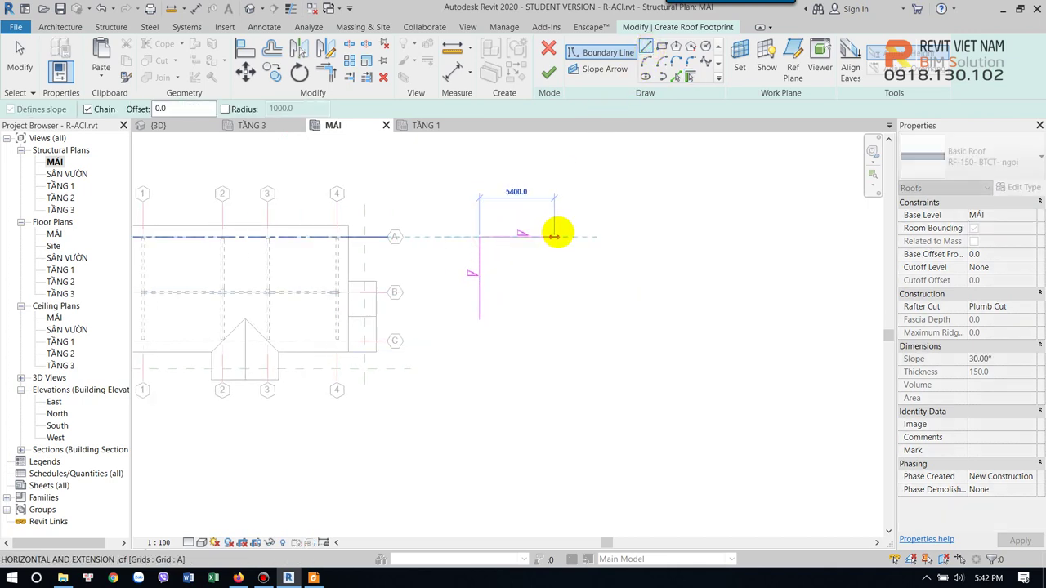
pyautogui.click(558, 236)
pyautogui.click(558, 167)
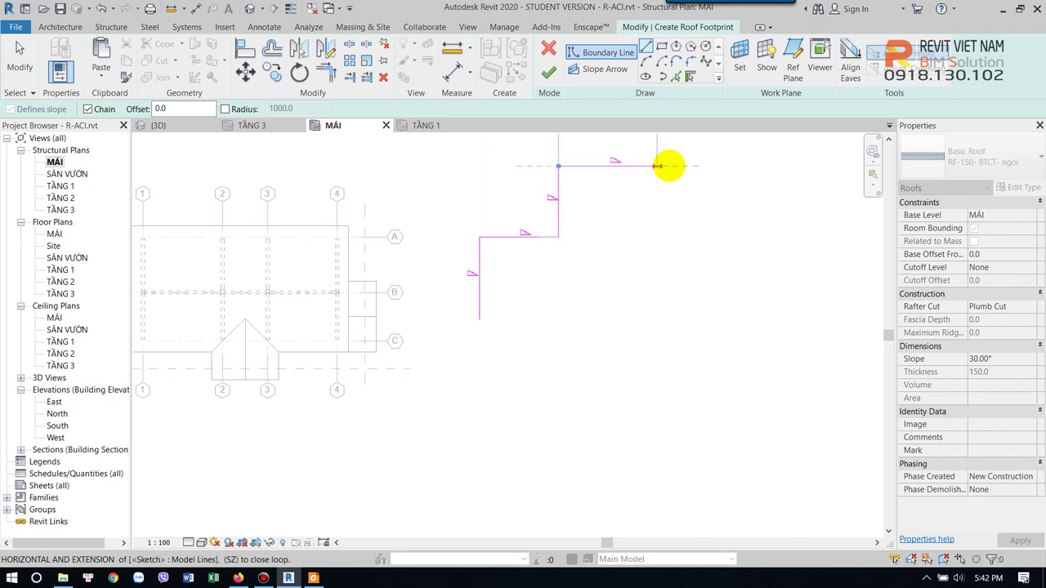
pyautogui.click(671, 167)
# Close the notched outline and finish the 30° footprint roof
pyautogui.click(671, 281)
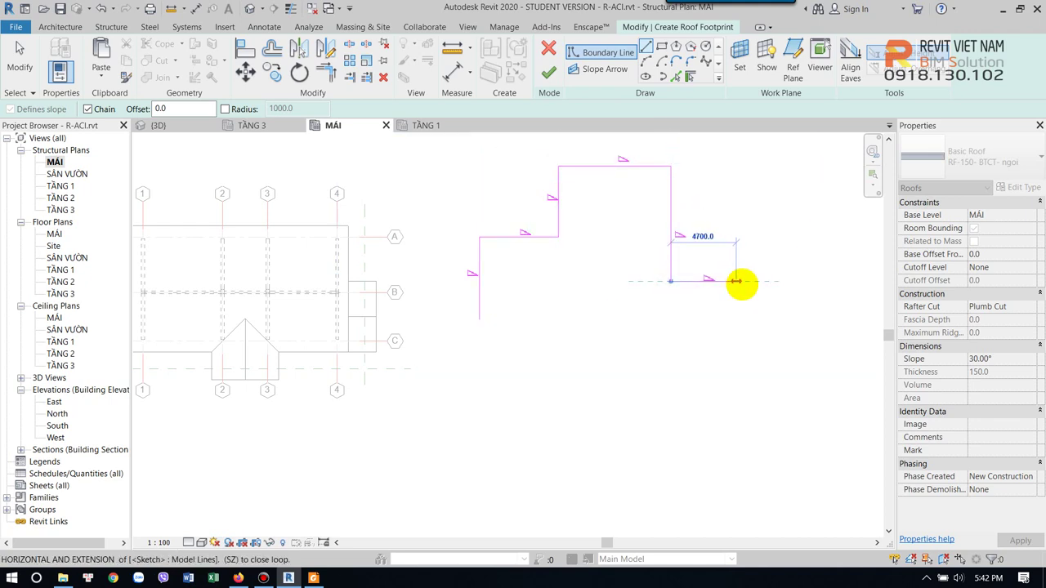
pyautogui.click(741, 281)
pyautogui.click(741, 385)
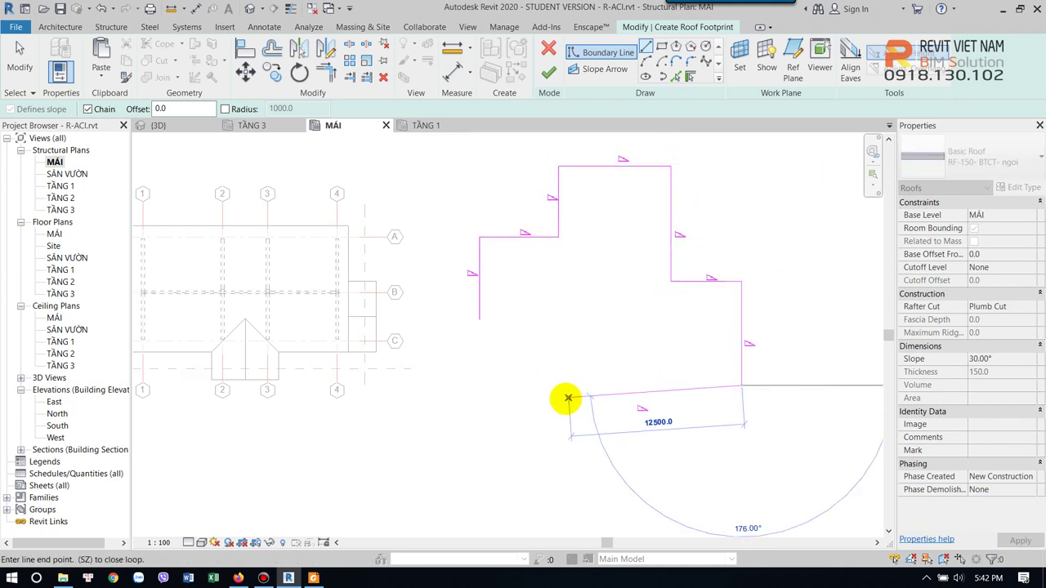
pyautogui.click(525, 385)
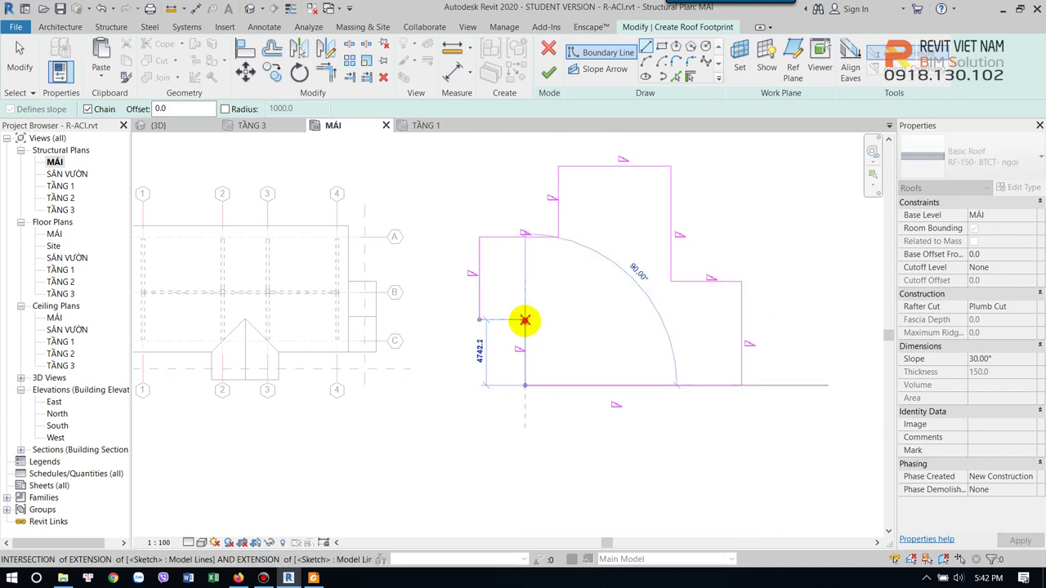
pyautogui.click(524, 319)
pyautogui.click(480, 319)
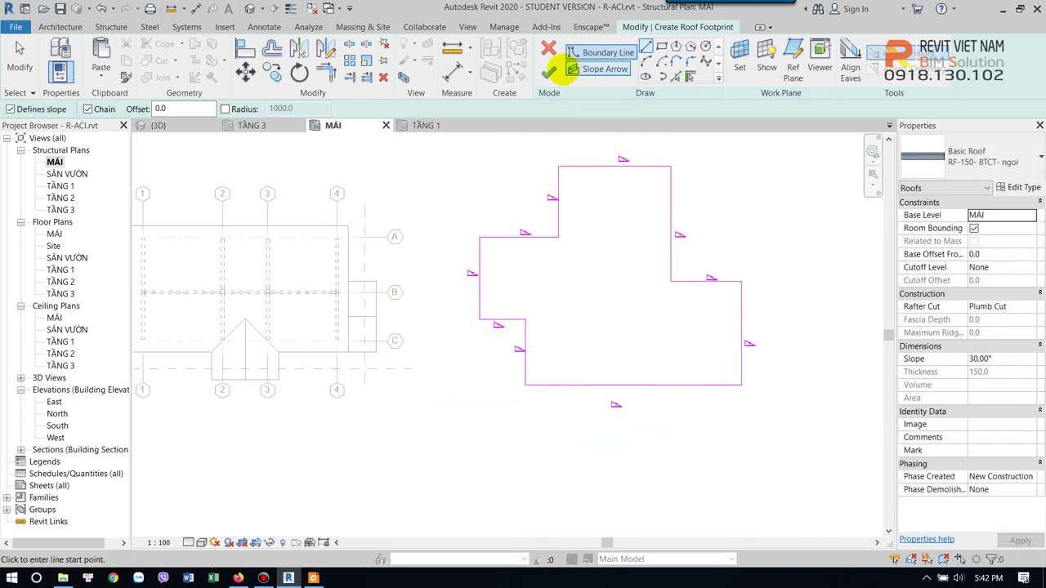
pyautogui.click(551, 72)
# In the default 3D view, change the stepped roof's slope from 30° to 18°
pyautogui.click(250, 8)
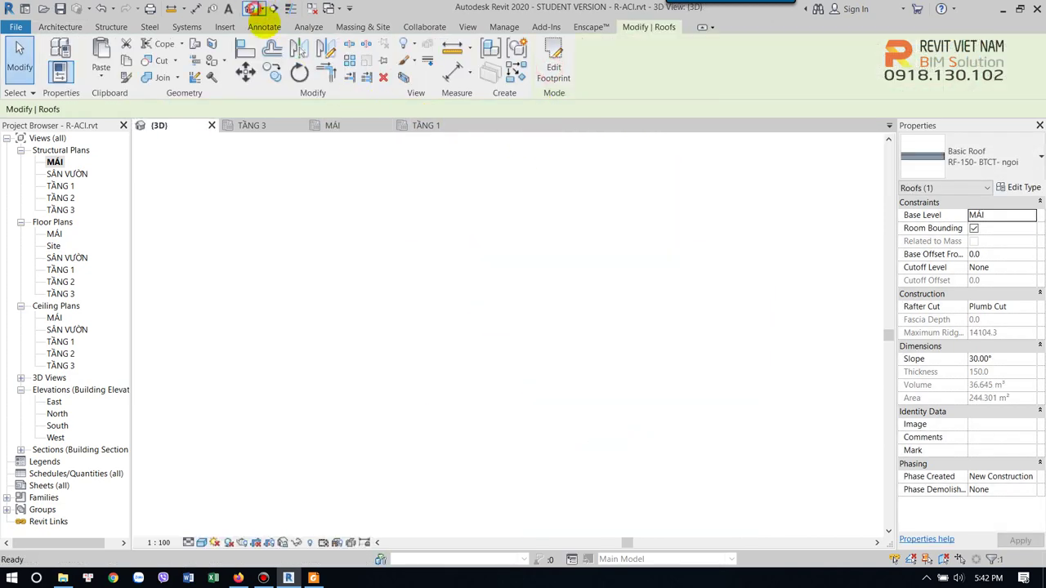
pyautogui.moveTo(596, 275)
pyautogui.keyDown('shift'); pyautogui.mouseDown(button='middle')
pyautogui.moveTo(311, 355)
pyautogui.moveTo(533, 331)
pyautogui.moveTo(322, 362)
pyautogui.mouseUp(button='middle'); pyautogui.keyUp('shift')
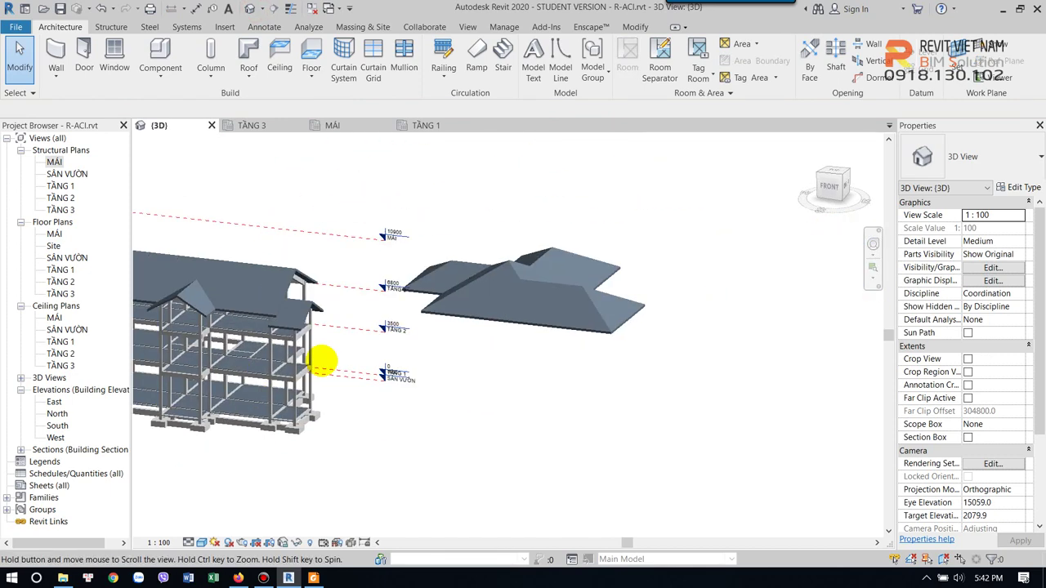
pyautogui.scroll(3, 588, 355)
pyautogui.scroll(2, 555, 323)
pyautogui.click(555, 323)
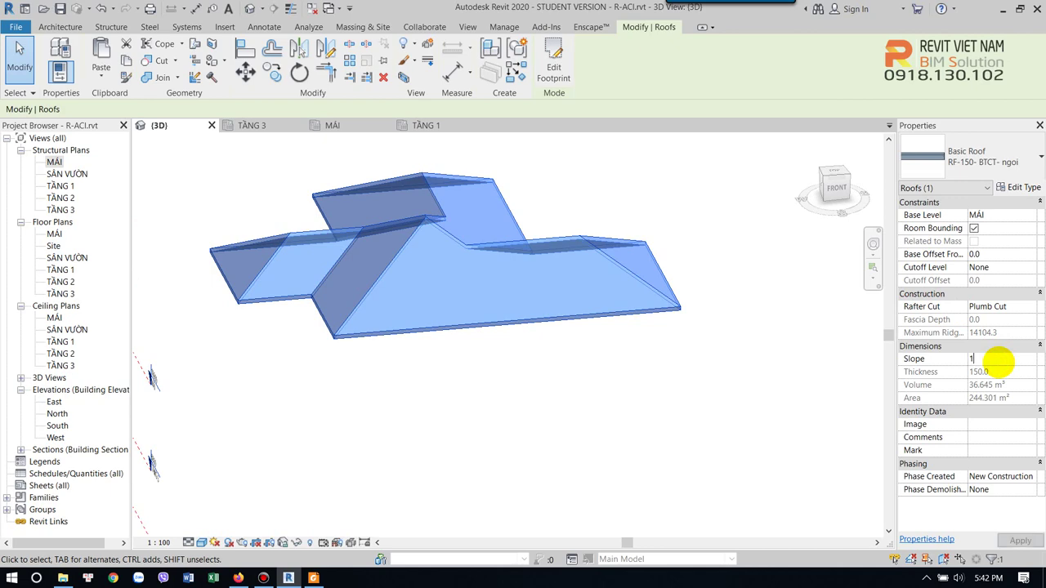
pyautogui.click(705, 401)
pyautogui.moveTo(705, 401)
pyautogui.keyDown('shift'); pyautogui.mouseDown(button='middle')
pyautogui.moveTo(658, 329)
pyautogui.moveTo(589, 311)
pyautogui.moveTo(539, 340)
pyautogui.mouseUp(button='middle'); pyautogui.keyUp('shift')
# Reselect the 18° roof and rotate the view to inspect its flatter pitch
pyautogui.click(524, 320)
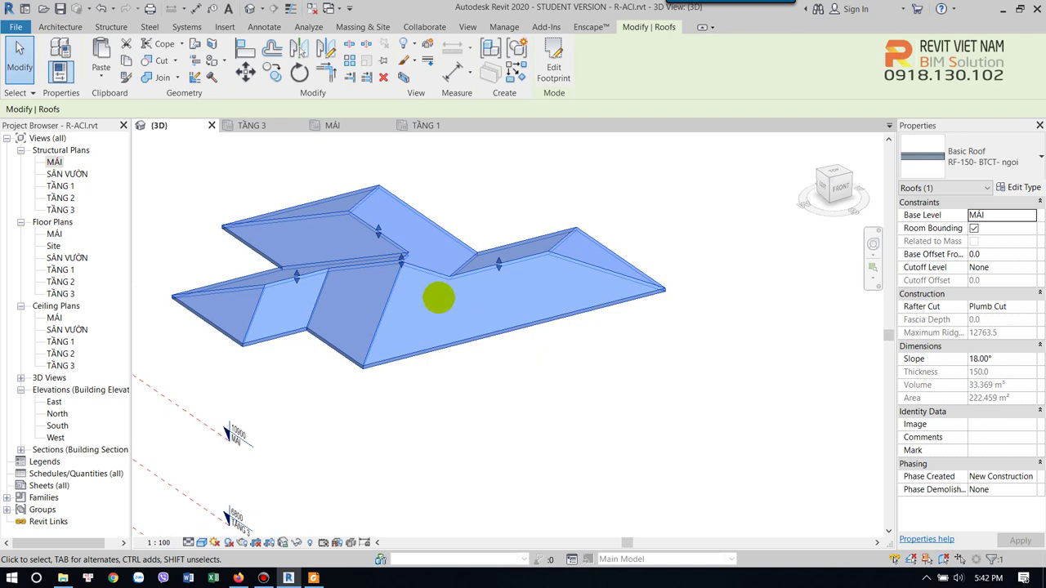
pyautogui.click(591, 408)
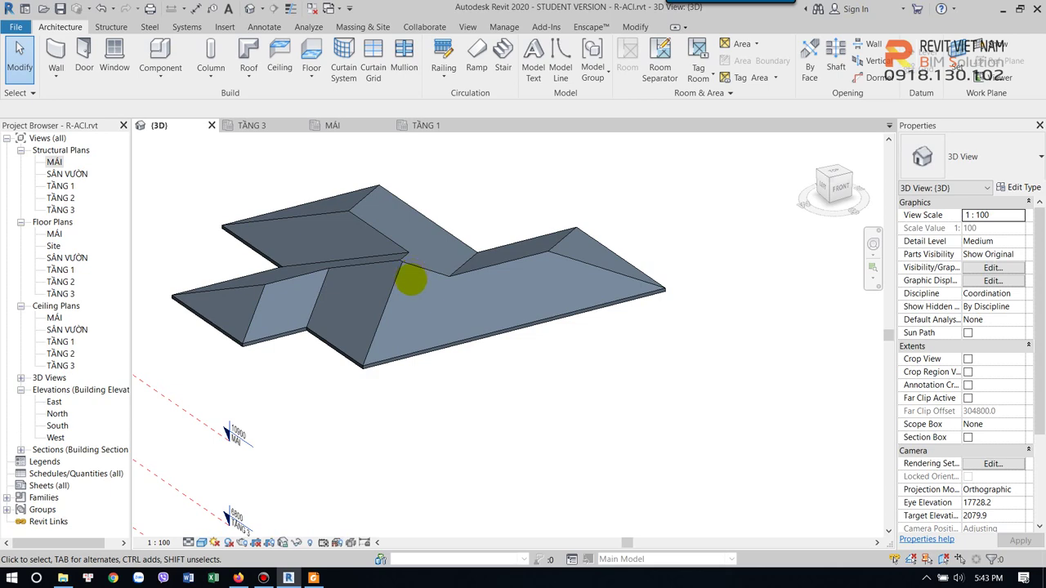
pyautogui.keyDown('shift'); pyautogui.moveTo(445, 291); pyautogui.dragTo(466, 291, button='middle'); pyautogui.keyUp('shift')
pyautogui.click(471, 301)
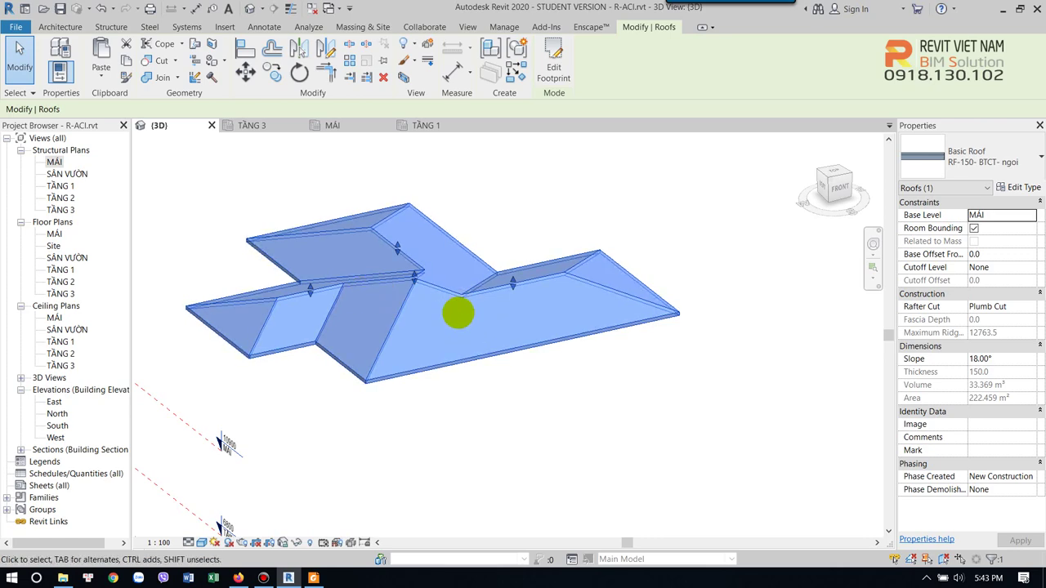
# On the MÁI plan, start a new footprint roof with a 25000 × 11000 rectangular boundary
pyautogui.doubleClick(54, 162)
pyautogui.scroll(-2, 339, 252)
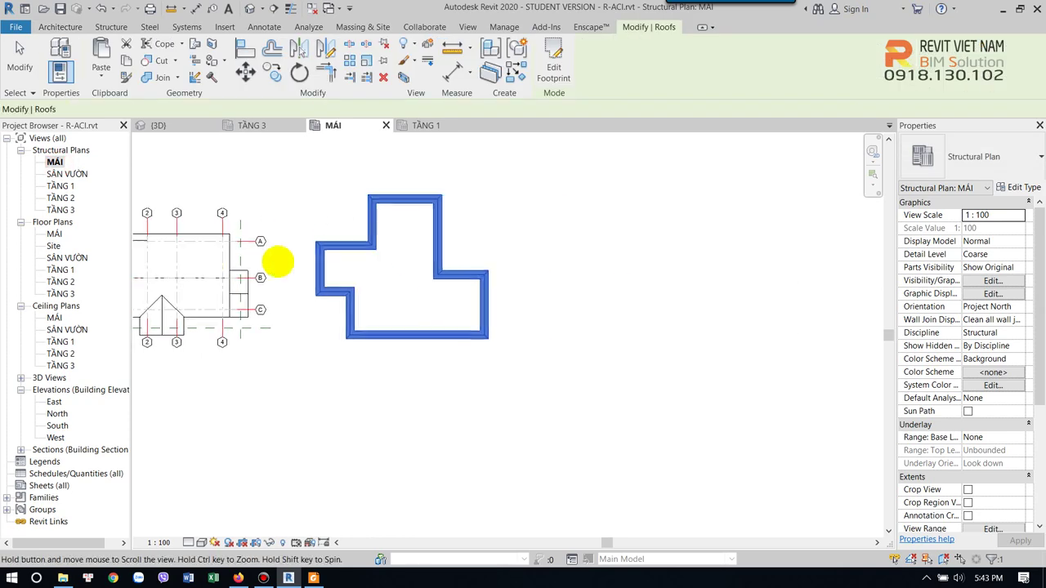
pyautogui.click(553, 66)
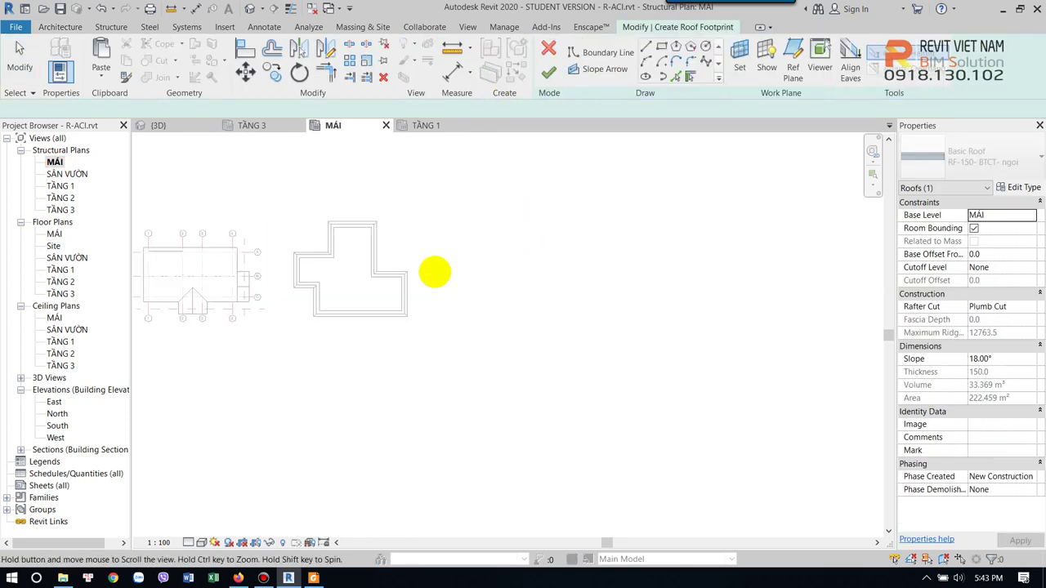
pyautogui.click(661, 47)
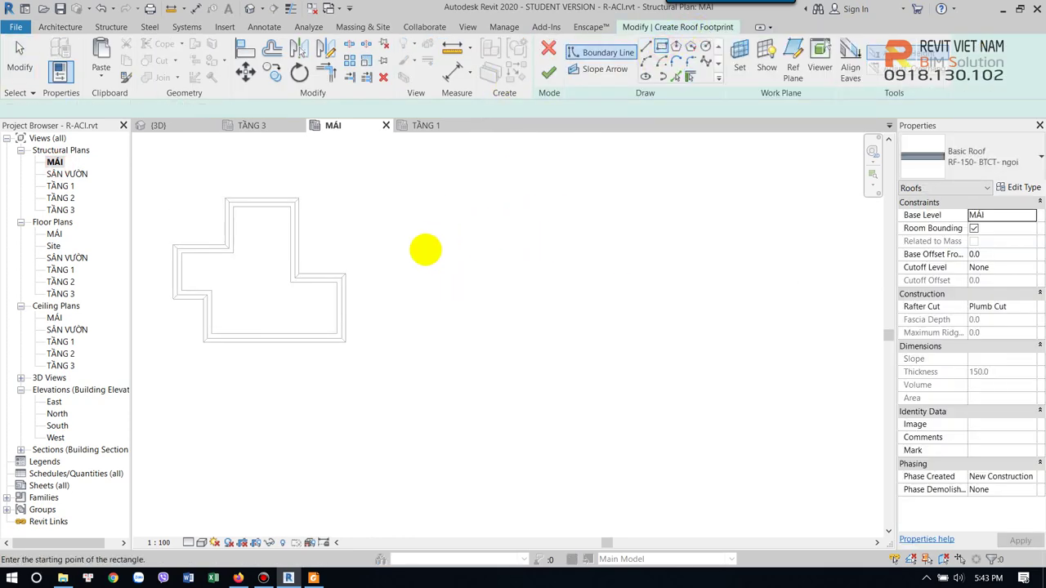
pyautogui.click(423, 253)
pyautogui.click(642, 353)
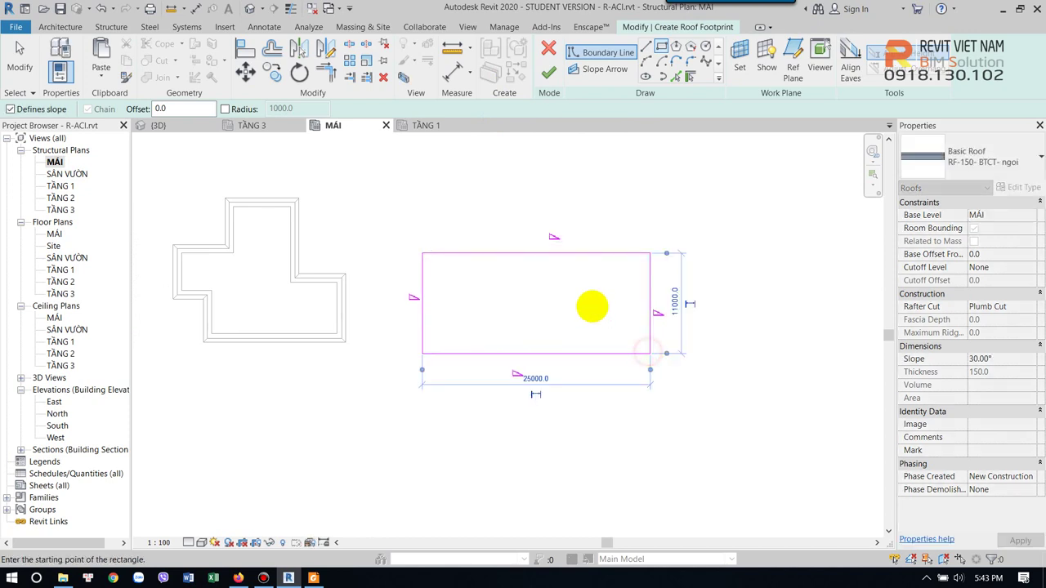
pyautogui.scroll(2, 589, 304)
pyautogui.press('Escape')
pyautogui.press('Escape')
# Draw an inner rectangle inset 3000 to form the roof's central opening
pyautogui.scroll(-2, 550, 378)
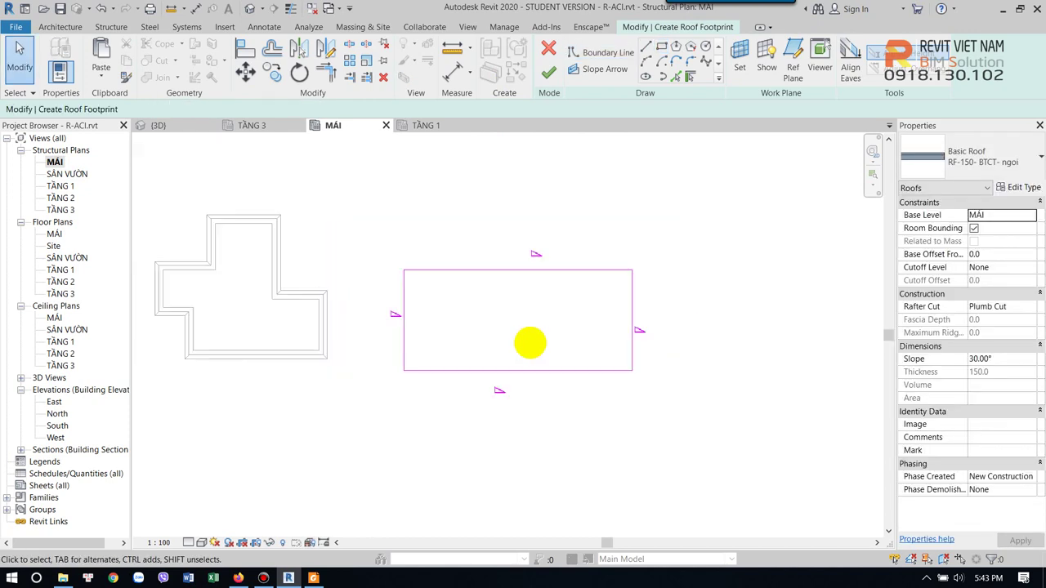
pyautogui.click(661, 46)
pyautogui.write('-3000')
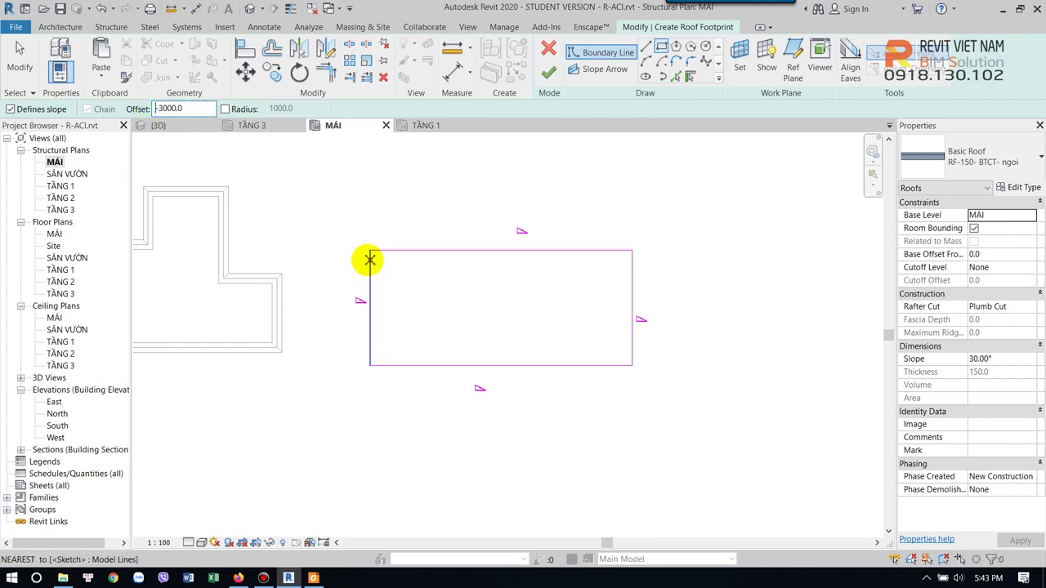
pyautogui.click(370, 250)
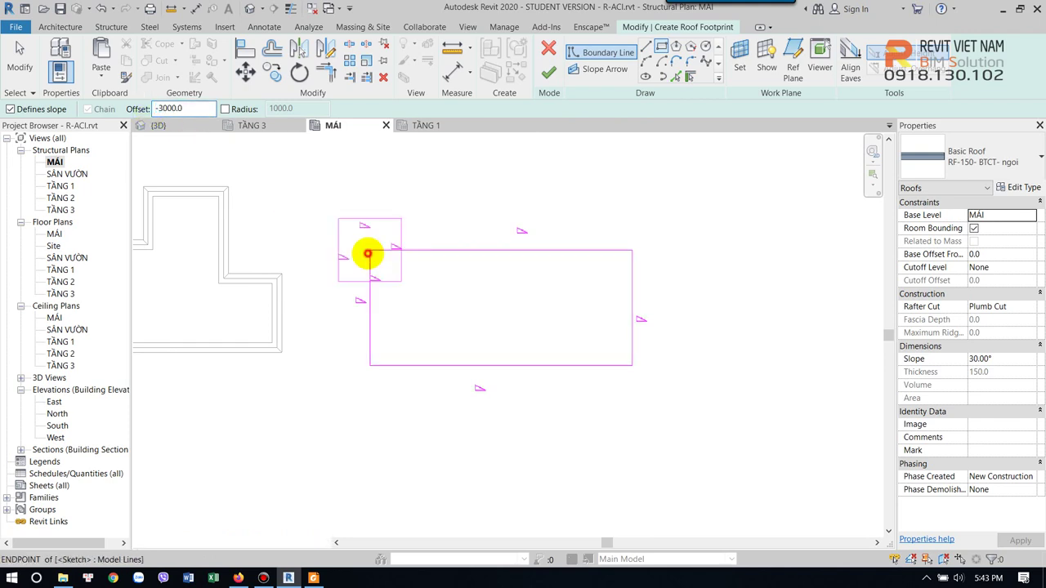
pyautogui.click(631, 365)
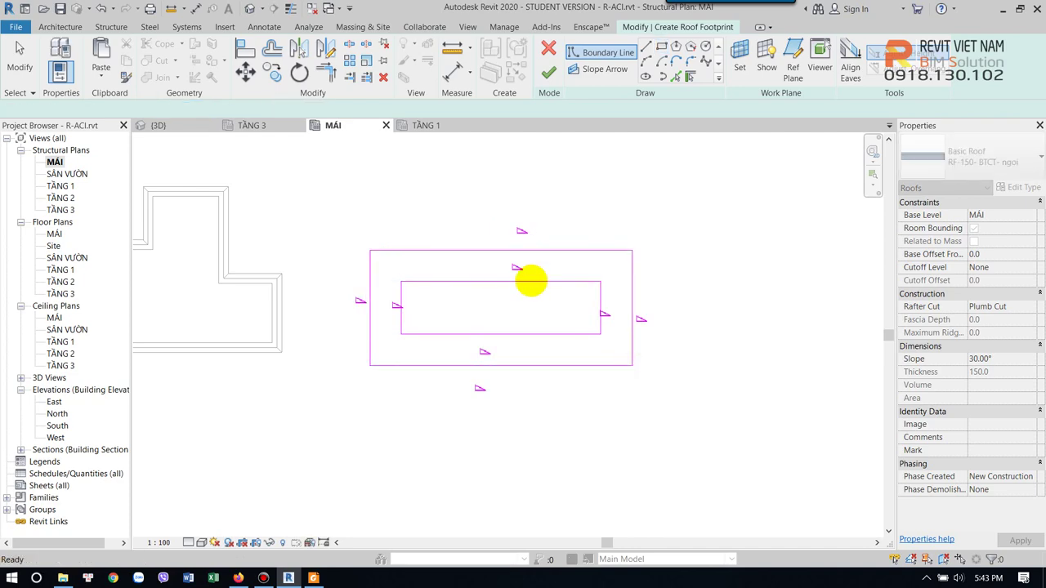
pyautogui.scroll(2, 532, 280)
pyautogui.press('Escape')
pyautogui.press('Escape')
pyautogui.moveTo(345, 268); pyautogui.dragTo(649, 379)
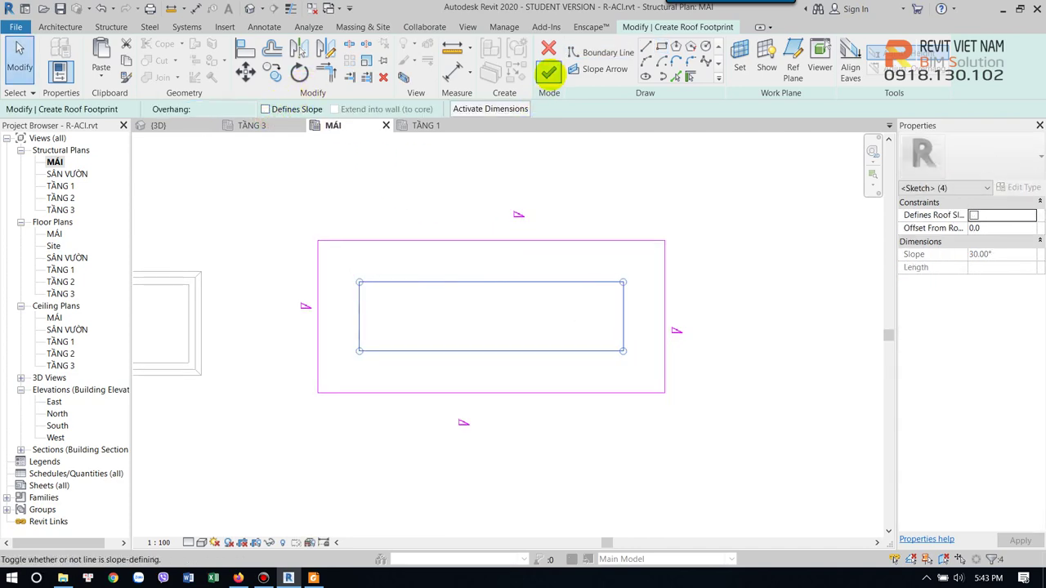
# Finish the hipped roof with its central opening and frame it in 3D
pyautogui.click(548, 71)
pyautogui.click(250, 9)
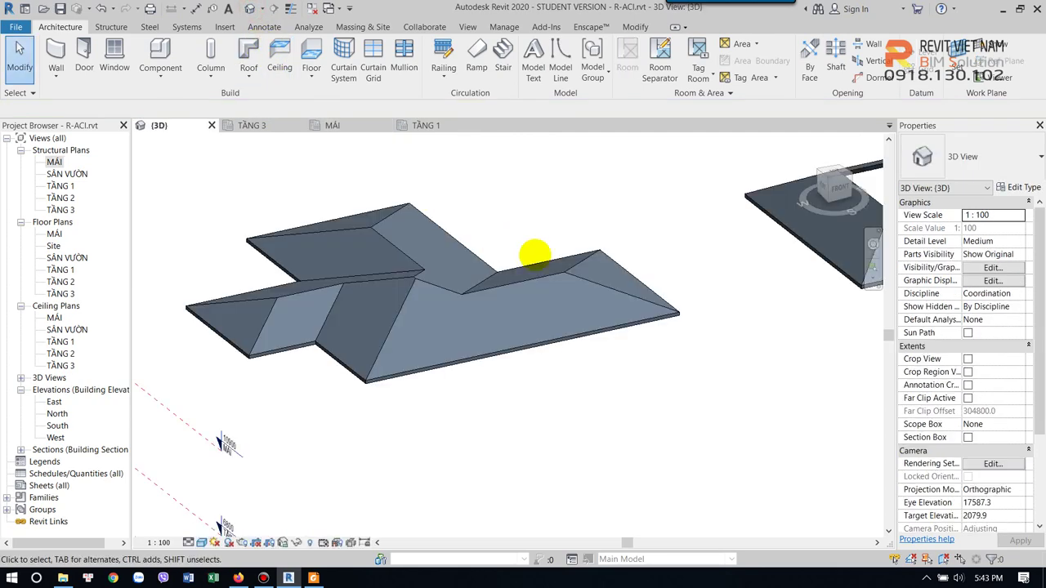
pyautogui.scroll(2, 730, 275)
pyautogui.moveTo(730, 276); pyautogui.dragTo(486, 355, button='middle')
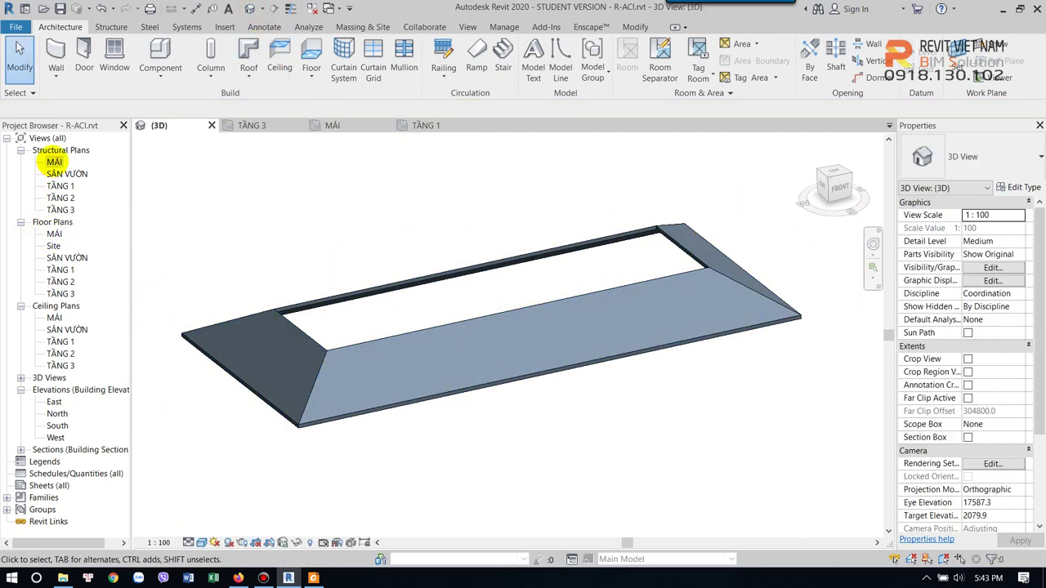
# In the Site plan, draw a rectangular roof footprint filling the hipped roof's opening
pyautogui.doubleClick(54, 161)
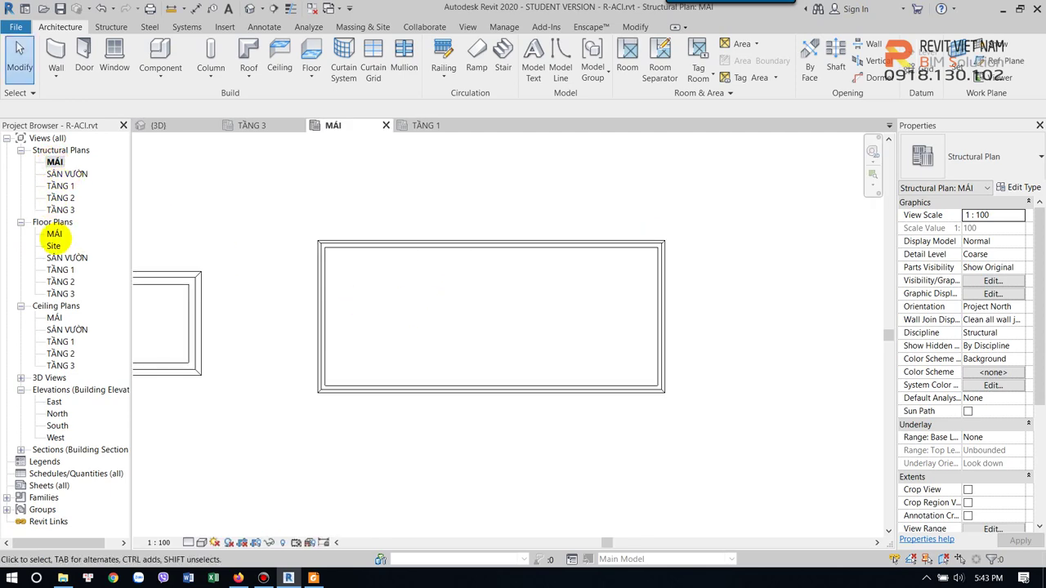
pyautogui.doubleClick(53, 245)
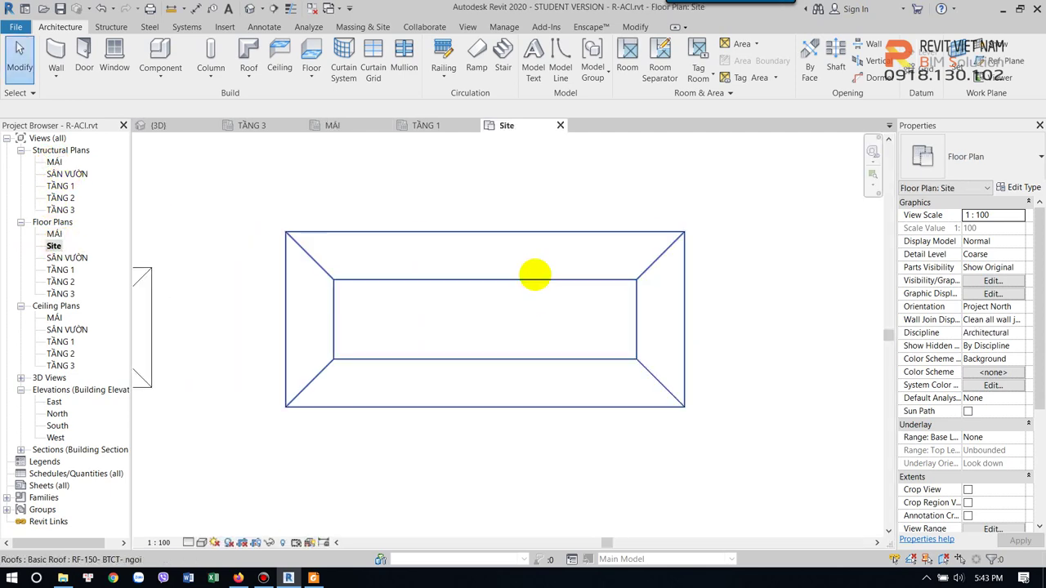
pyautogui.click(534, 274)
pyautogui.click(517, 73)
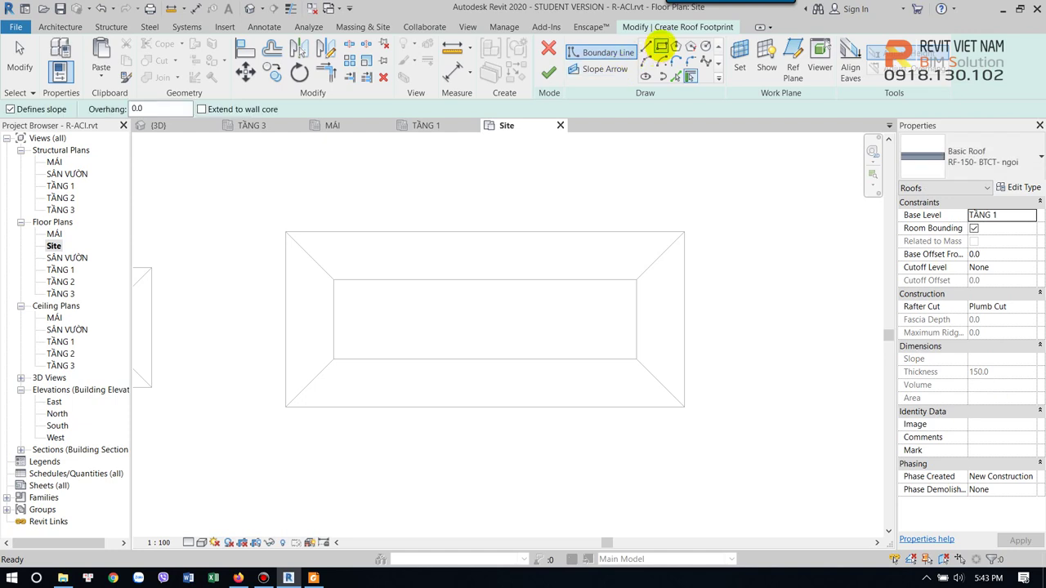
pyautogui.click(661, 46)
pyautogui.click(333, 279)
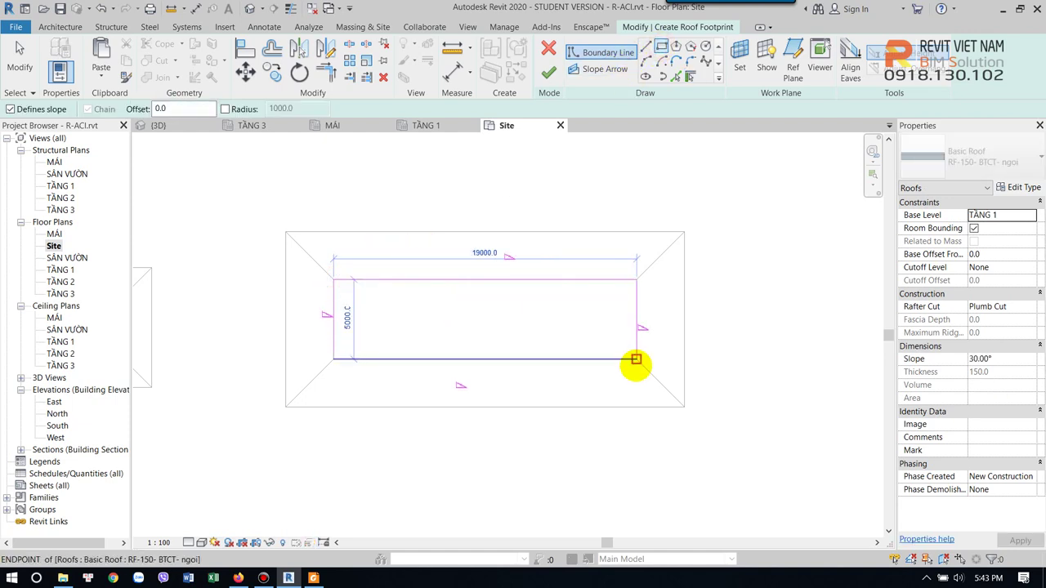
pyautogui.click(636, 358)
# Make the two short edges non-sloping gable ends and finish the roof
pyautogui.click(662, 311)
pyautogui.keyDown('ctrl'); pyautogui.click(327, 322); pyautogui.keyUp('ctrl')
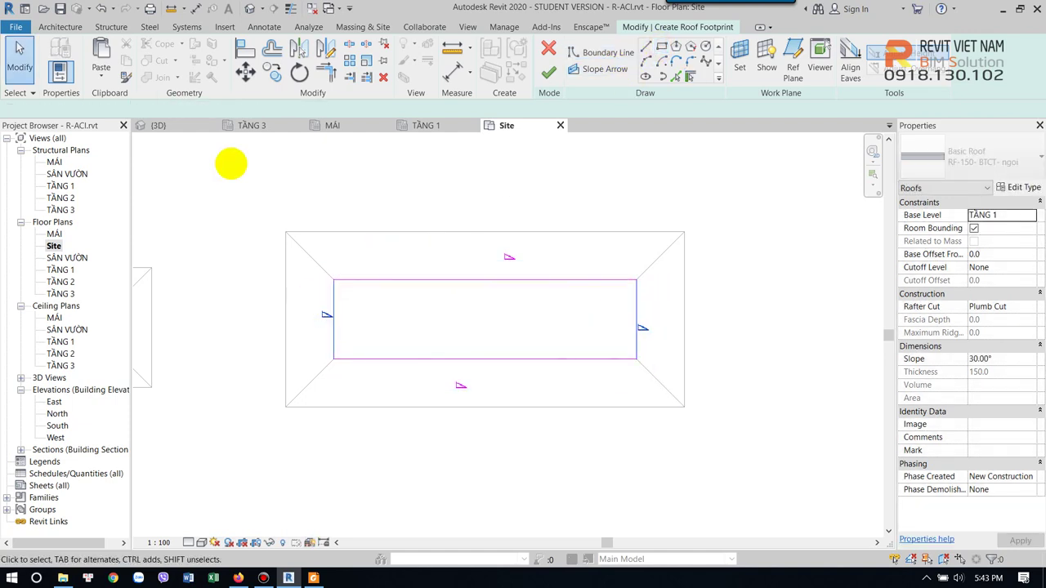
pyautogui.click(261, 110)
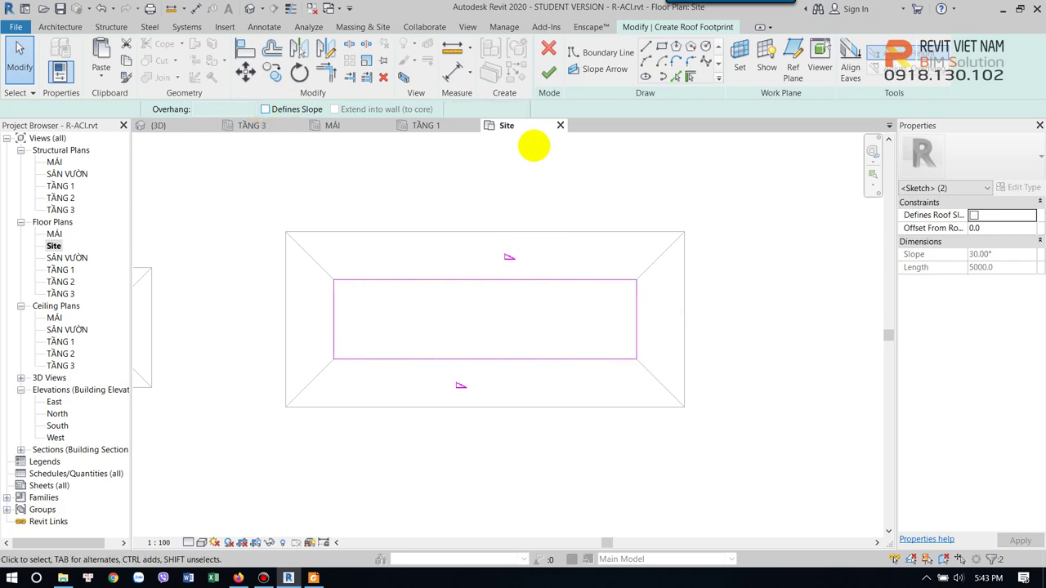
pyautogui.click(549, 72)
pyautogui.click(529, 200)
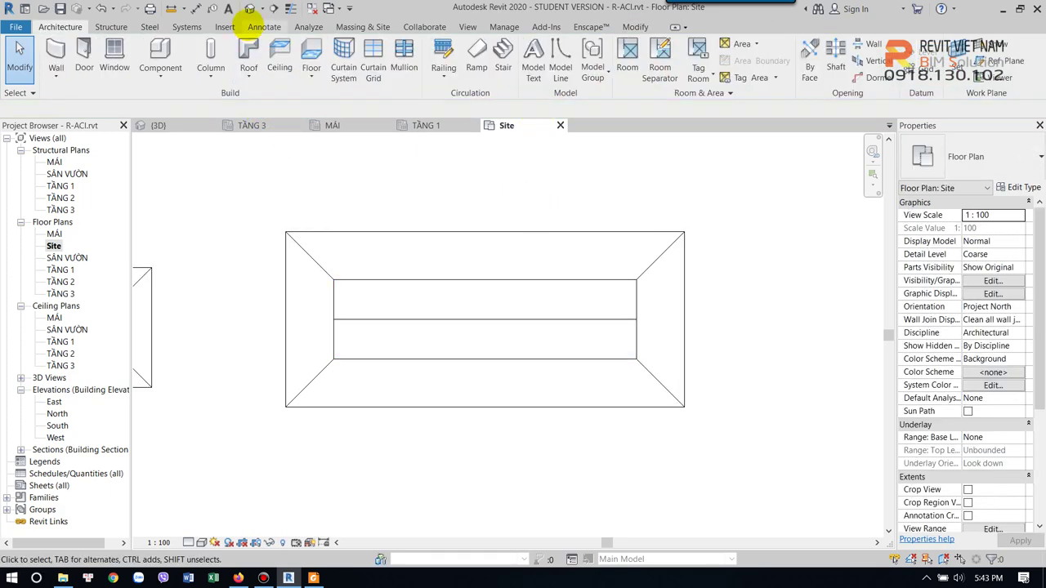
# Place a vertical section line across both roofs
pyautogui.click(274, 8)
pyautogui.click(433, 190)
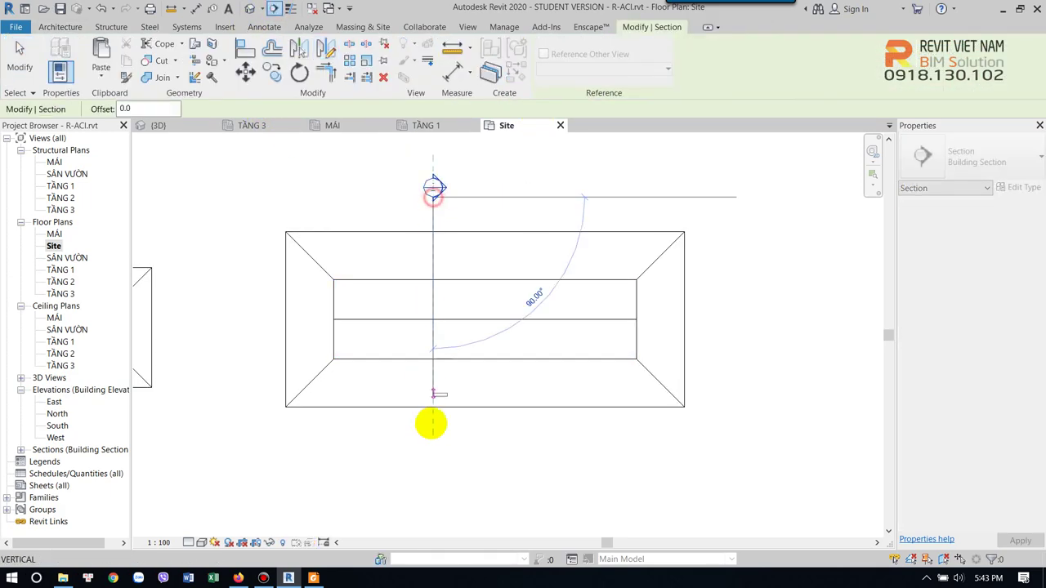
pyautogui.click(432, 444)
pyautogui.press('Escape')
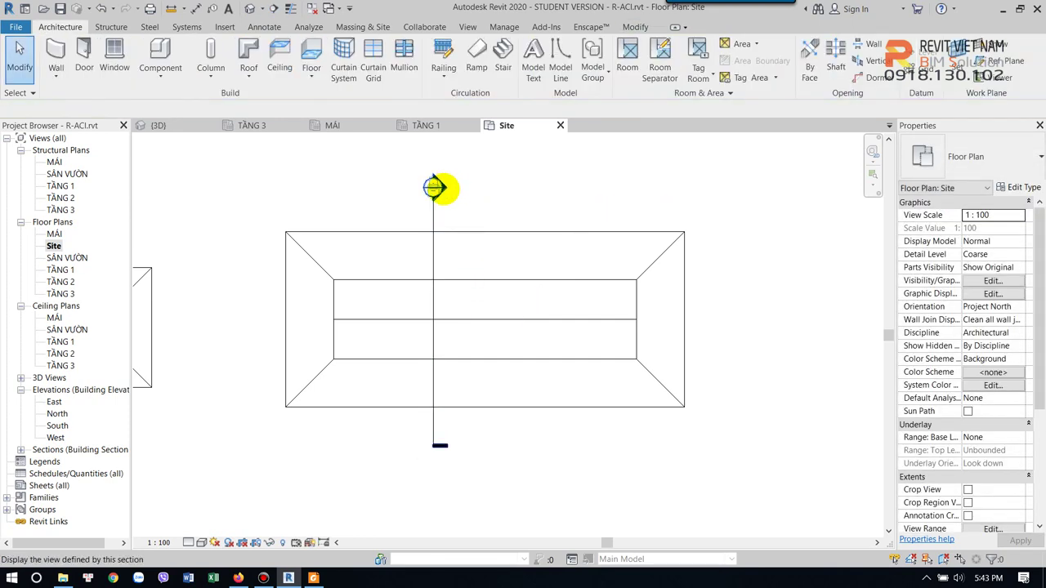
# In Section 4, set the gable roof's base level to MÁI
pyautogui.doubleClick(435, 188)
pyautogui.click(523, 463)
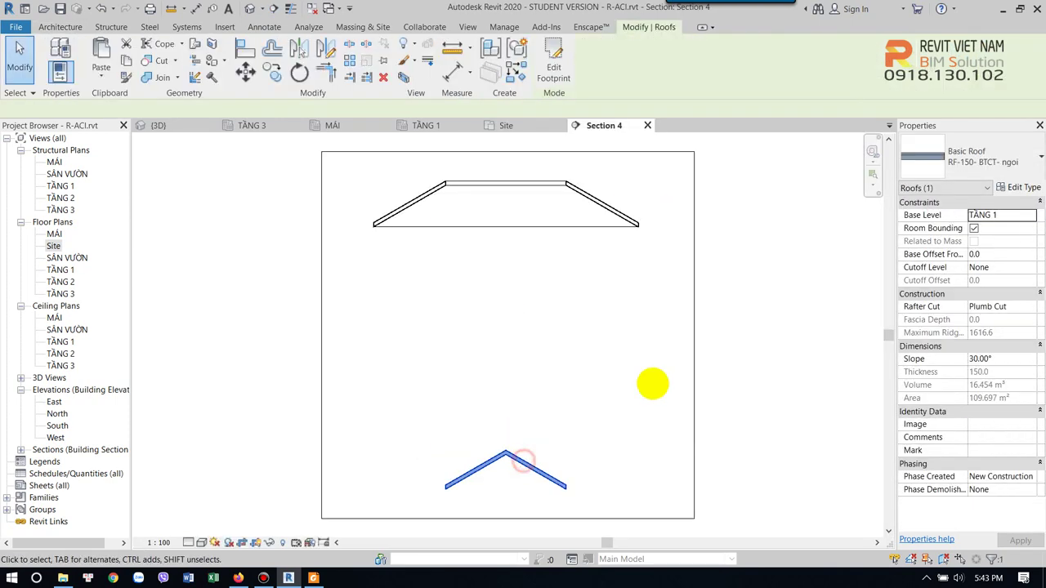
pyautogui.click(1028, 215)
pyautogui.click(985, 269)
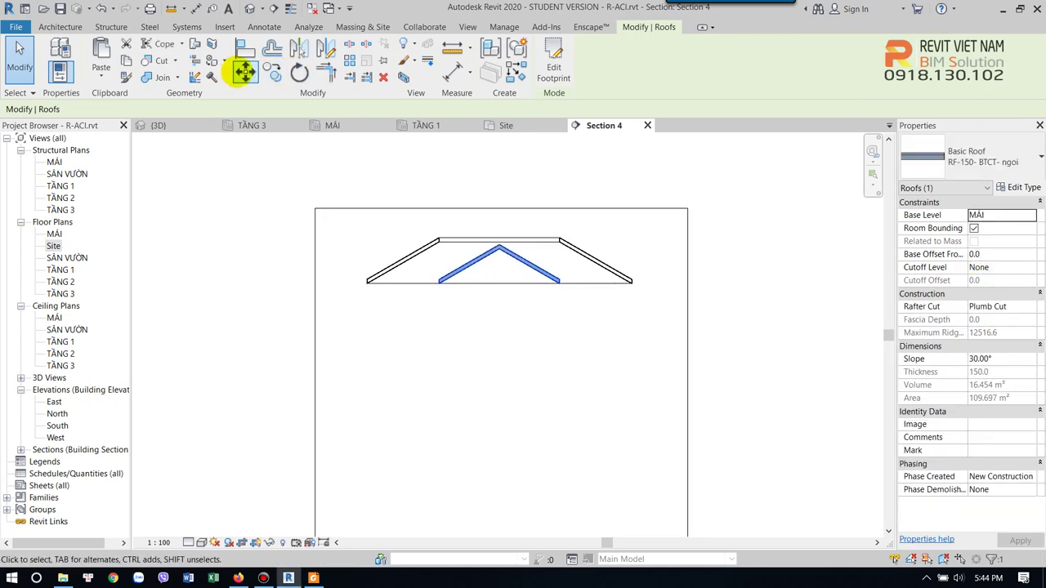
# Move the gable roof up onto the hipped roof's top edge
pyautogui.click(244, 72)
pyautogui.scroll(1, 553, 261)
pyautogui.scroll(3, 553, 261)
pyautogui.click(572, 325)
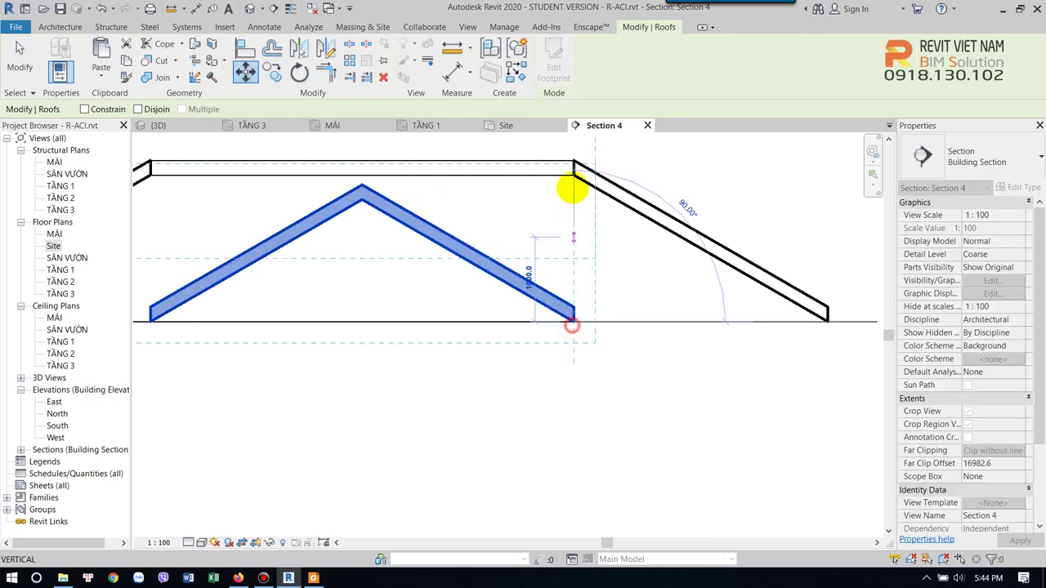
pyautogui.click(571, 169)
pyautogui.press('Escape')
pyautogui.moveTo(560, 245); pyautogui.dragTo(520, 241, button='middle')
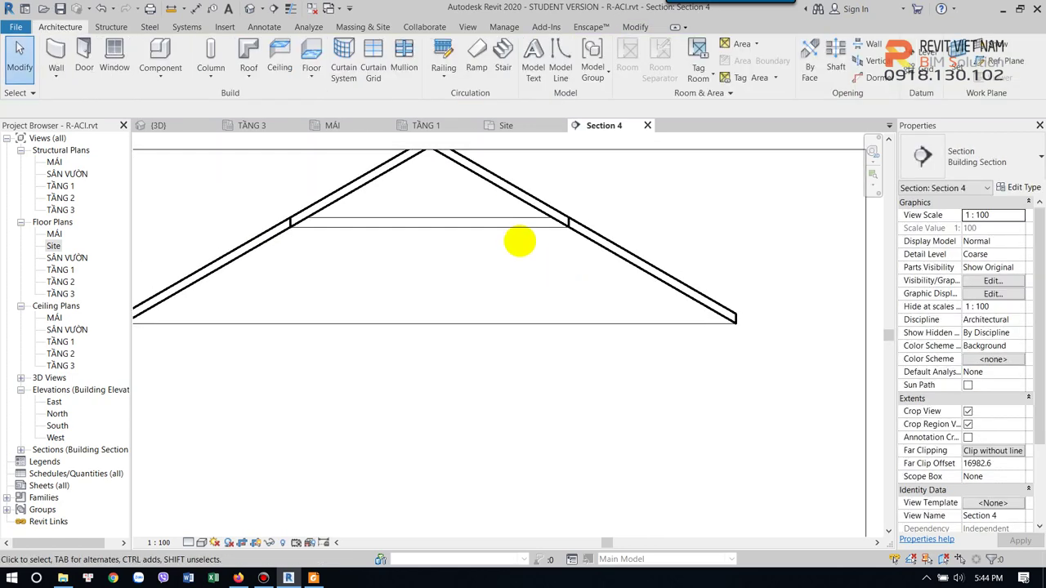
# Check the raised gable roof against the hipped roof in the default 3D view
pyautogui.click(248, 8)
pyautogui.moveTo(397, 163)
pyautogui.keyDown('shift'); pyautogui.mouseDown(button='middle')
pyautogui.moveTo(572, 346)
pyautogui.moveTo(511, 232)
pyautogui.mouseUp(button='middle'); pyautogui.keyUp('shift')
pyautogui.click(612, 397)
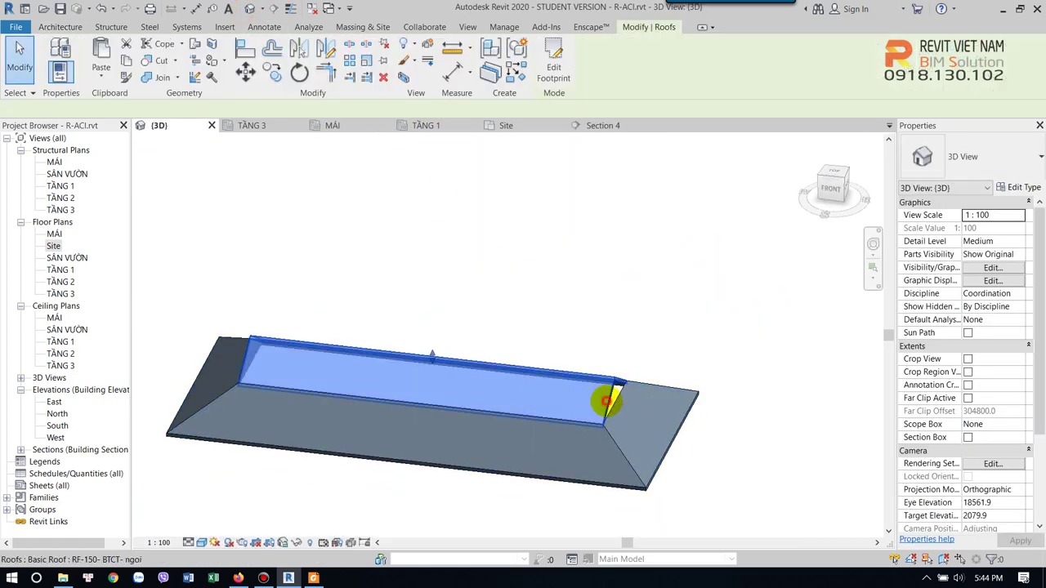
pyautogui.click(633, 467)
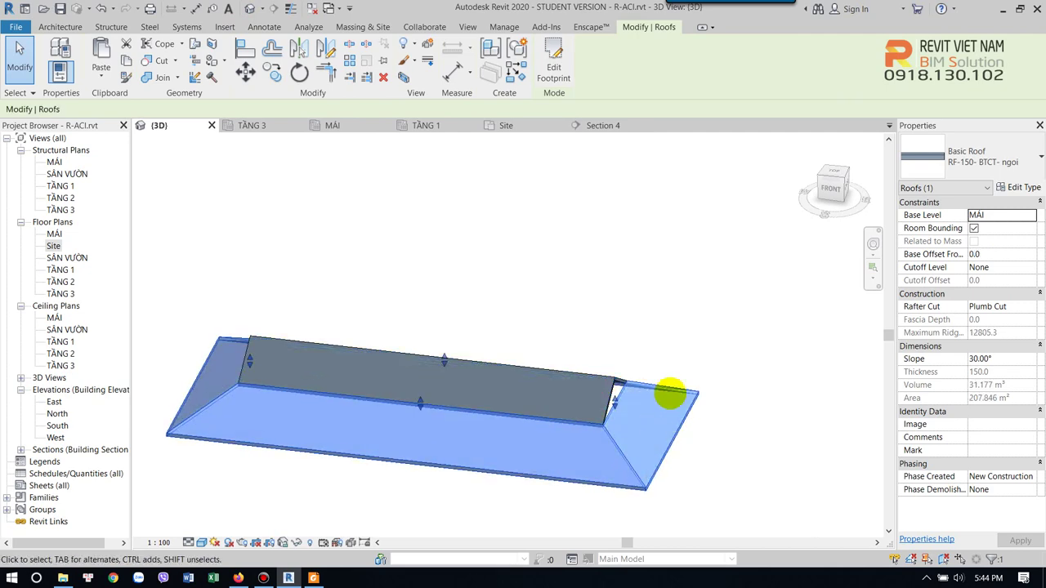
pyautogui.moveTo(668, 369); pyautogui.dragTo(665, 349, button='middle')
# In the Site plan, create a 21000 × 10000 rectangular roof below the other roofs
pyautogui.doubleClick(54, 244)
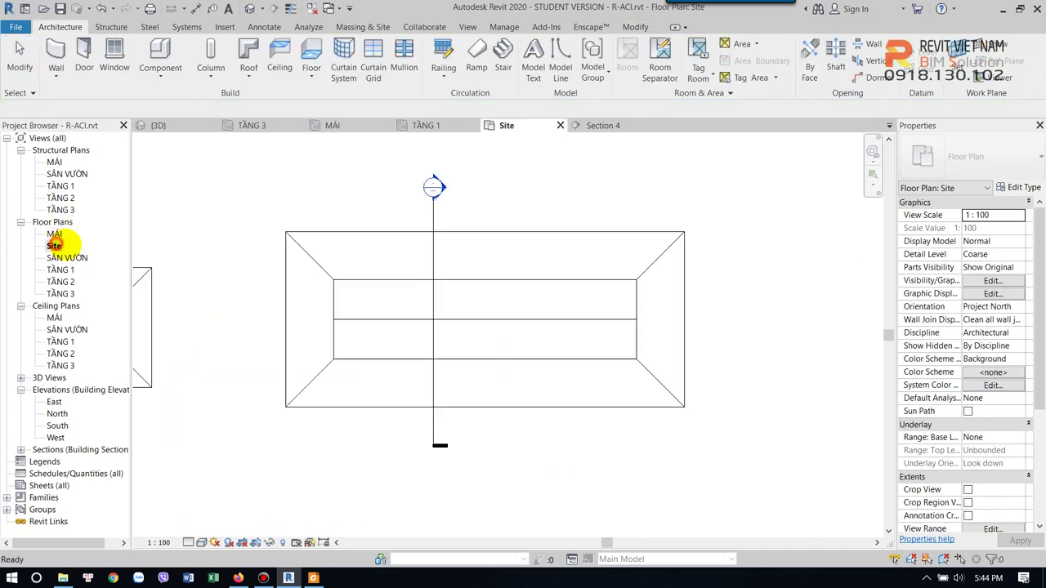
pyautogui.click(385, 280)
pyautogui.click(485, 270)
pyautogui.moveTo(484, 270); pyautogui.dragTo(530, 232, button='middle')
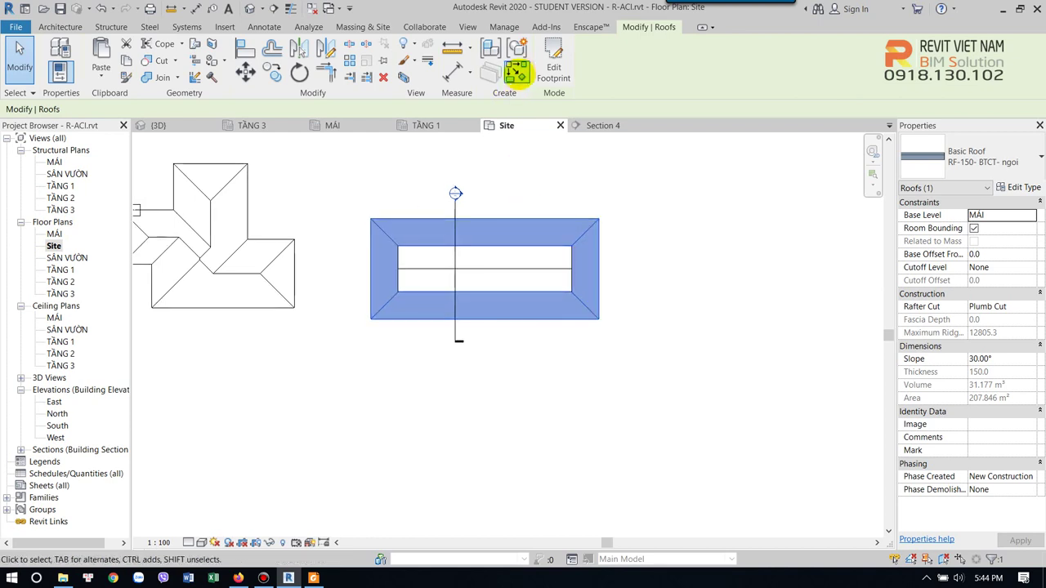
pyautogui.click(518, 72)
pyautogui.click(661, 47)
pyautogui.moveTo(499, 183); pyautogui.dragTo(624, 141, button='middle')
pyautogui.click(288, 311)
pyautogui.click(480, 403)
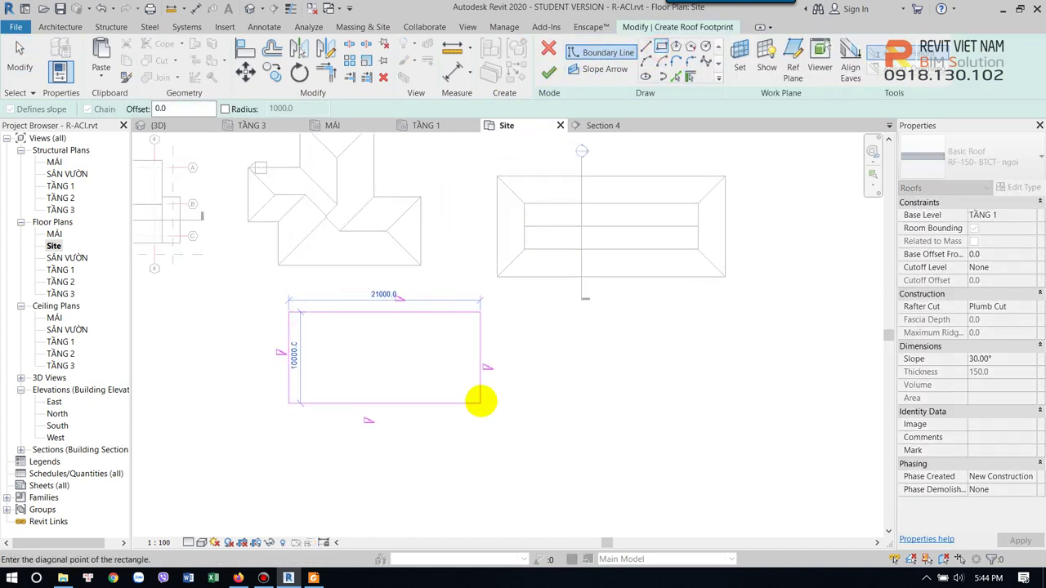
pyautogui.press('Escape')
pyautogui.press('Escape')
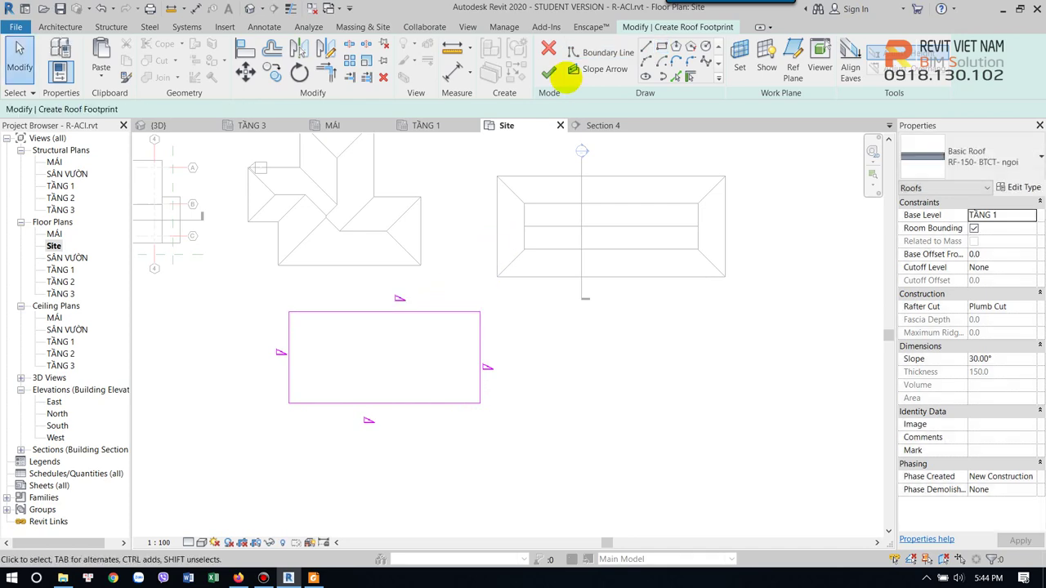
pyautogui.click(549, 73)
# Edit the new roof's footprint in 3D, offsetting both short edges 2000 from the roof base
pyautogui.click(249, 8)
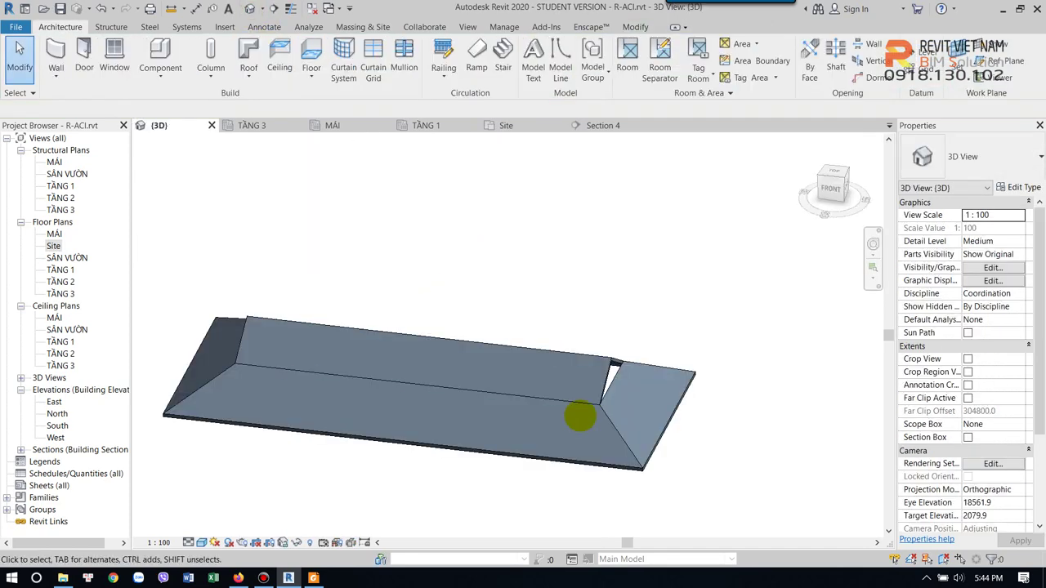
pyautogui.moveTo(580, 420)
pyautogui.keyDown('shift'); pyautogui.mouseDown(button='middle')
pyautogui.moveTo(556, 390)
pyautogui.moveTo(646, 272)
pyautogui.moveTo(604, 312)
pyautogui.mouseUp(button='middle'); pyautogui.keyUp('shift')
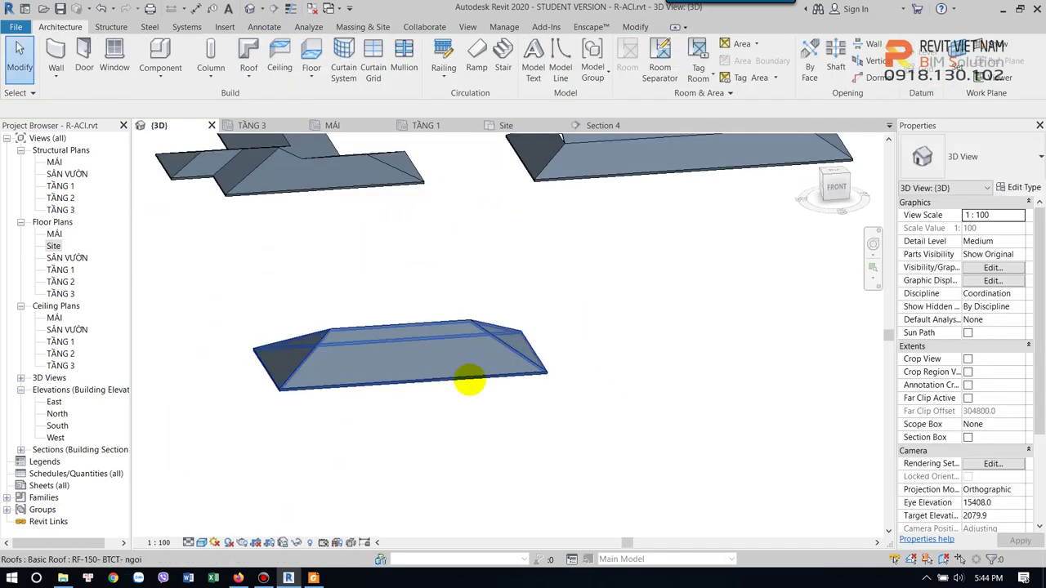
pyautogui.click(461, 376)
pyautogui.moveTo(368, 411)
pyautogui.keyDown('shift'); pyautogui.mouseDown(button='middle')
pyautogui.moveTo(310, 345)
pyautogui.moveTo(334, 381)
pyautogui.mouseUp(button='middle'); pyautogui.keyUp('shift')
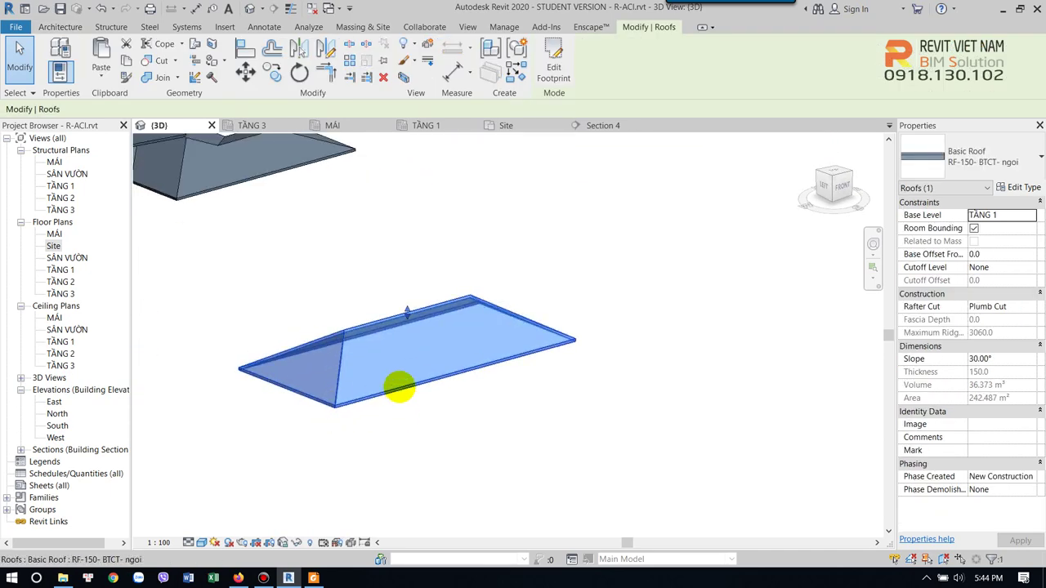
pyautogui.doubleClick(399, 387)
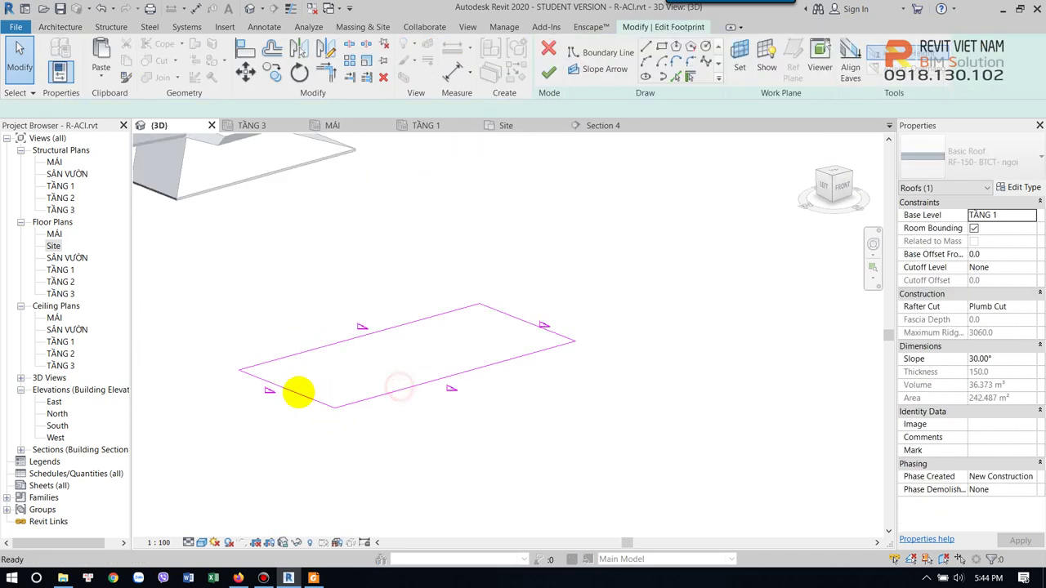
pyautogui.click(290, 394)
pyautogui.keyDown('ctrl'); pyautogui.click(535, 324); pyautogui.keyUp('ctrl')
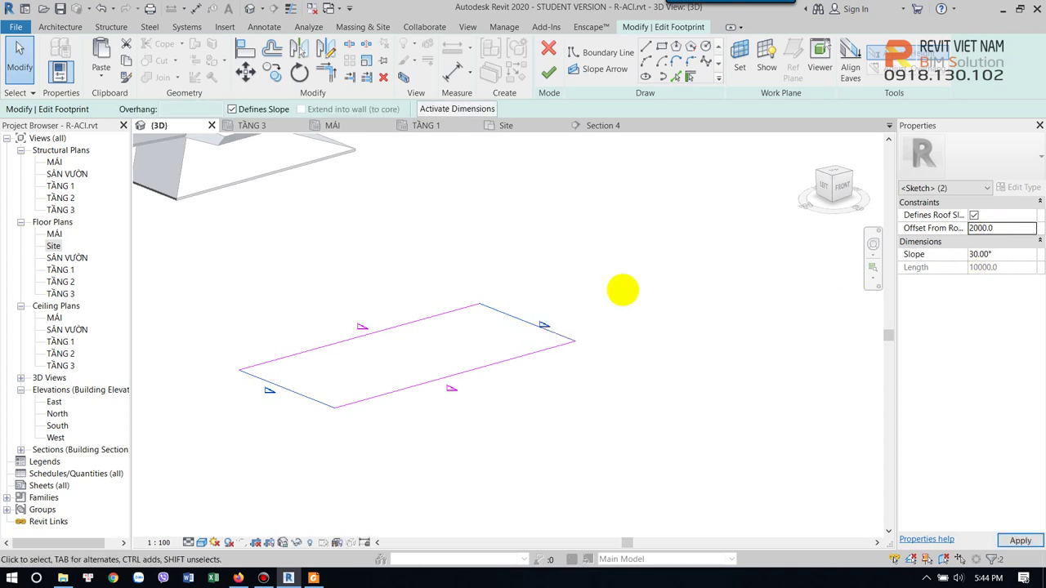
pyautogui.click(620, 289)
pyautogui.click(548, 72)
pyautogui.click(635, 337)
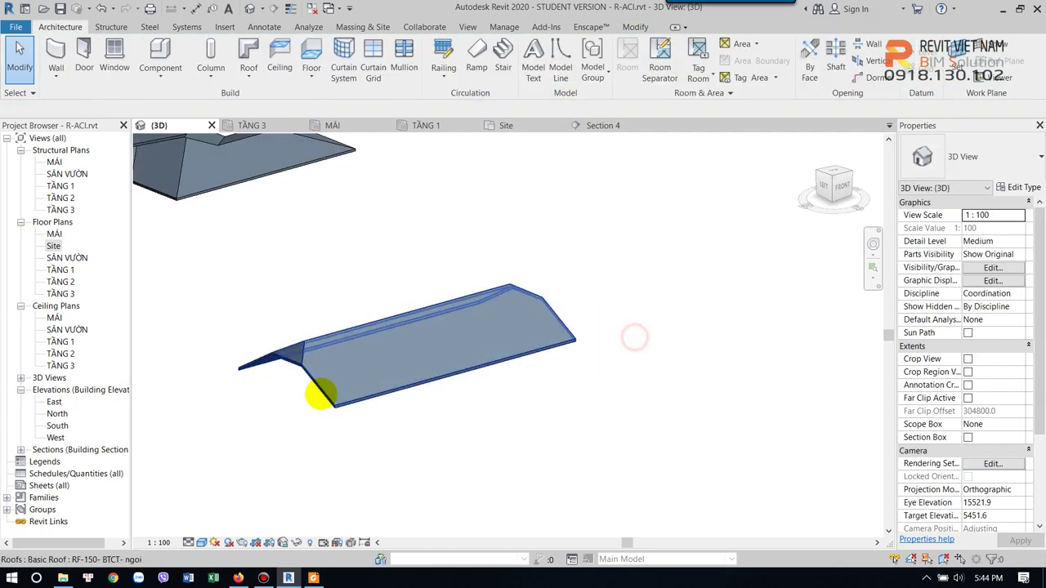
pyautogui.scroll(2, 320, 398)
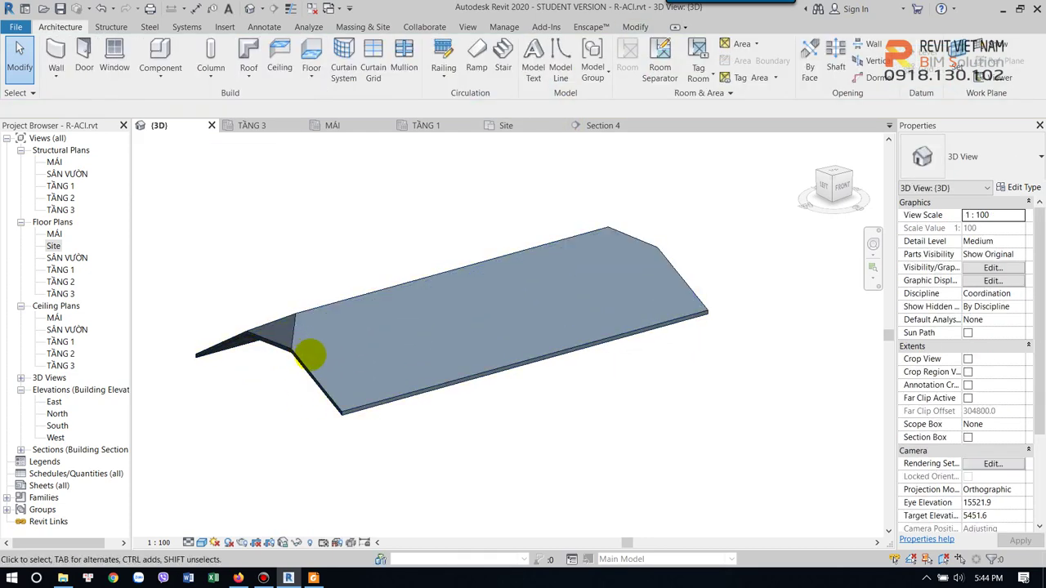
pyautogui.doubleClick(53, 245)
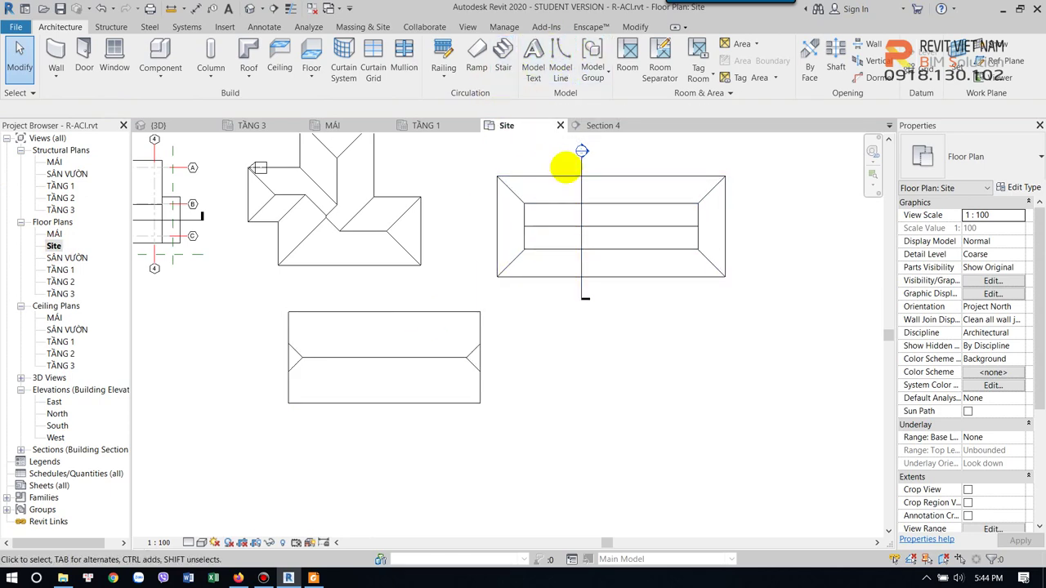
# Create Section 5 across the new lower roof and open it
pyautogui.click(581, 168)
pyautogui.click(517, 73)
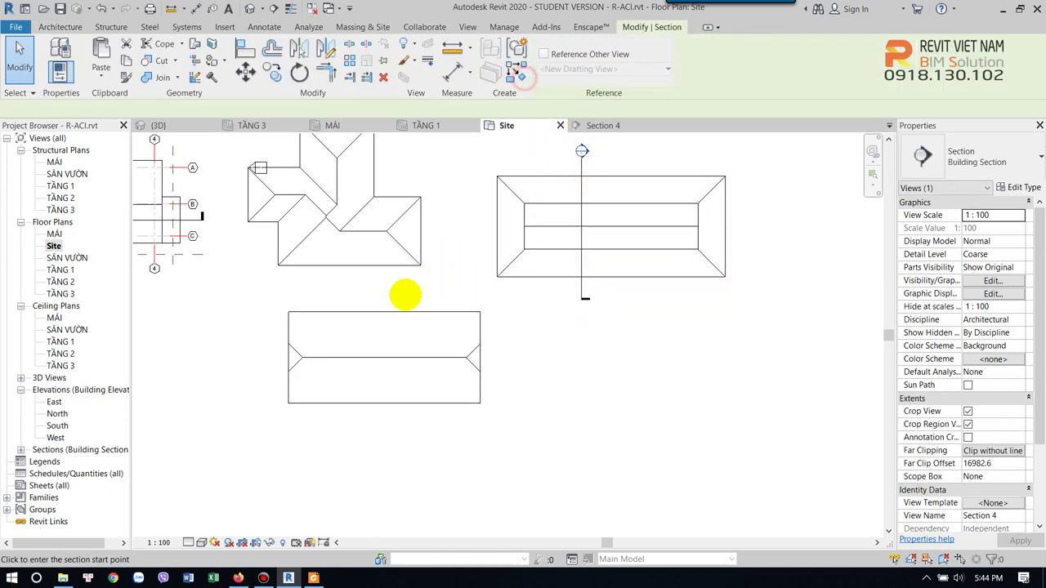
pyautogui.click(380, 298)
pyautogui.click(381, 423)
pyautogui.click(534, 328)
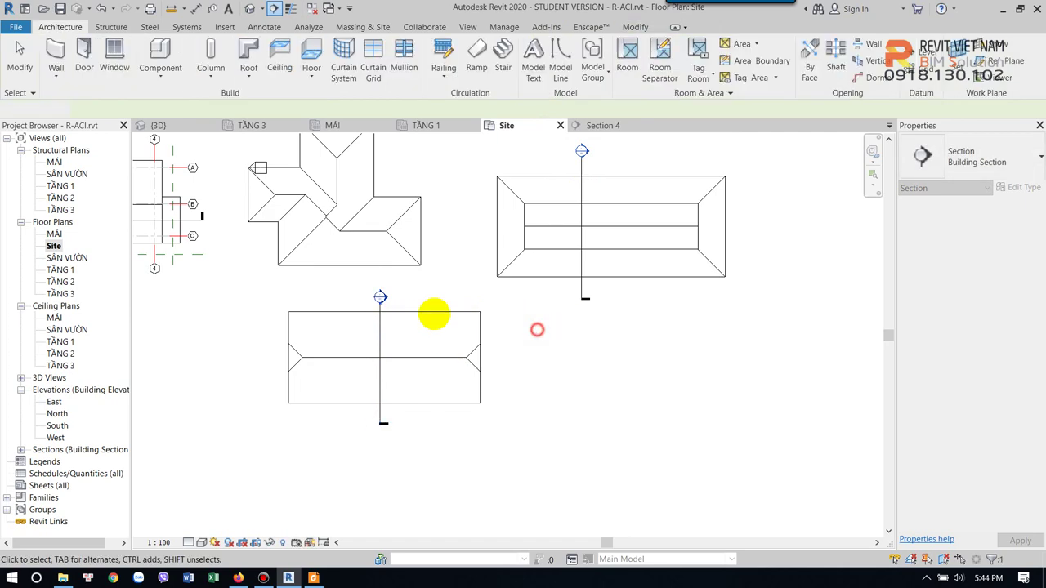
pyautogui.doubleClick(377, 295)
pyautogui.scroll(-2, 490, 306)
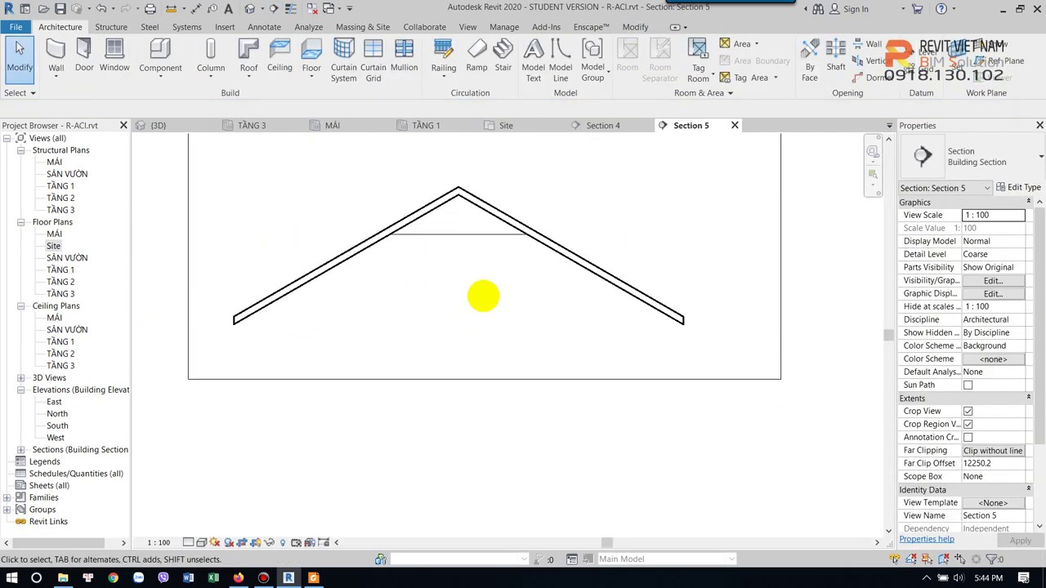
pyautogui.scroll(-1, 452, 323)
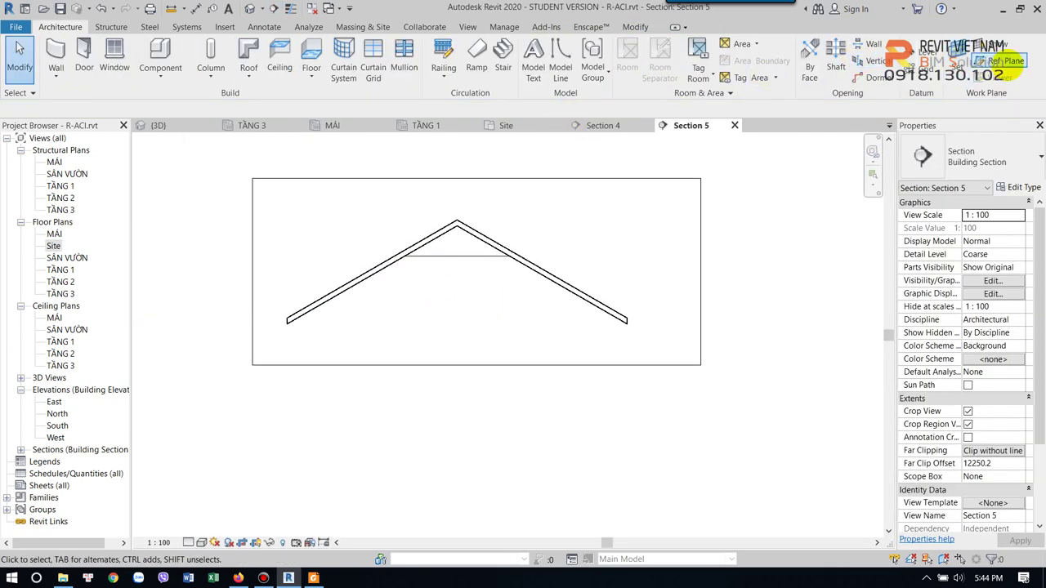
# Draw a reference plane along the roof's base
pyautogui.click(1001, 62)
pyautogui.click(287, 321)
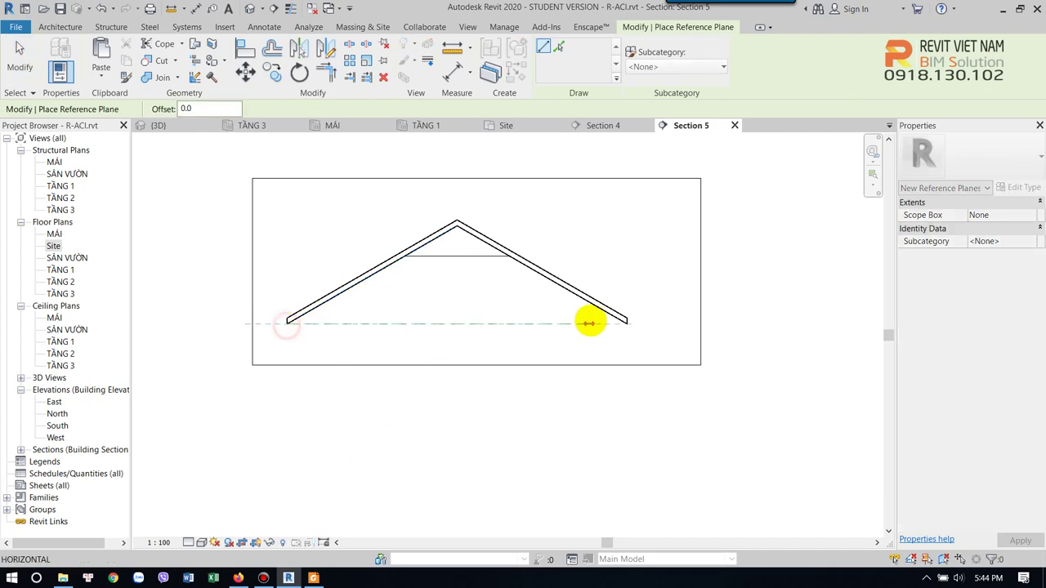
pyautogui.click(645, 323)
pyautogui.press('Escape')
pyautogui.press('Escape')
# Add a 2000 aligned dimension (DI) from the base plane to the tie line
pyautogui.press('d')
pyautogui.press('i')
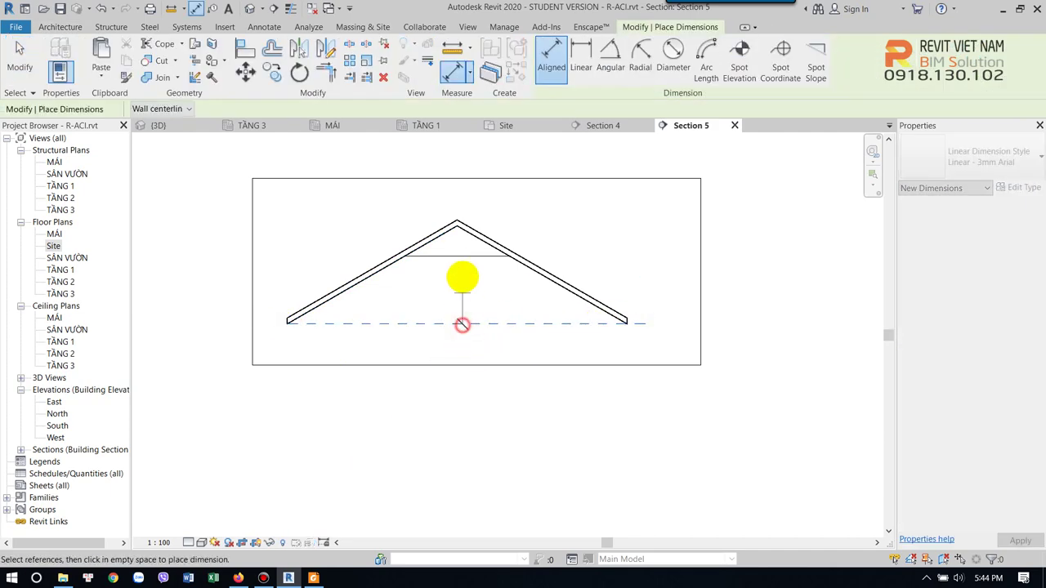
pyautogui.click(462, 257)
pyautogui.click(481, 292)
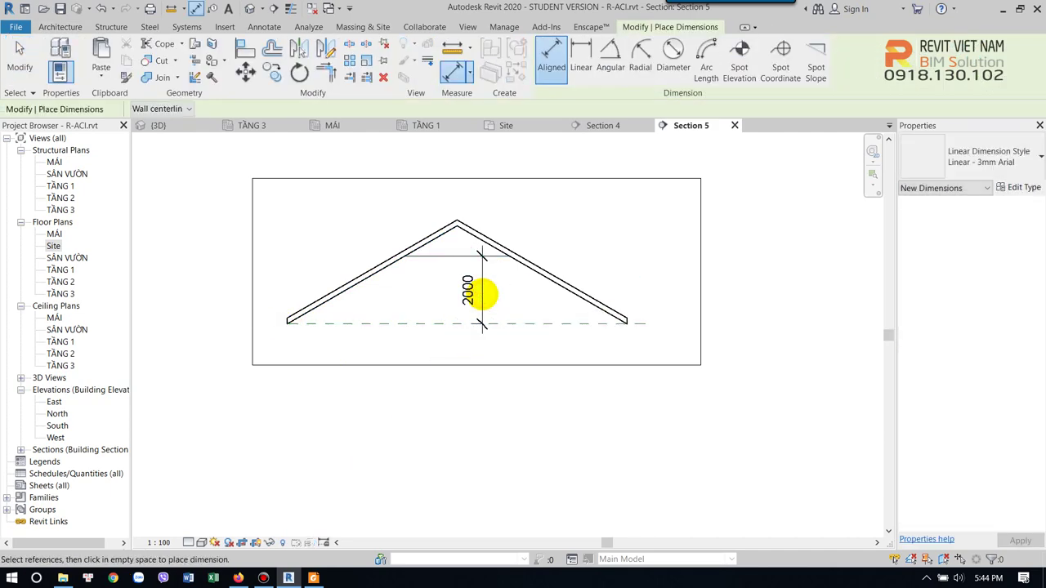
pyautogui.press('Escape')
pyautogui.press('Escape')
pyautogui.click(250, 8)
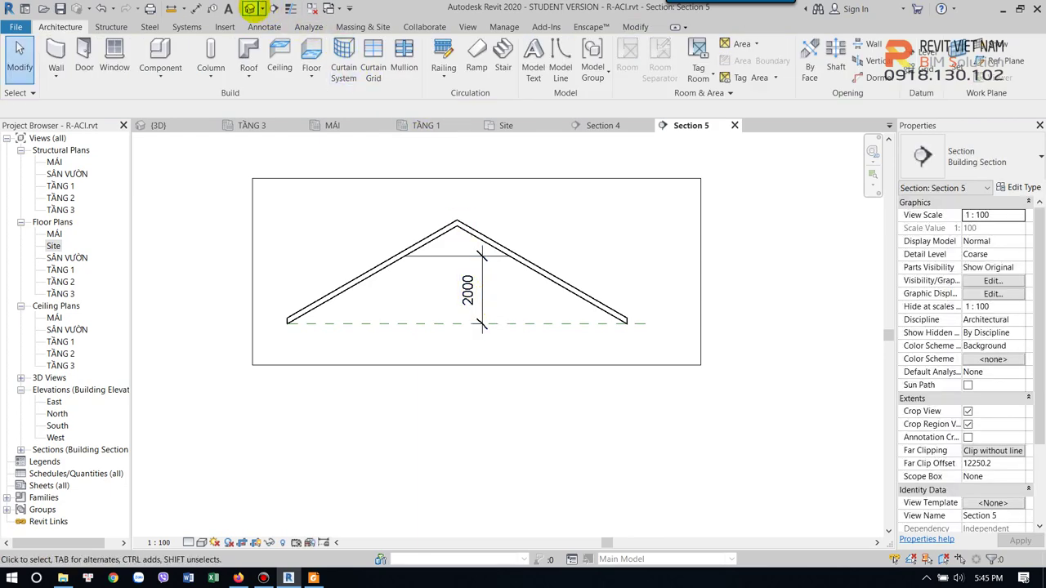
# Change the gable roof's slope to 45°, then settle on 35°
pyautogui.click(424, 388)
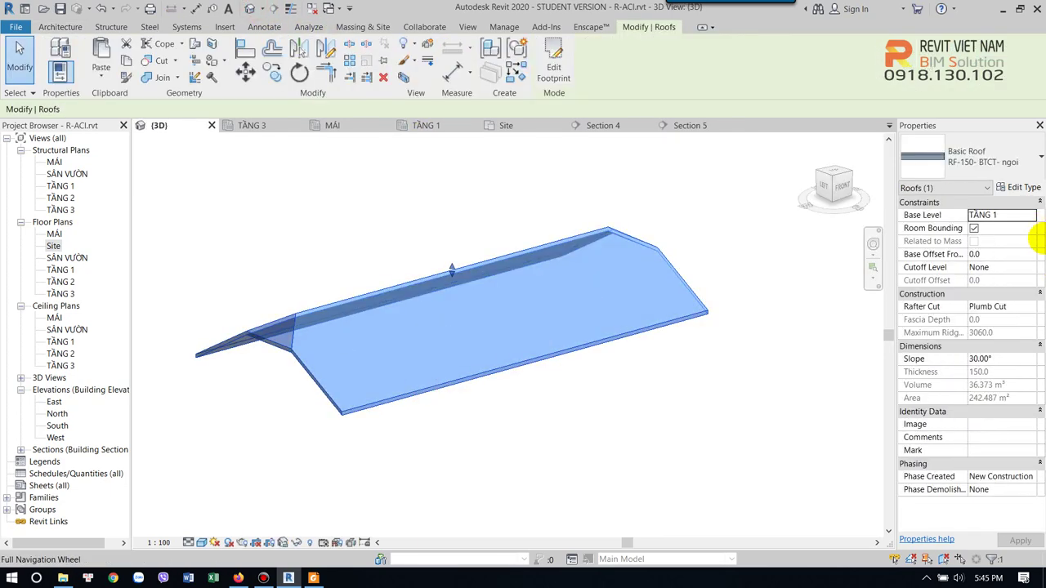
pyautogui.click(996, 359)
pyautogui.write('45')
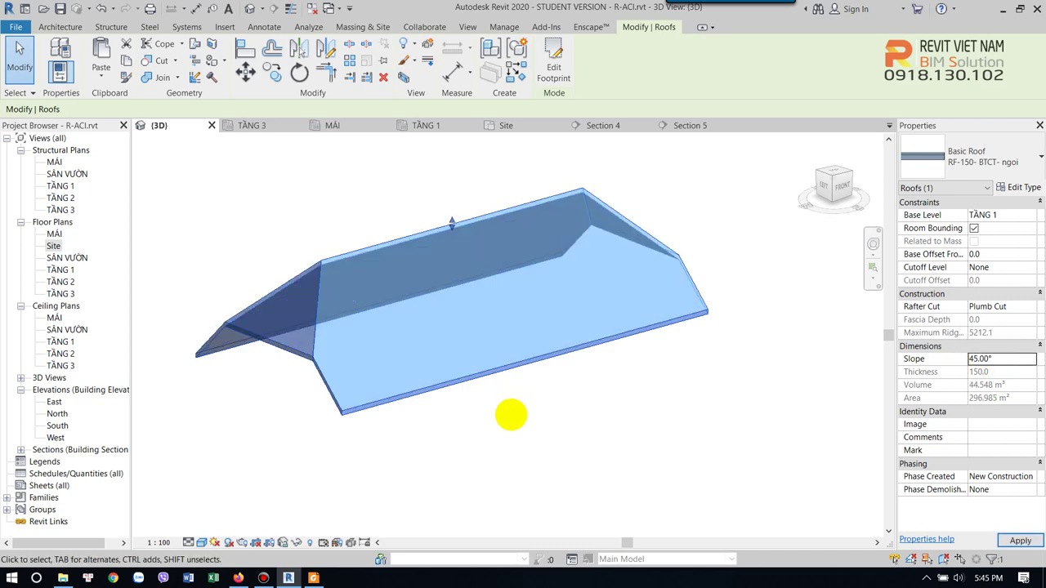
pyautogui.click(513, 423)
pyautogui.click(438, 385)
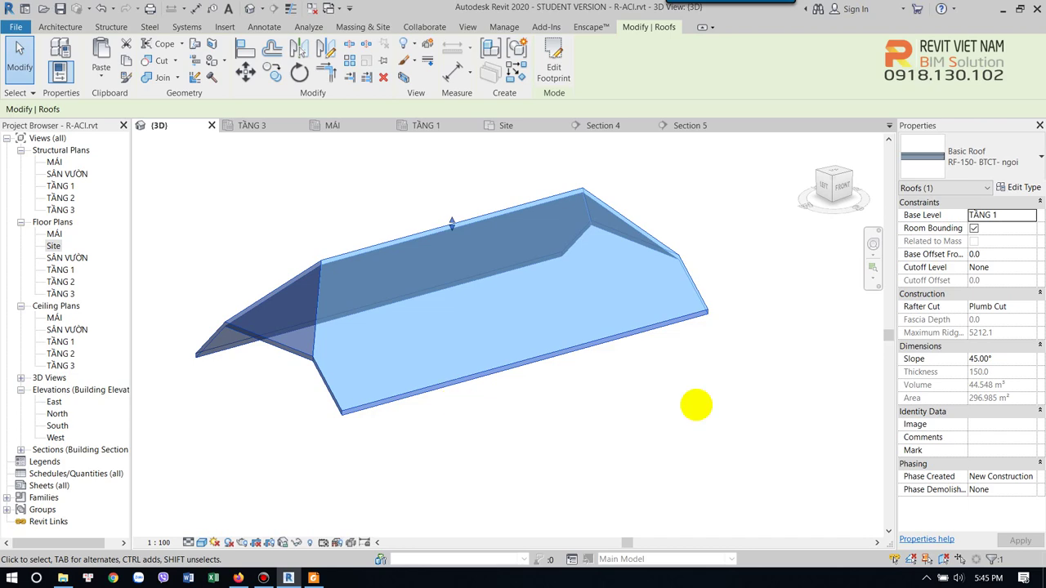
pyautogui.doubleClick(1001, 358)
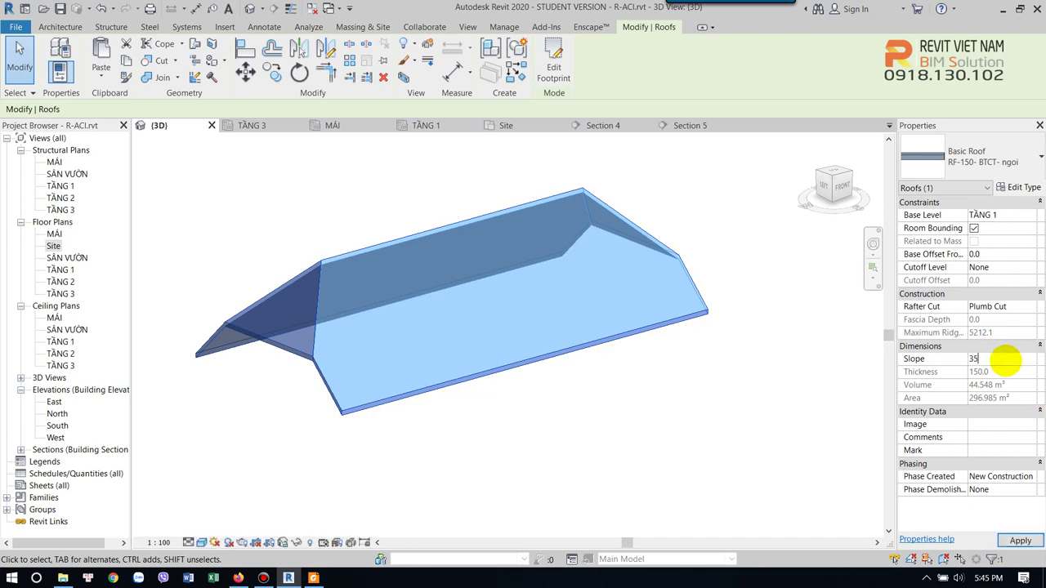
pyautogui.click(658, 427)
# Inspect the 35° roof's clipped hip ends in 3D, then return to the Site plan
pyautogui.moveTo(623, 420)
pyautogui.keyDown('shift'); pyautogui.mouseDown(button='middle')
pyautogui.moveTo(514, 444)
pyautogui.moveTo(685, 340)
pyautogui.moveTo(672, 362)
pyautogui.moveTo(660, 357)
pyautogui.mouseUp(button='middle'); pyautogui.keyUp('shift')
pyautogui.scroll(3, 685, 340)
pyautogui.click(648, 357)
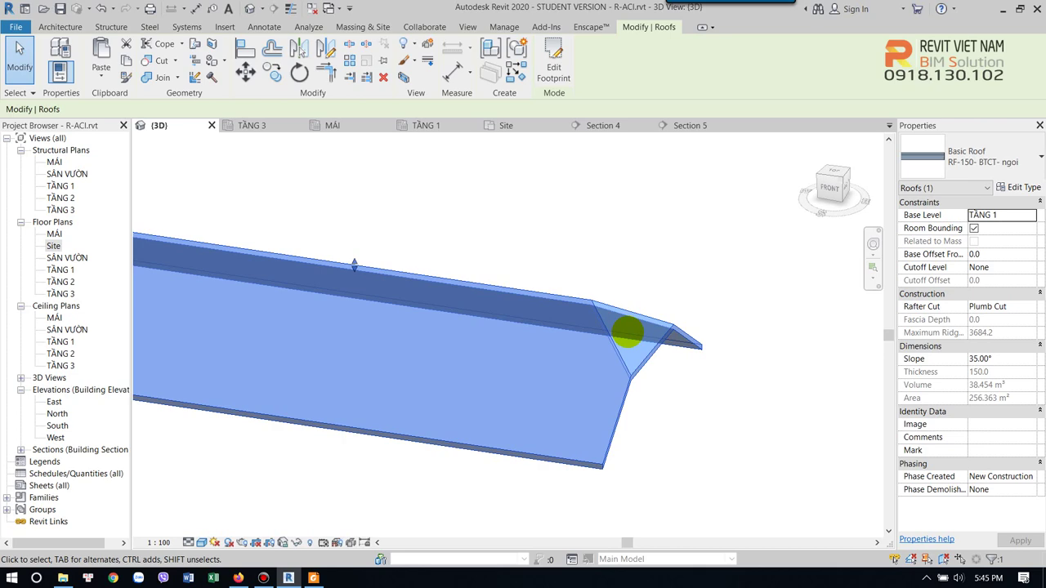
pyautogui.keyDown('shift'); pyautogui.moveTo(628, 332); pyautogui.dragTo(602, 351, button='middle'); pyautogui.keyUp('shift')
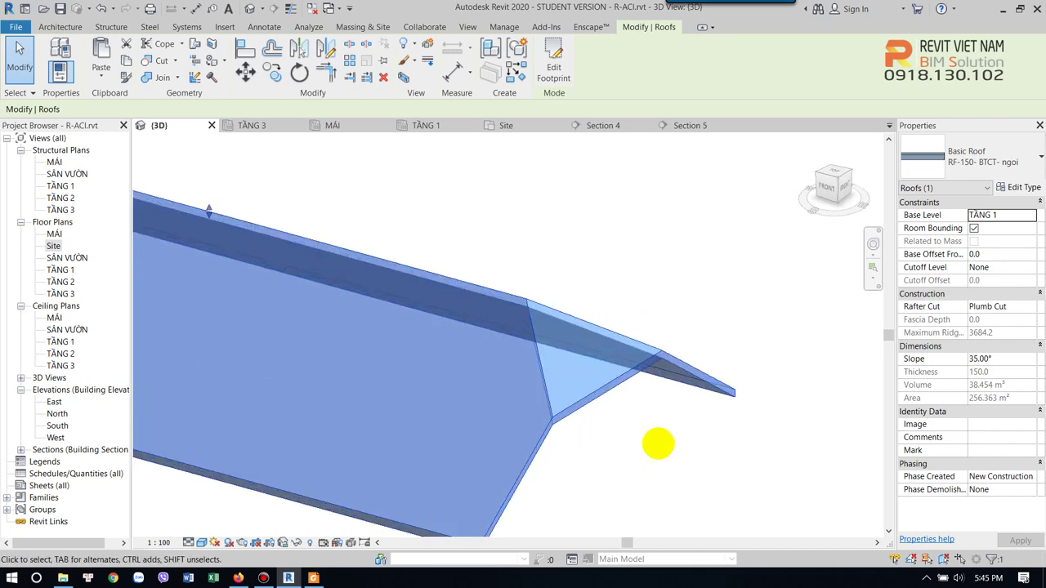
pyautogui.click(660, 438)
pyautogui.moveTo(649, 401)
pyautogui.keyDown('shift'); pyautogui.mouseDown(button='middle')
pyautogui.moveTo(586, 352)
pyautogui.moveTo(584, 401)
pyautogui.mouseUp(button='middle'); pyautogui.keyUp('shift')
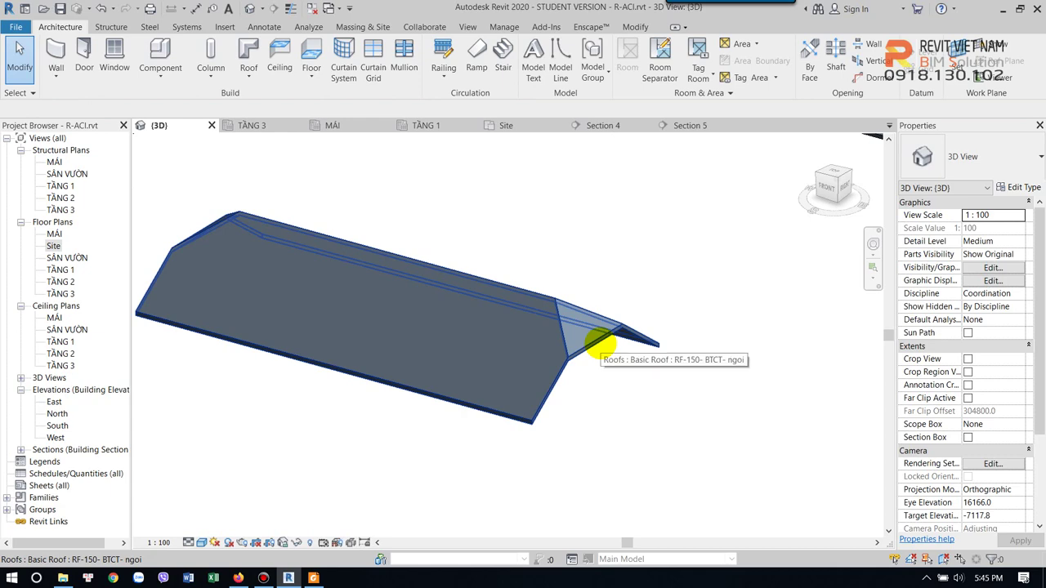
pyautogui.keyDown('shift'); pyautogui.moveTo(602, 346); pyautogui.dragTo(649, 362, button='middle'); pyautogui.keyUp('shift')
pyautogui.scroll(-3, 649, 362)
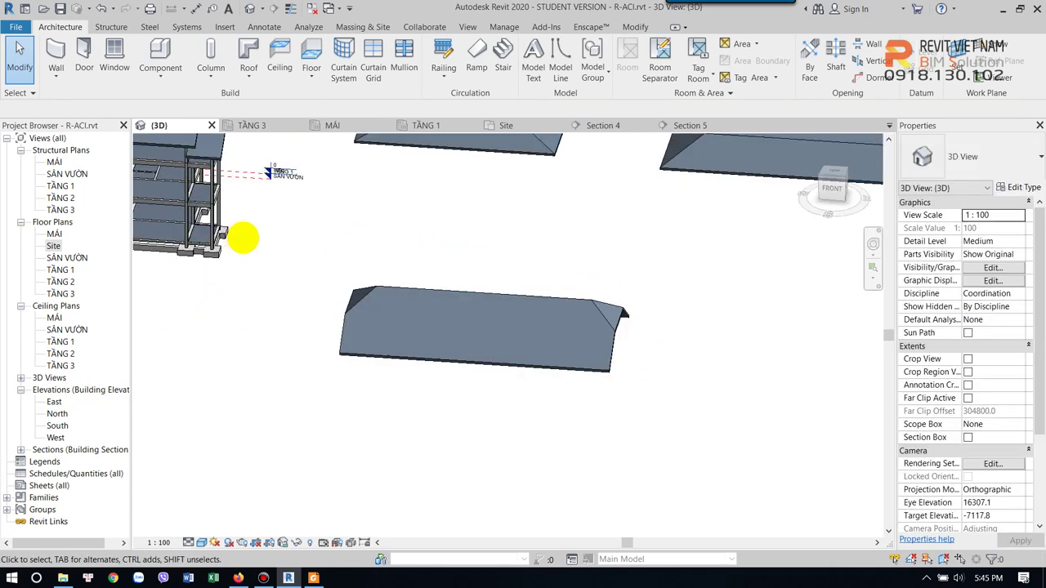
pyautogui.doubleClick(53, 245)
# Create a similar roof with a six-sided circumscribed polygon footprint
pyautogui.scroll(2, 630, 226)
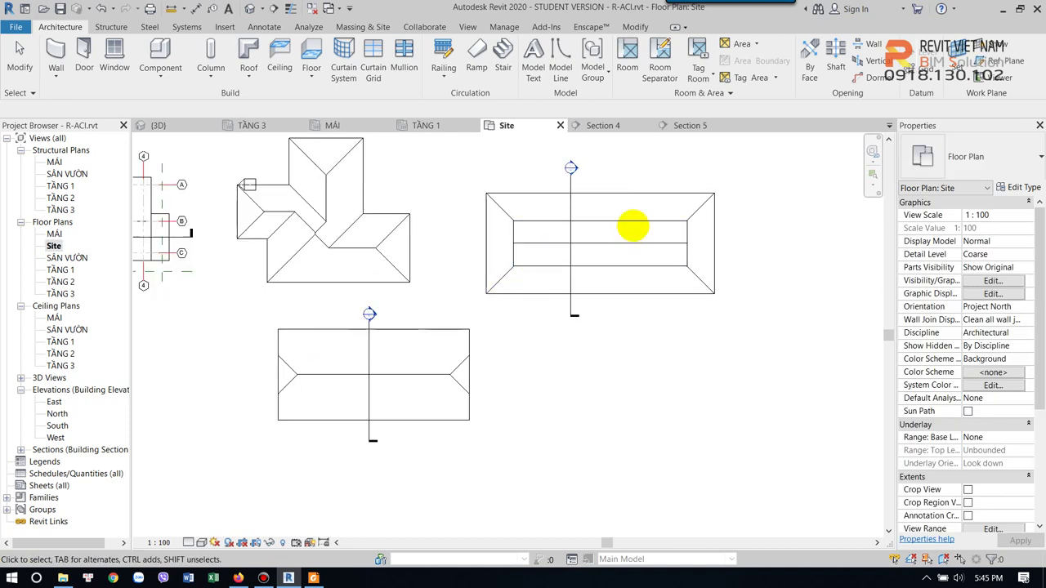
pyautogui.click(668, 198)
pyautogui.click(501, 77)
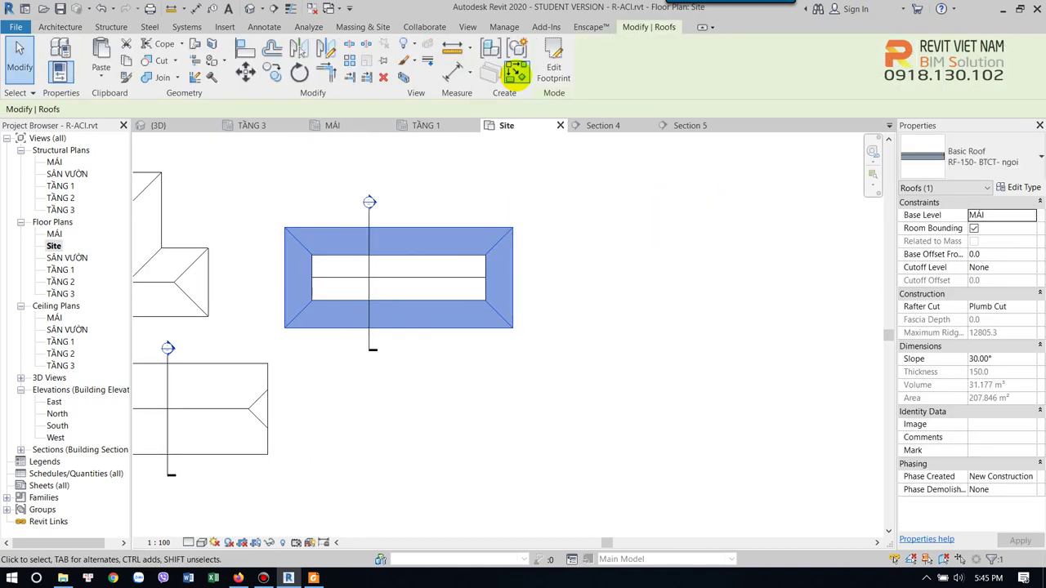
pyautogui.scroll(2, 643, 287)
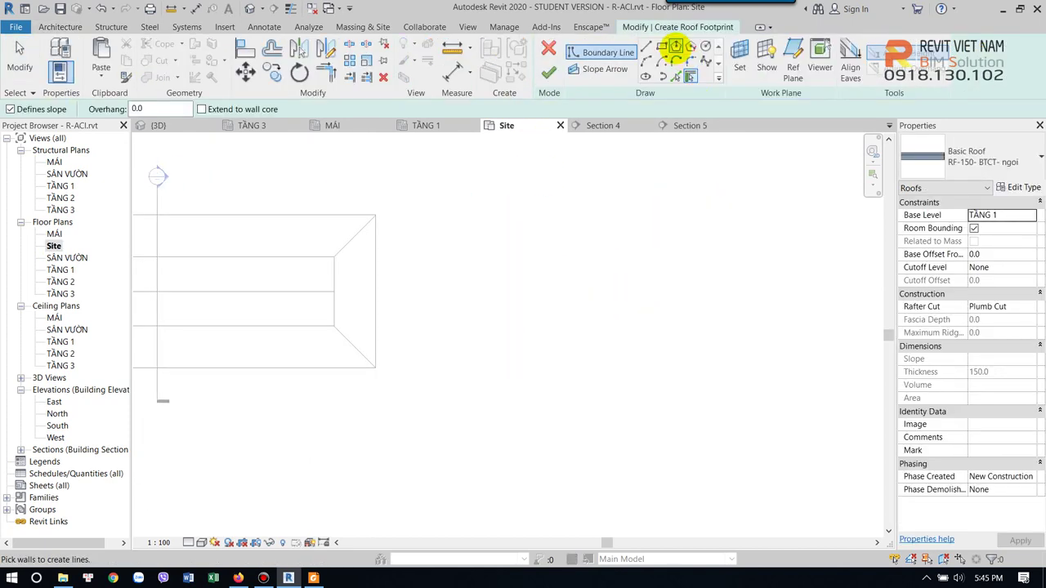
pyautogui.click(675, 47)
pyautogui.click(551, 278)
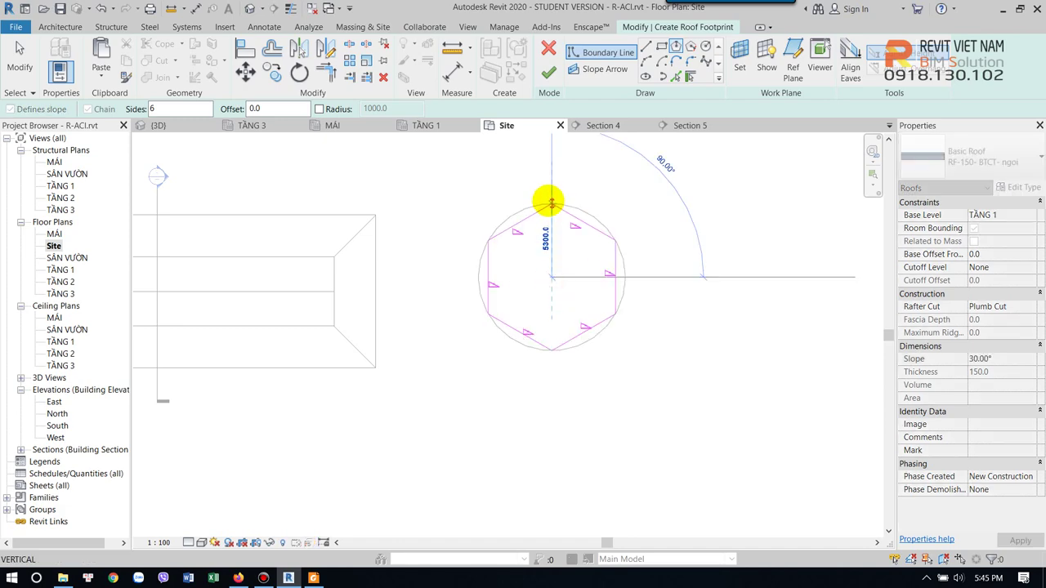
pyautogui.click(551, 201)
pyautogui.press('Escape')
pyautogui.press('Escape')
pyautogui.click(548, 72)
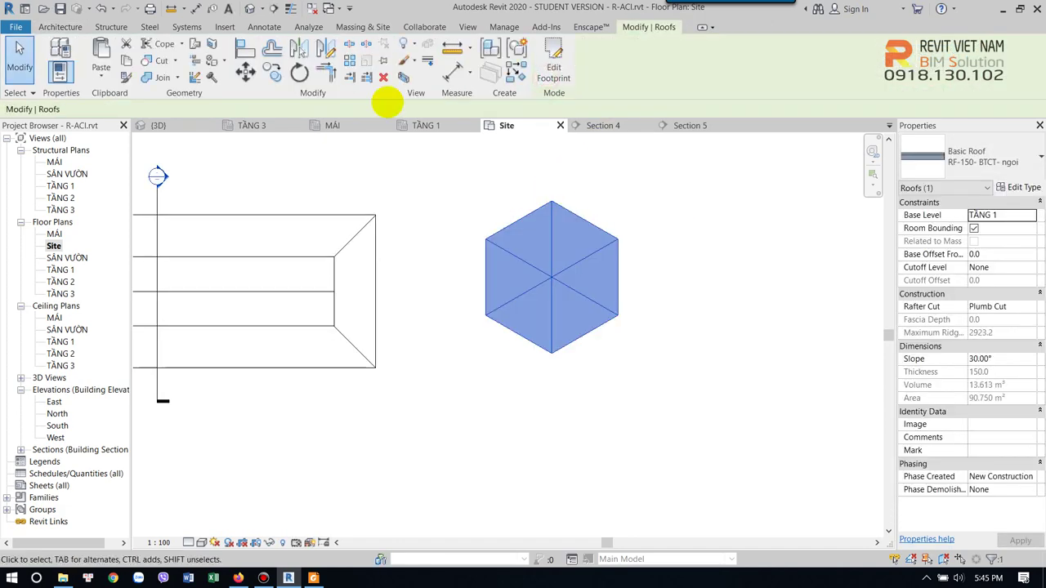
# View and select the new hexagonal pyramid roof in the default 3D view
pyautogui.click(272, 8)
pyautogui.moveTo(672, 240)
pyautogui.keyDown('shift'); pyautogui.mouseDown(button='middle')
pyautogui.moveTo(229, 397)
pyautogui.moveTo(588, 475)
pyautogui.moveTo(630, 472)
pyautogui.moveTo(613, 421)
pyautogui.mouseUp(button='middle'); pyautogui.keyUp('shift')
pyautogui.click(581, 458)
pyautogui.scroll(3, 581, 470)
# Turn off Defines Slope on three alternate hexagon edges, leaving three sloped faces
pyautogui.doubleClick(601, 382)
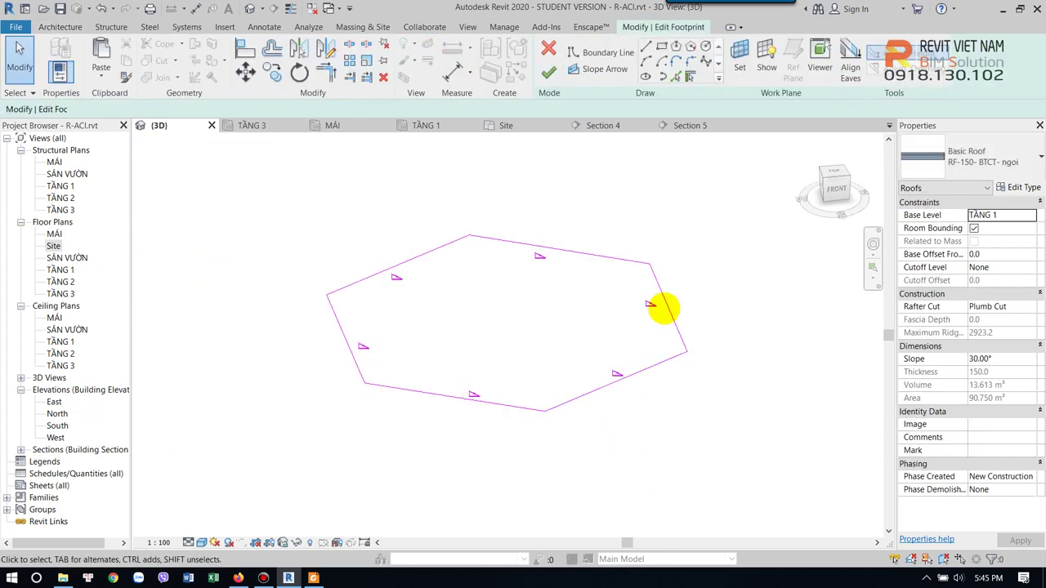
pyautogui.click(662, 306)
pyautogui.keyDown('ctrl'); pyautogui.click(406, 260); pyautogui.keyUp('ctrl')
pyautogui.keyDown('ctrl'); pyautogui.click(450, 395); pyautogui.keyUp('ctrl')
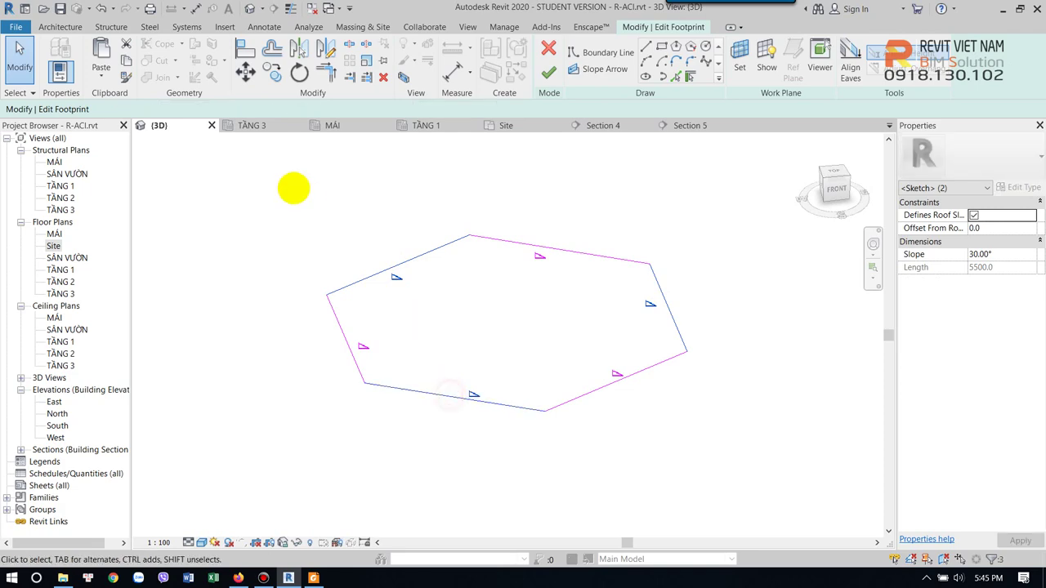
pyautogui.click(548, 72)
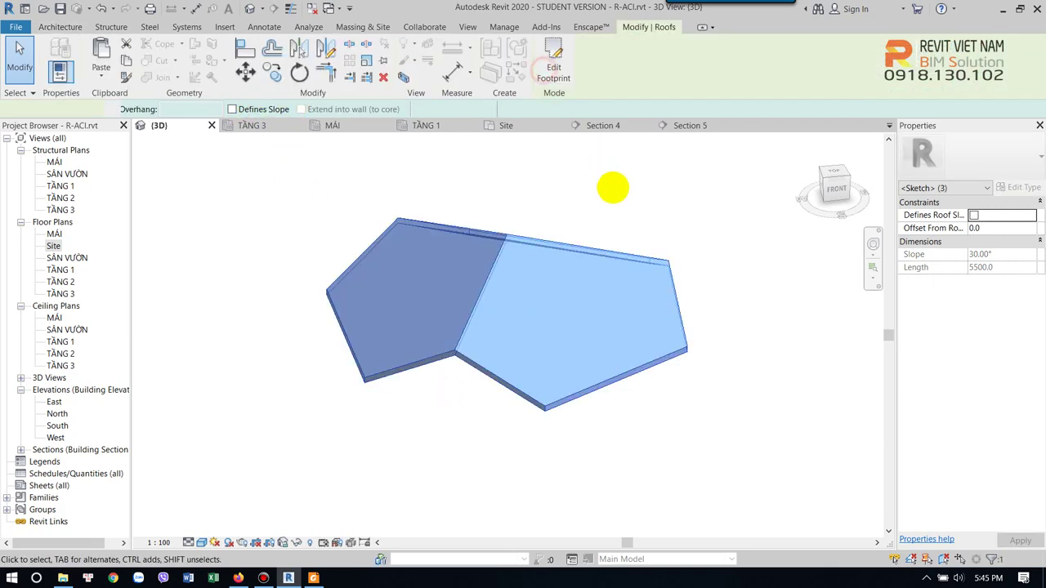
pyautogui.moveTo(591, 303)
pyautogui.keyDown('shift'); pyautogui.mouseDown(button='middle')
pyautogui.moveTo(488, 345)
pyautogui.moveTo(514, 341)
pyautogui.mouseUp(button='middle'); pyautogui.keyUp('shift')
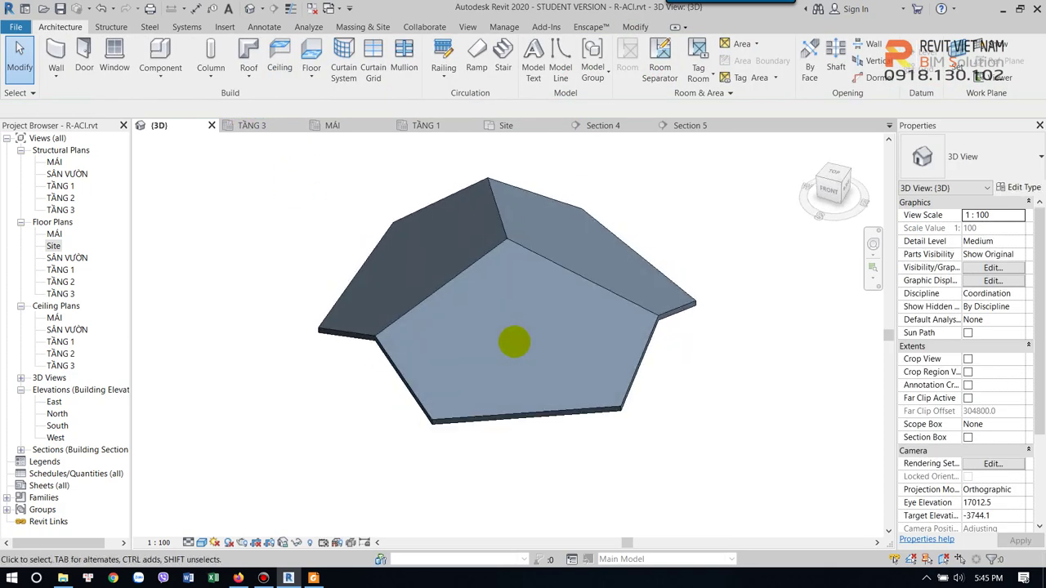
pyautogui.click(57, 246)
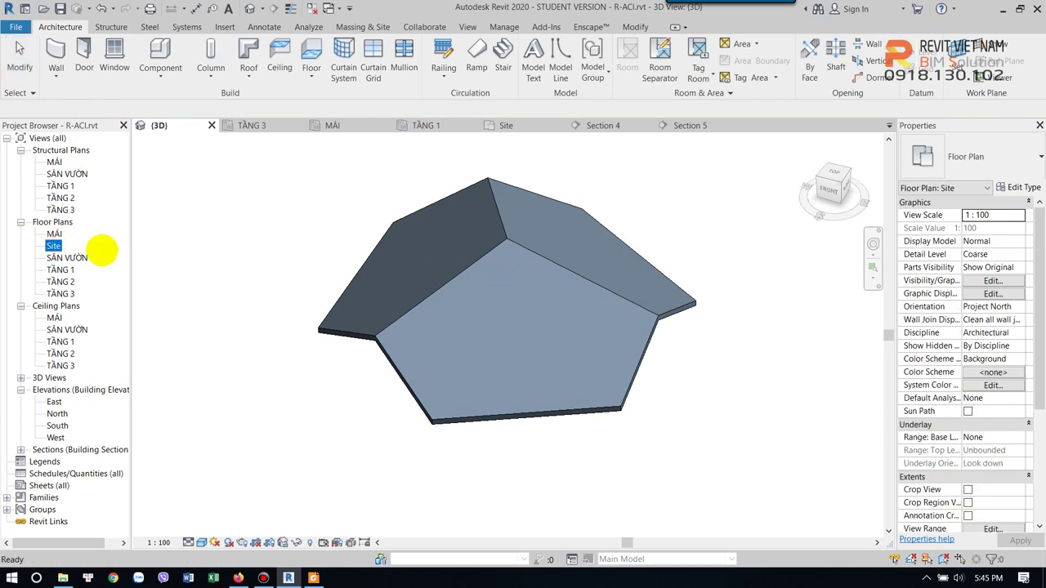
# On the Site plan, mirror the hexagonal roof twice to add two adjoining hexagon copies
pyautogui.doubleClick(54, 245)
pyautogui.click(630, 245)
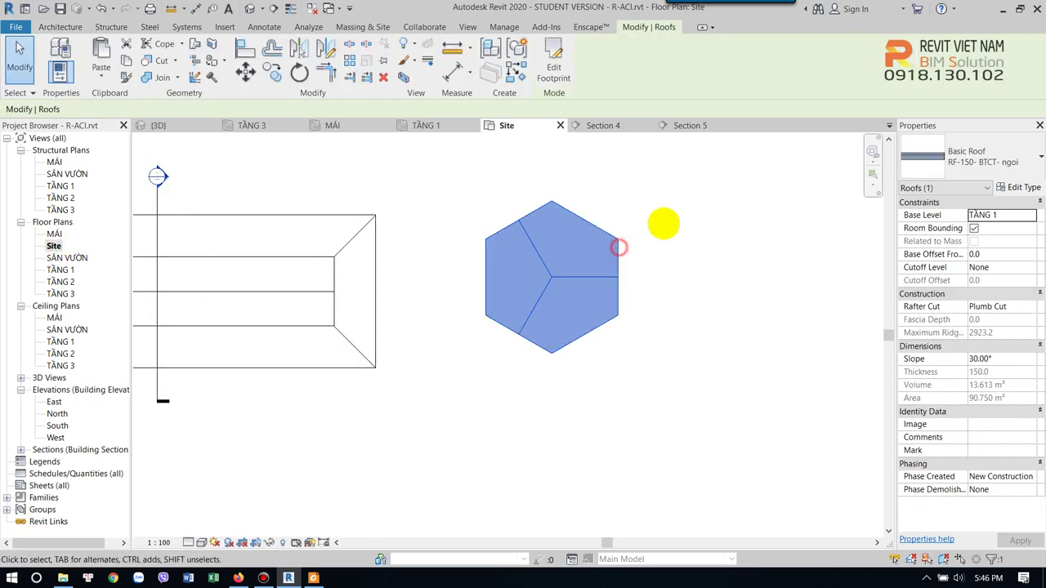
pyautogui.moveTo(662, 222); pyautogui.dragTo(616, 257, button='middle')
pyautogui.press('m')
pyautogui.press('m')
pyautogui.click(554, 260)
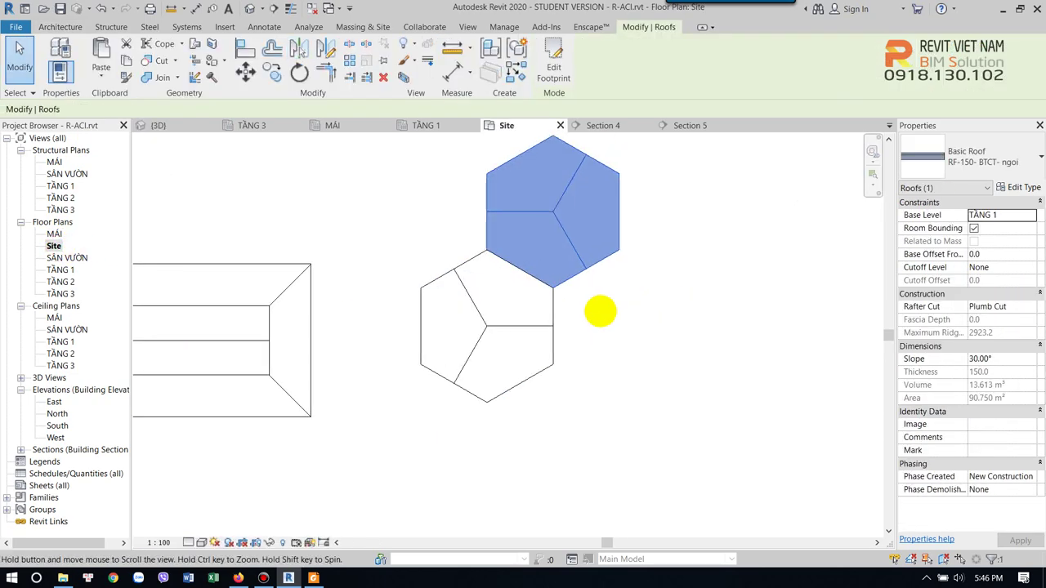
pyautogui.moveTo(600, 308)
pyautogui.mouseDown(button='middle')
pyautogui.moveTo(580, 280)
pyautogui.moveTo(577, 299)
pyautogui.mouseUp(button='middle')
pyautogui.press('m')
pyautogui.press('m')
pyautogui.click(599, 273)
pyautogui.press('Escape')
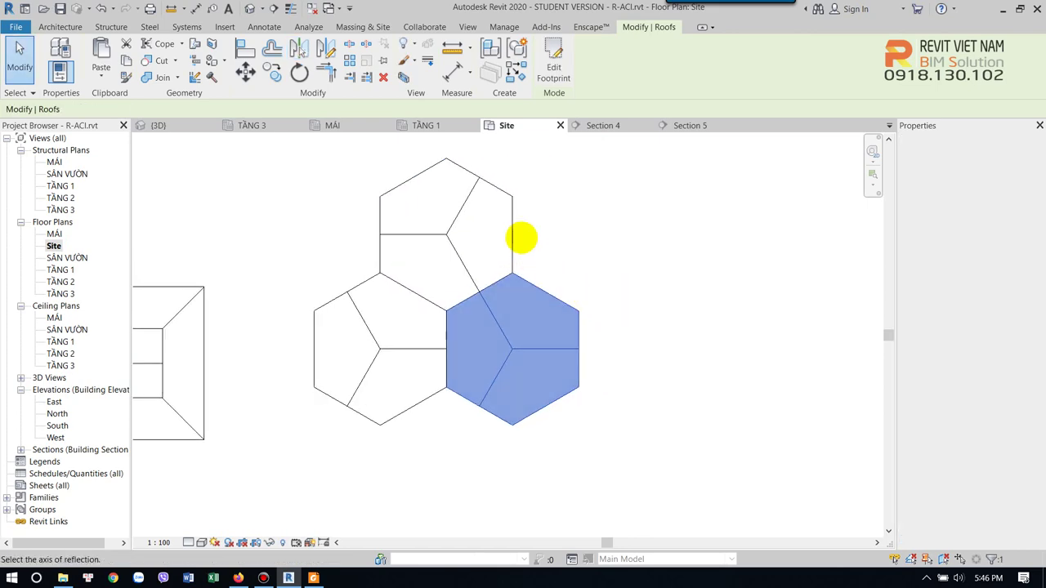
# Mirror the top hexagon roof about its right and upper-left edges to grow the cluster
pyautogui.click(567, 283)
pyautogui.click(626, 277)
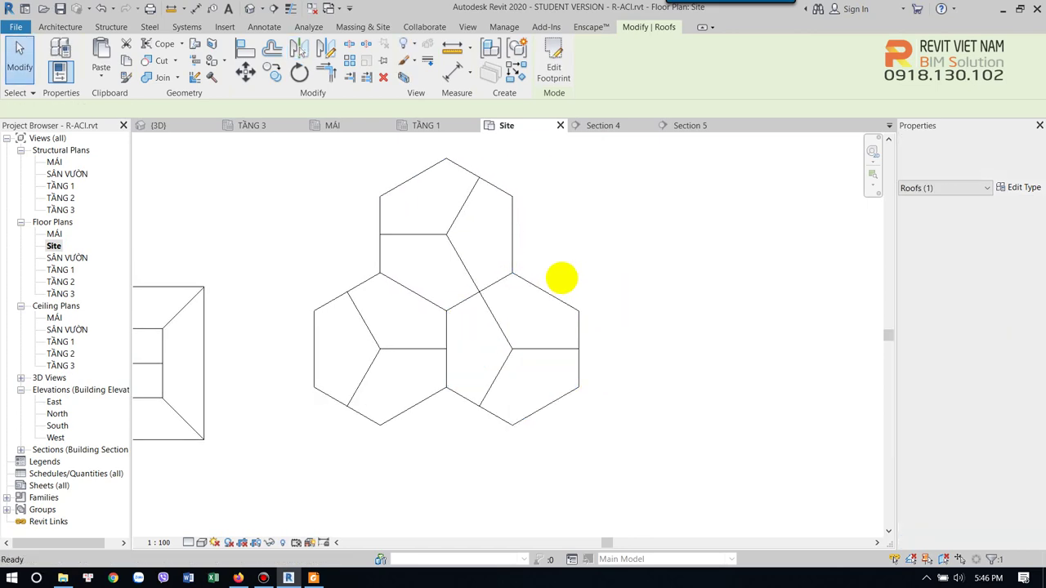
pyautogui.click(509, 234)
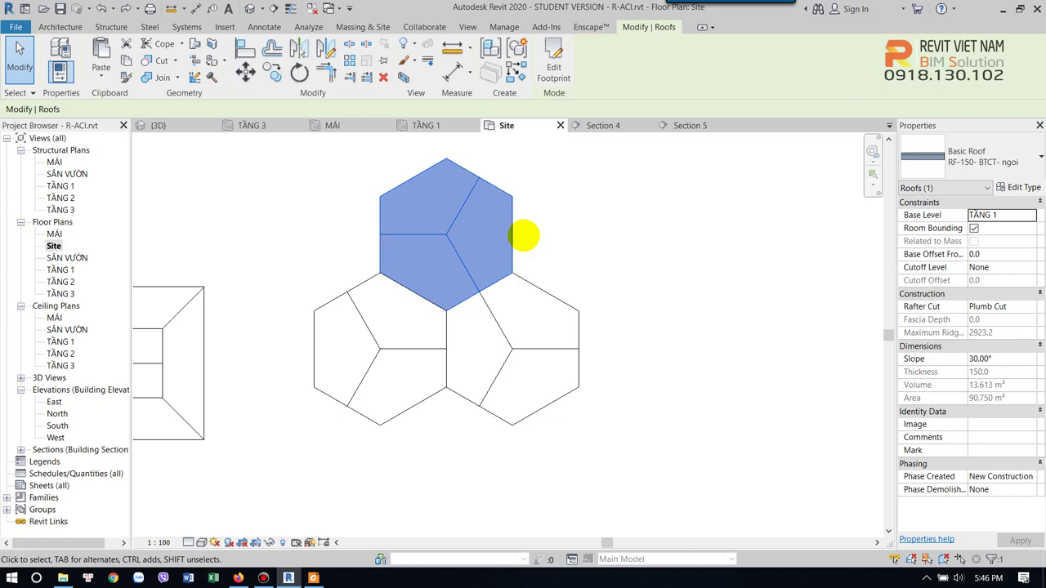
pyautogui.press('m')
pyautogui.press('m')
pyautogui.click(512, 219)
pyautogui.moveTo(664, 241); pyautogui.dragTo(624, 297, button='middle')
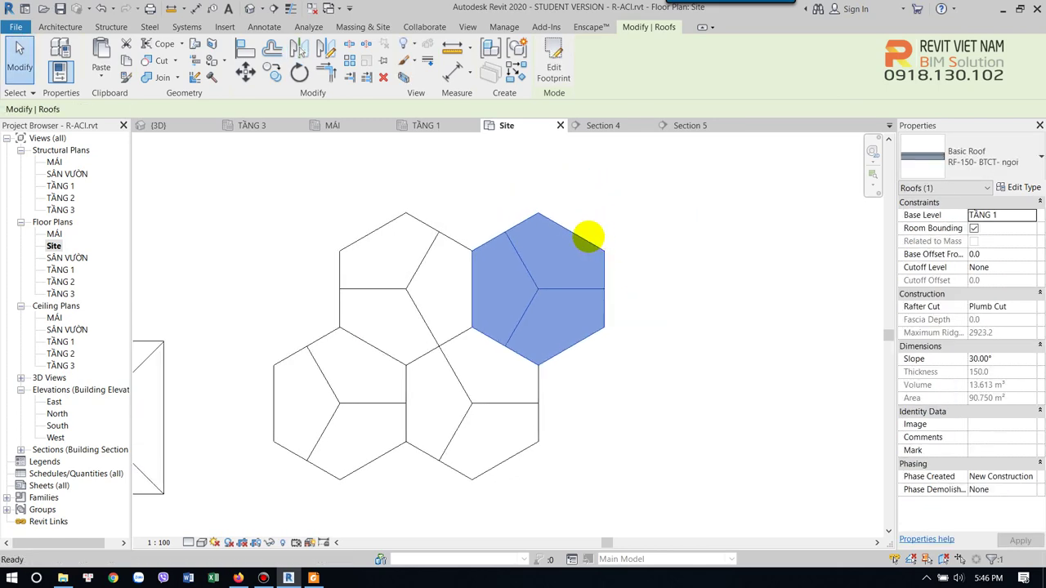
pyautogui.press('m')
pyautogui.press('m')
pyautogui.click(515, 228)
# Mirror the top roof across a lower edge, then undo the stray copy
pyautogui.press('m')
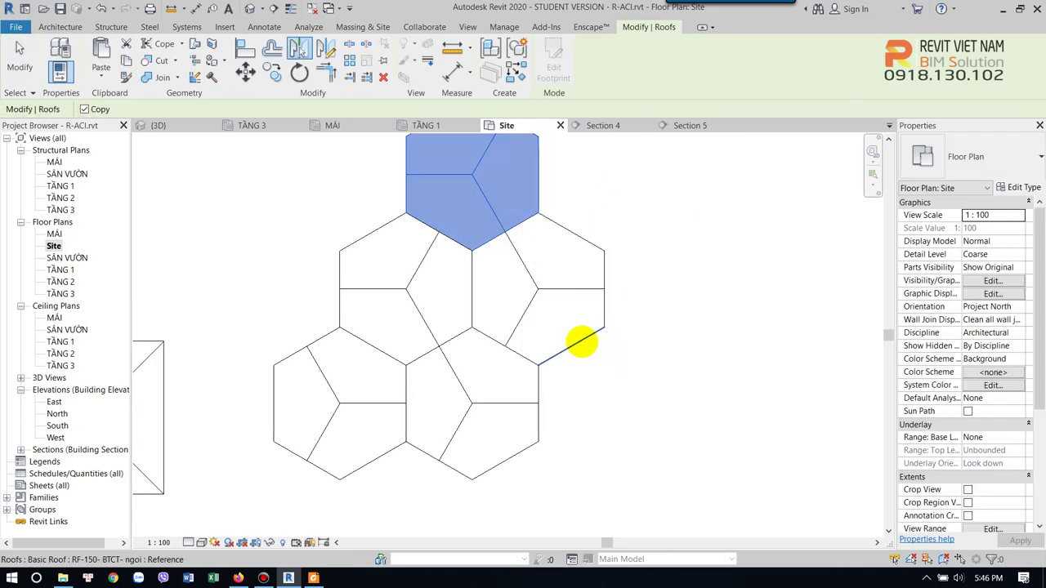
pyautogui.click(579, 343)
pyautogui.moveTo(600, 350); pyautogui.dragTo(588, 334, button='middle')
pyautogui.scroll(1, 589, 333)
pyautogui.hotkey('ctrl', 'z')
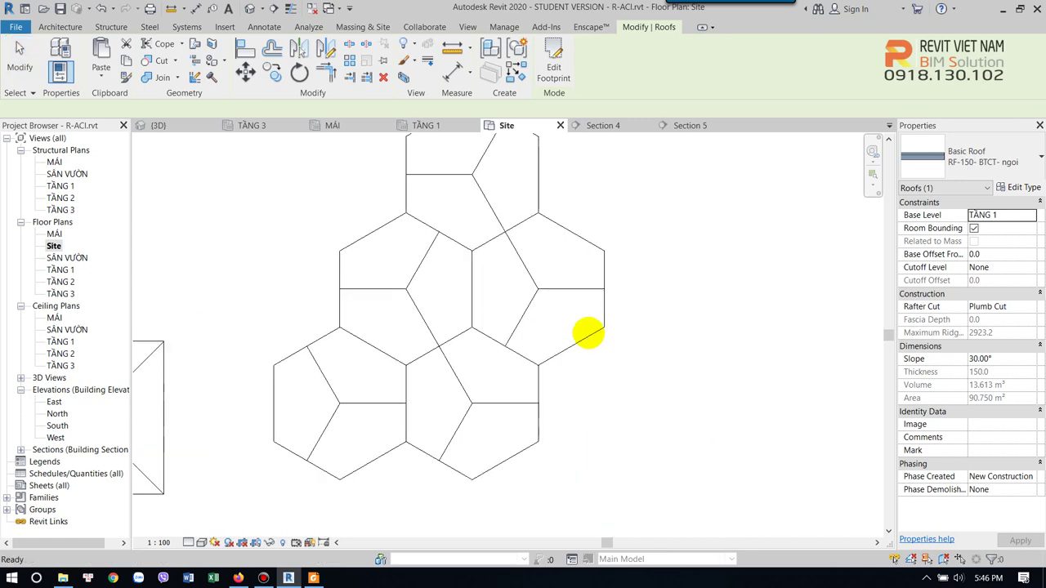
# Mirror the right-middle hexagon across its lower-right edge to complete the six-roof triangle
pyautogui.click(582, 347)
pyautogui.press('m')
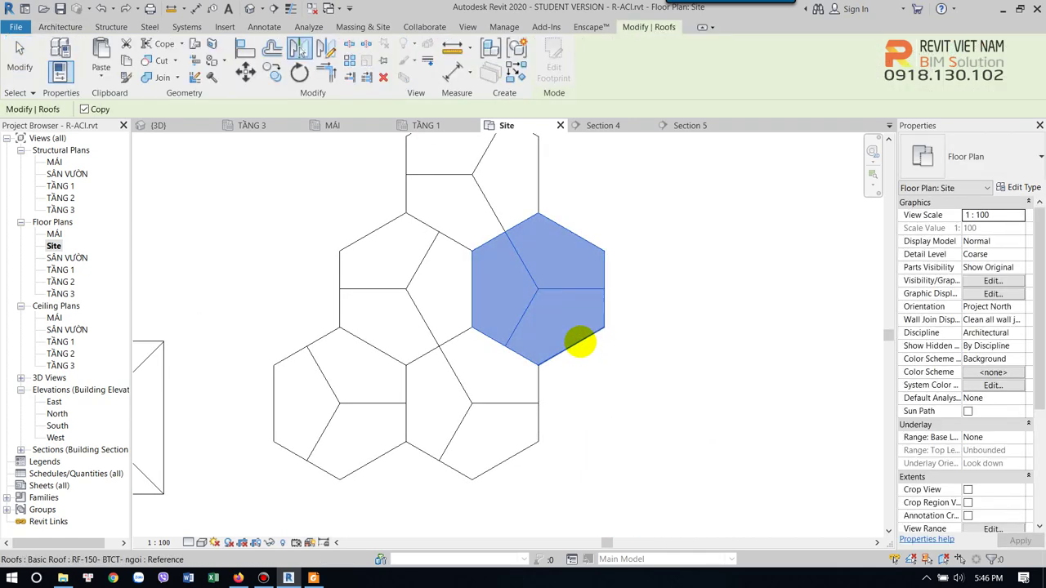
pyautogui.click(579, 343)
pyautogui.scroll(-2, 624, 297)
pyautogui.click(671, 280)
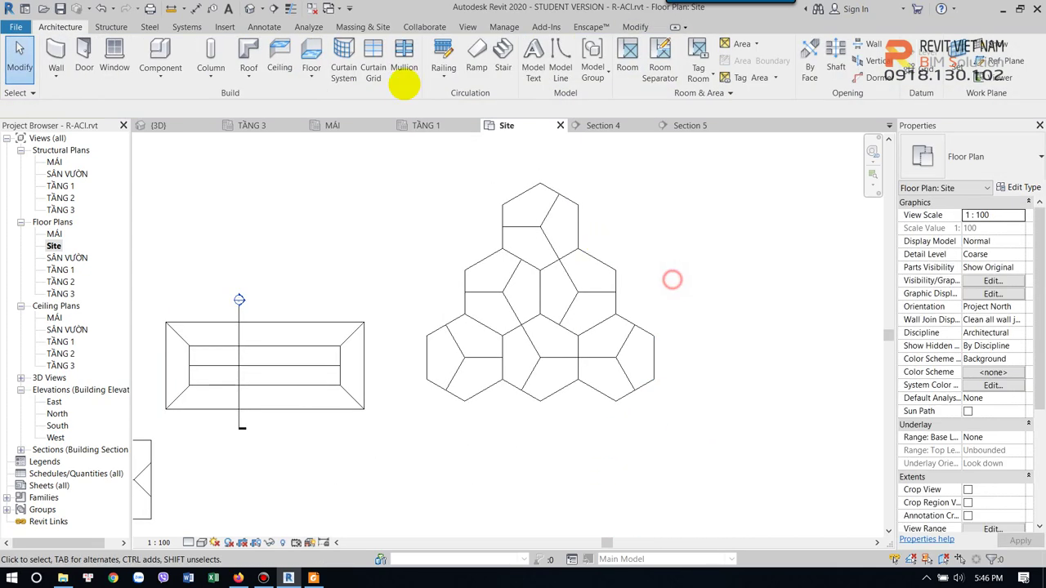
pyautogui.click(253, 8)
# Orbit the 3D view to inspect the hexagon cluster, then reframe the roofs on the Site plan
pyautogui.moveTo(649, 297)
pyautogui.keyDown('shift'); pyautogui.mouseDown(button='middle')
pyautogui.moveTo(518, 364)
pyautogui.moveTo(718, 302)
pyautogui.moveTo(782, 296)
pyautogui.moveTo(632, 310)
pyautogui.moveTo(550, 331)
pyautogui.moveTo(551, 305)
pyautogui.moveTo(553, 343)
pyautogui.moveTo(458, 362)
pyautogui.moveTo(509, 362)
pyautogui.moveTo(574, 332)
pyautogui.mouseUp(button='middle'); pyautogui.keyUp('shift')
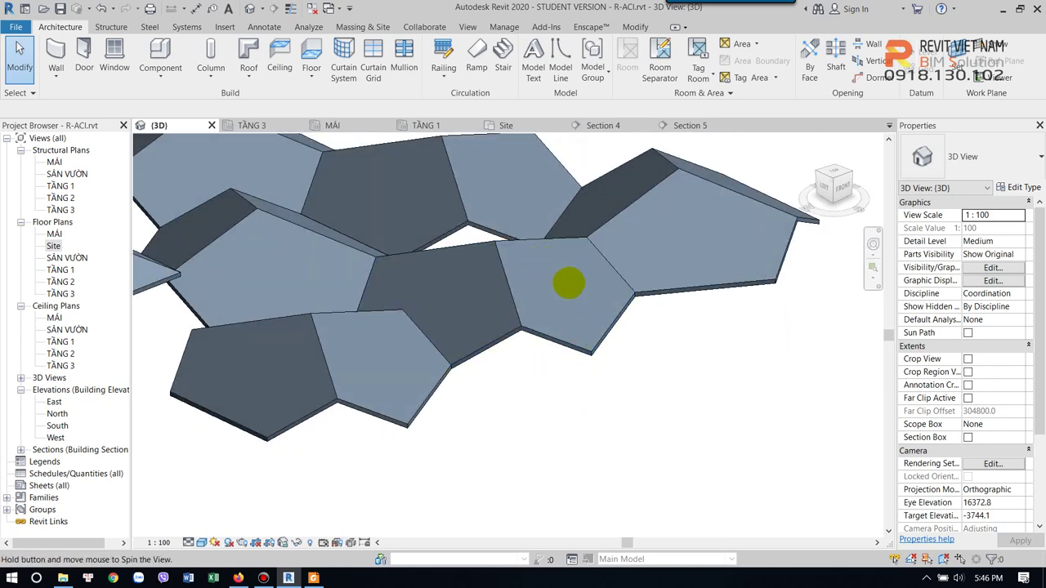
pyautogui.moveTo(567, 282)
pyautogui.keyDown('shift'); pyautogui.mouseDown(button='middle')
pyautogui.moveTo(553, 212)
pyautogui.moveTo(583, 292)
pyautogui.moveTo(569, 444)
pyautogui.moveTo(621, 359)
pyautogui.moveTo(616, 398)
pyautogui.mouseUp(button='middle'); pyautogui.keyUp('shift')
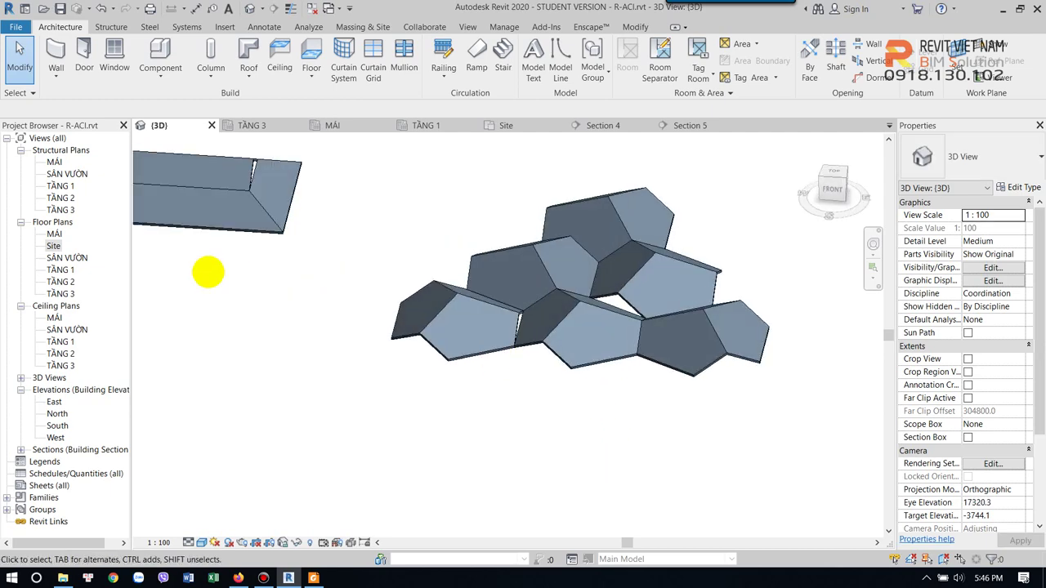
pyautogui.doubleClick(53, 245)
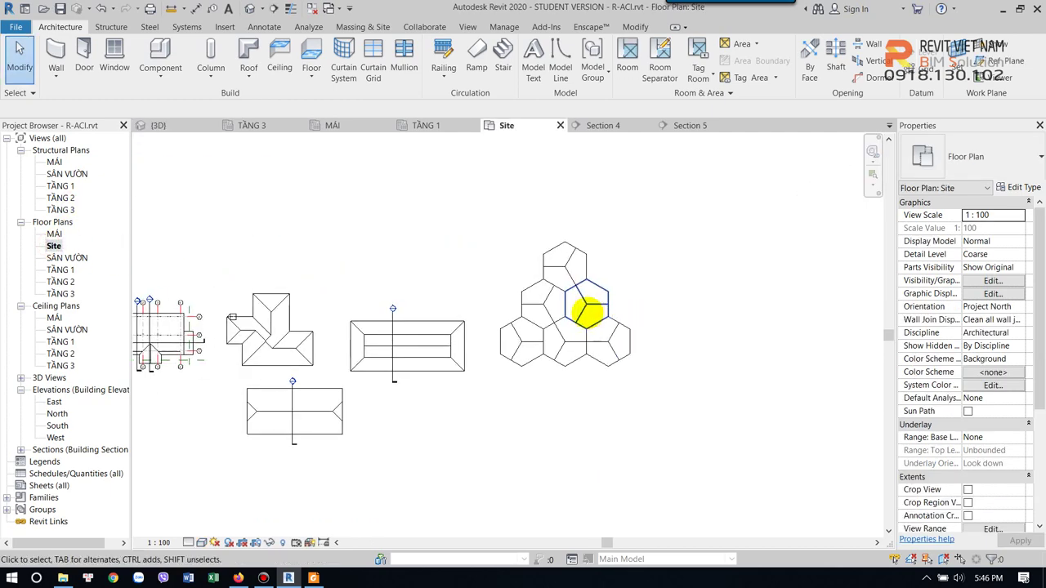
pyautogui.scroll(1, 592, 269)
pyautogui.click(597, 293)
pyautogui.scroll(-2, 612, 199)
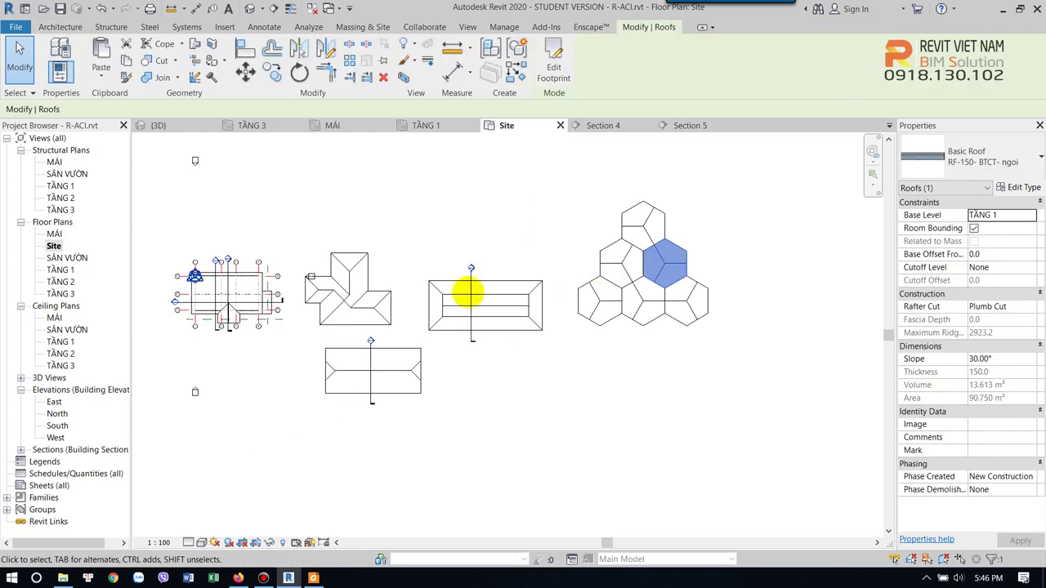
pyautogui.scroll(-1, 443, 237)
pyautogui.scroll(2, 490, 253)
pyautogui.moveTo(596, 280); pyautogui.dragTo(467, 299, button='middle')
pyautogui.scroll(2, 579, 252)
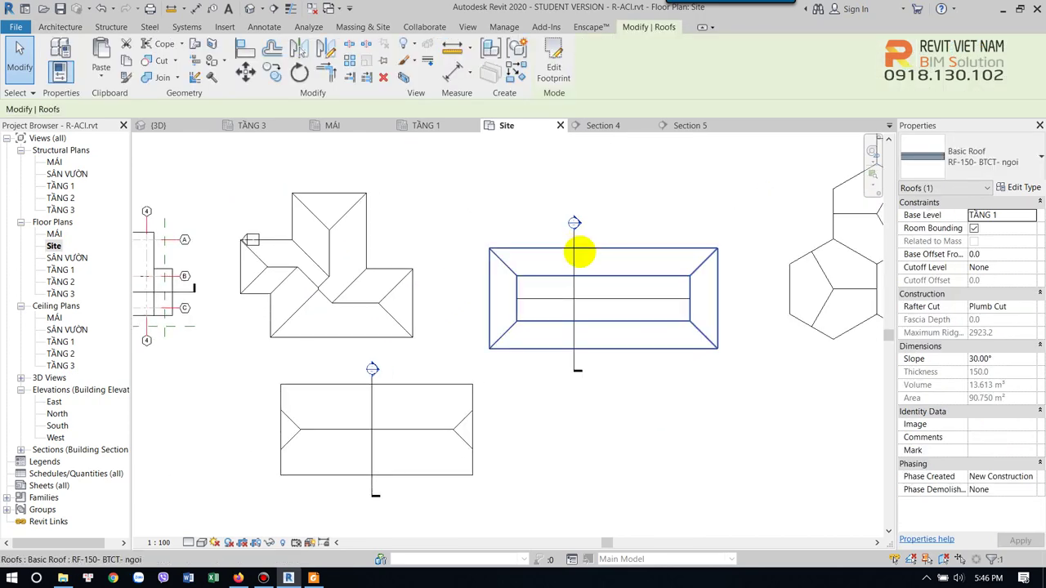
pyautogui.scroll(-3, 533, 290)
pyautogui.scroll(2, 661, 223)
pyautogui.click(645, 221)
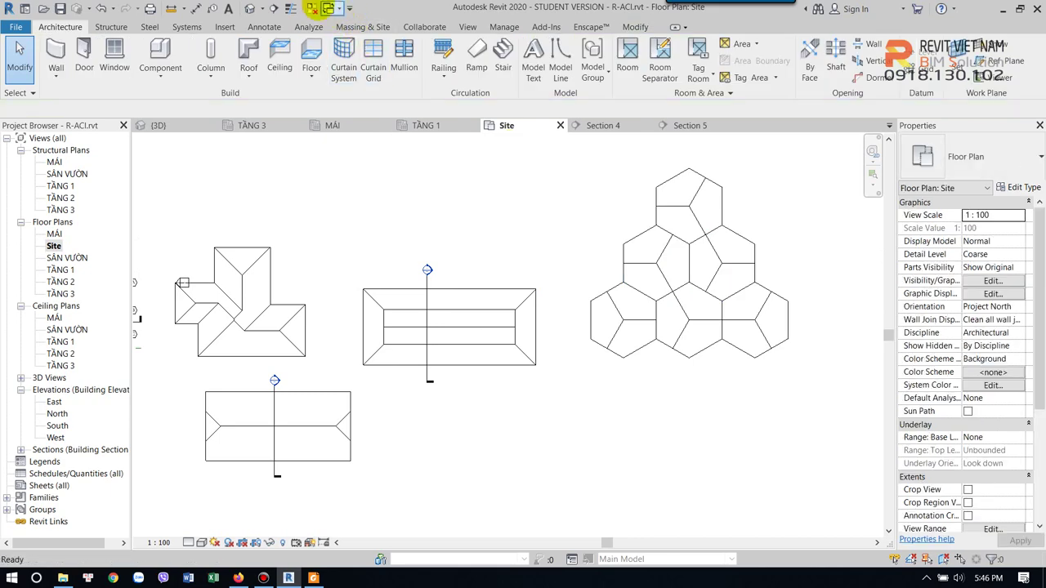
# Close all inactive views, orbit the default 3D view, and return to the Site plan
pyautogui.click(312, 9)
pyautogui.click(249, 8)
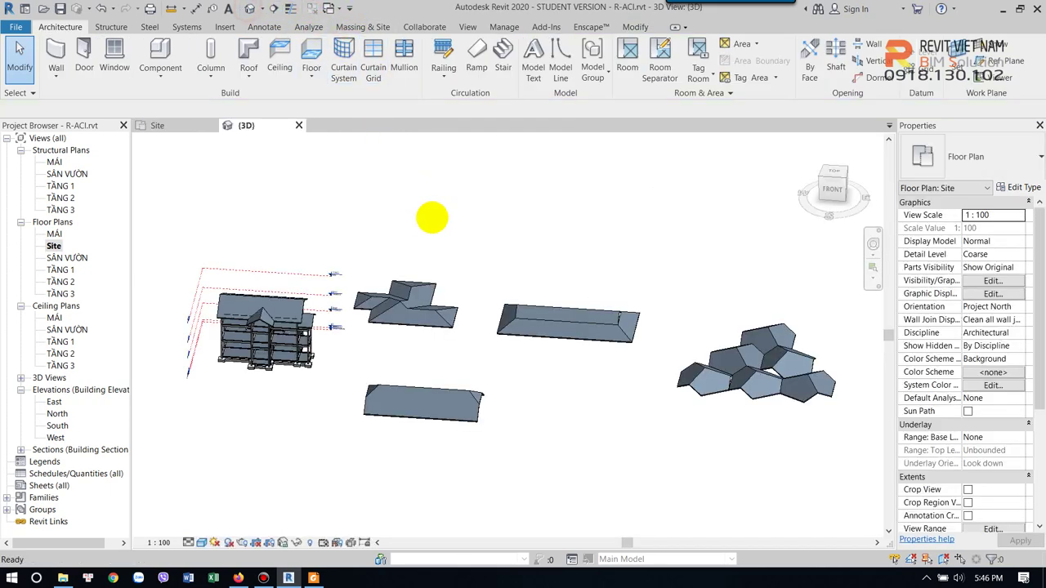
pyautogui.keyDown('shift'); pyautogui.moveTo(579, 355); pyautogui.dragTo(626, 354, button='middle'); pyautogui.keyUp('shift')
pyautogui.scroll(2, 553, 335)
pyautogui.moveTo(552, 335)
pyautogui.keyDown('shift'); pyautogui.mouseDown(button='middle')
pyautogui.moveTo(565, 381)
pyautogui.moveTo(564, 363)
pyautogui.mouseUp(button='middle'); pyautogui.keyUp('shift')
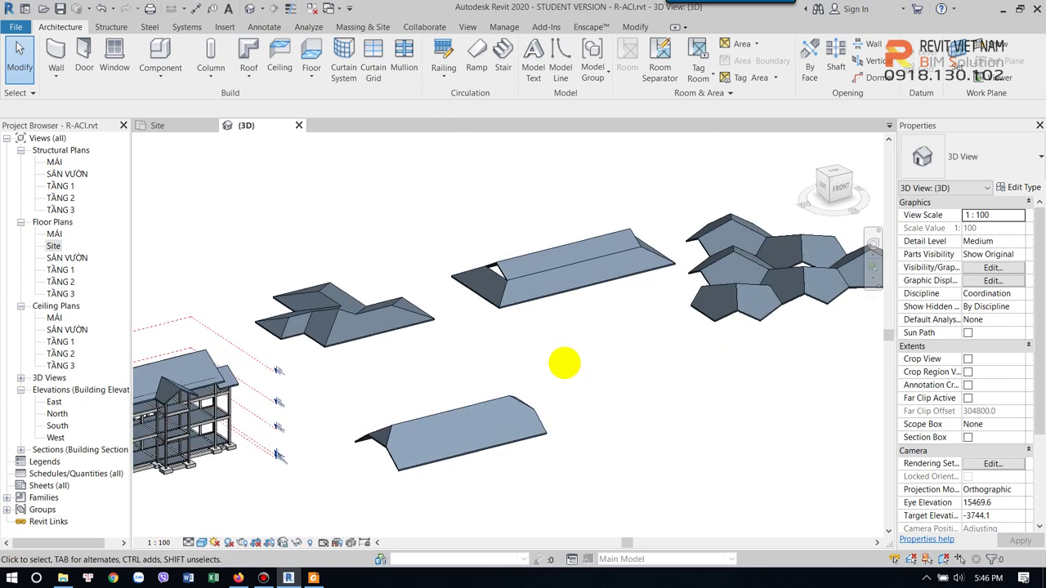
pyautogui.keyDown('shift'); pyautogui.moveTo(565, 363); pyautogui.dragTo(375, 413, button='middle'); pyautogui.keyUp('shift')
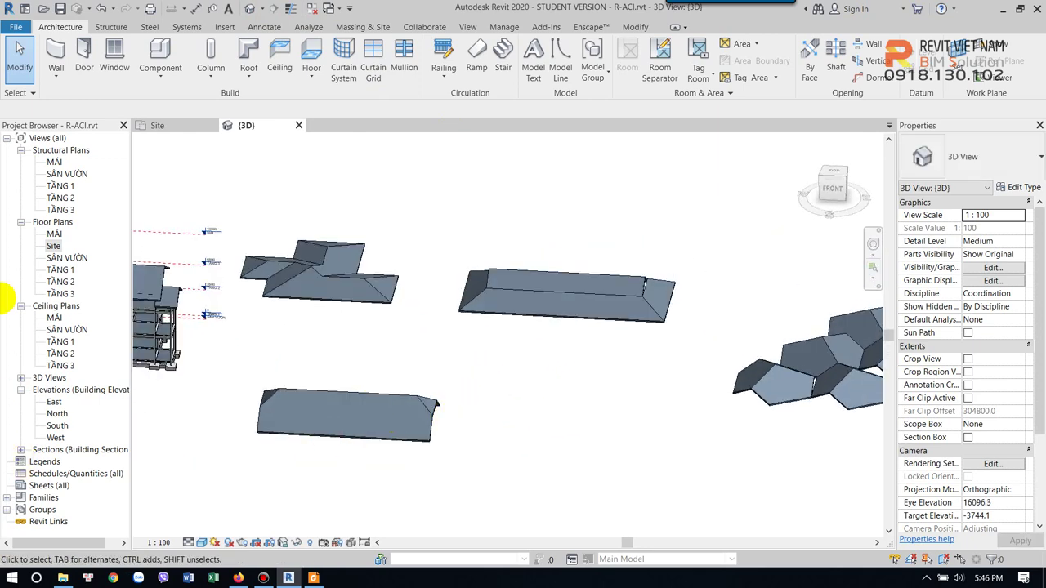
pyautogui.doubleClick(53, 245)
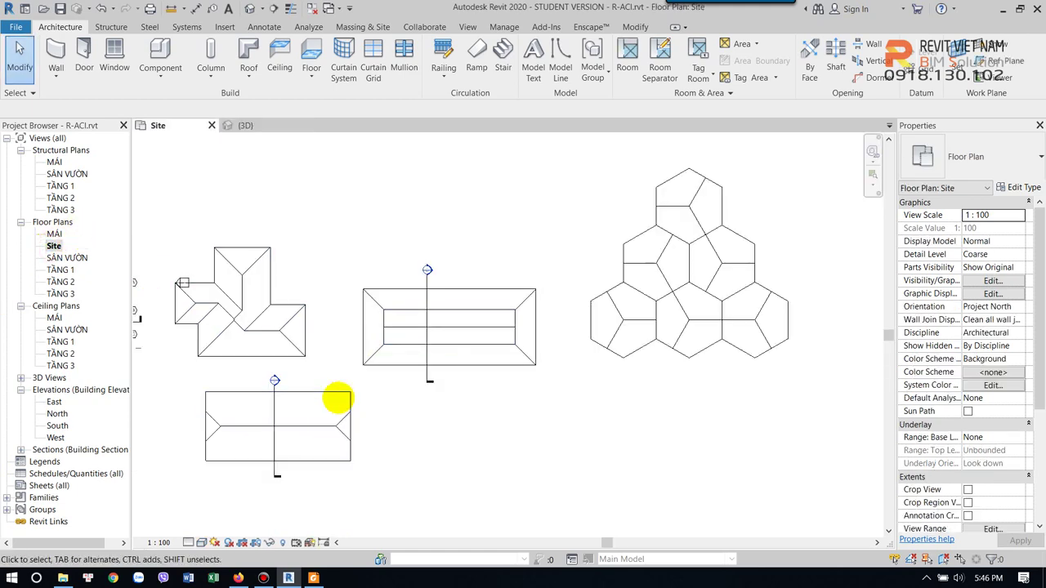
# Create a rectangular gable roof below the lower hip roof with non-sloping top and bottom edges
pyautogui.click(339, 397)
pyautogui.moveTo(339, 397); pyautogui.dragTo(410, 232, button='middle')
pyautogui.click(520, 65)
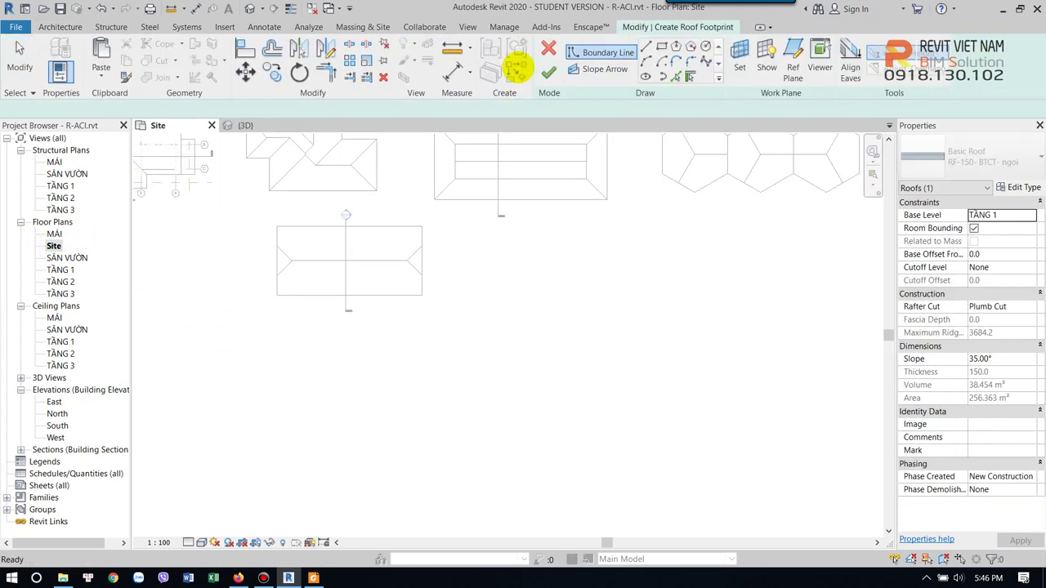
pyautogui.click(662, 47)
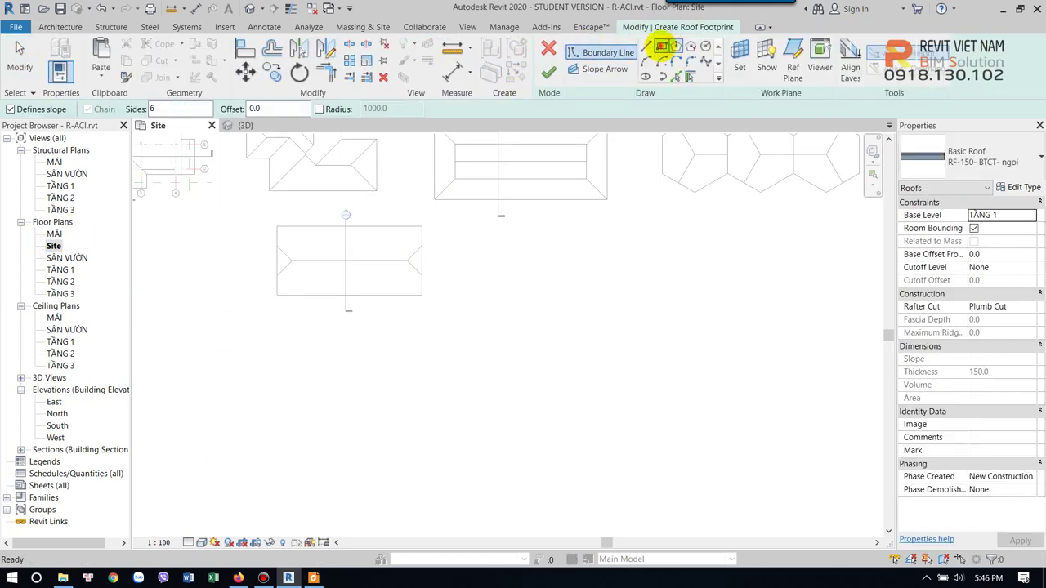
pyautogui.click(312, 298)
pyautogui.click(381, 384)
pyautogui.scroll(2, 368, 400)
pyautogui.press('Escape')
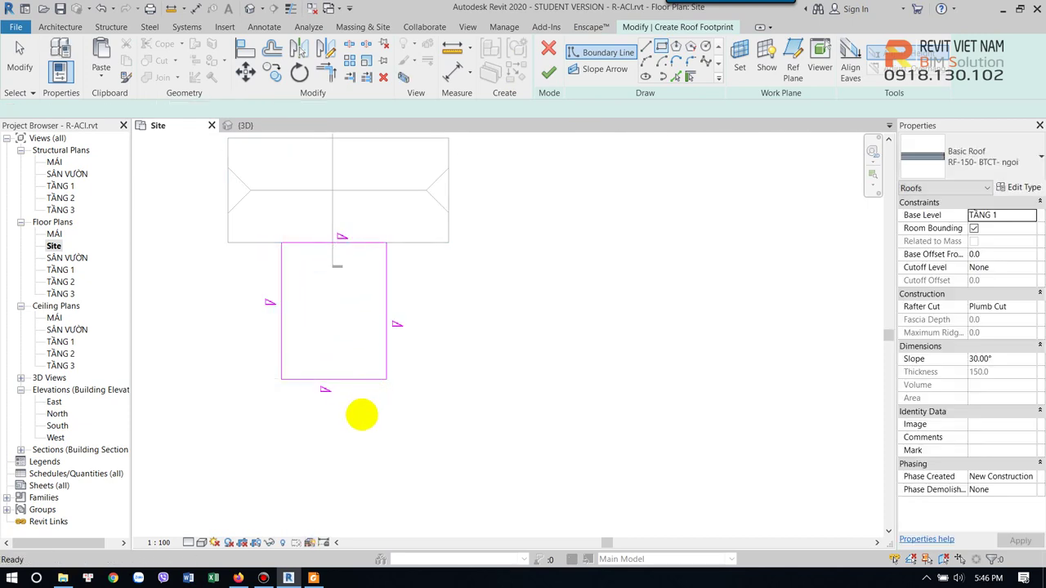
pyautogui.moveTo(361, 414); pyautogui.dragTo(339, 222)
pyautogui.click(264, 109)
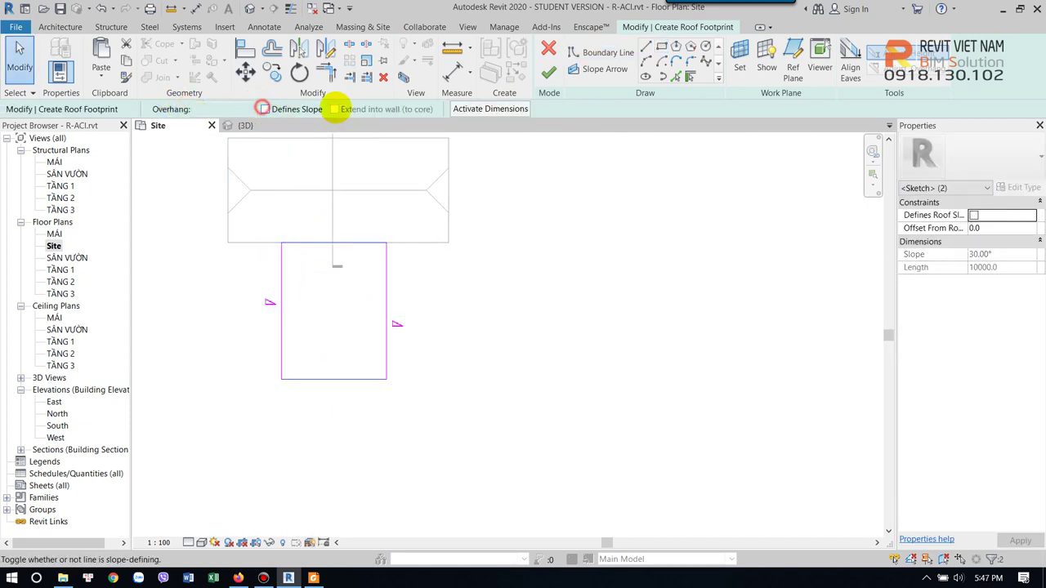
pyautogui.click(547, 72)
# Join the new gable roof into the adjacent larger roof in the 3D view
pyautogui.click(250, 9)
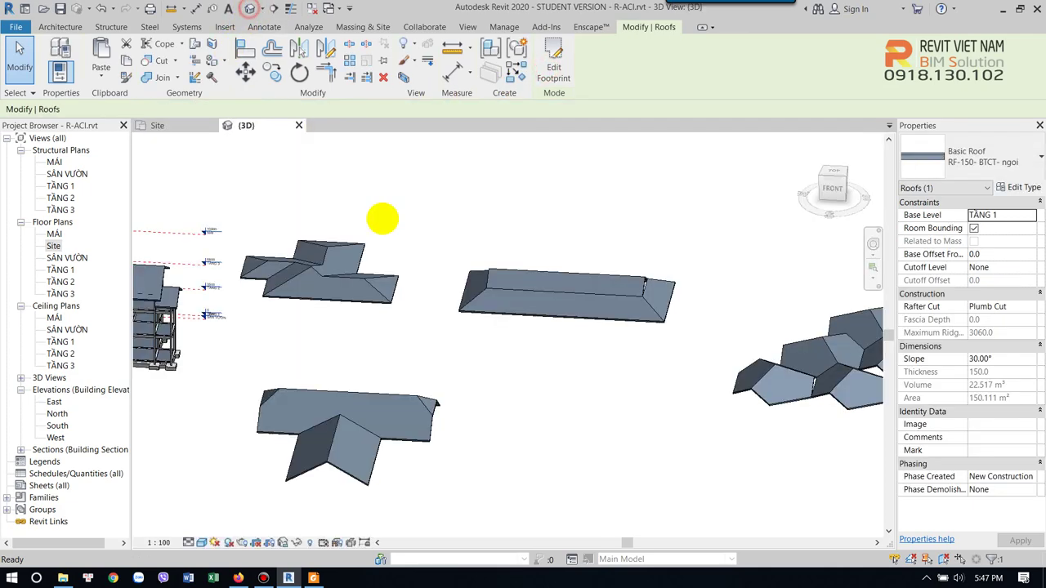
pyautogui.scroll(3, 414, 333)
pyautogui.scroll(3, 301, 368)
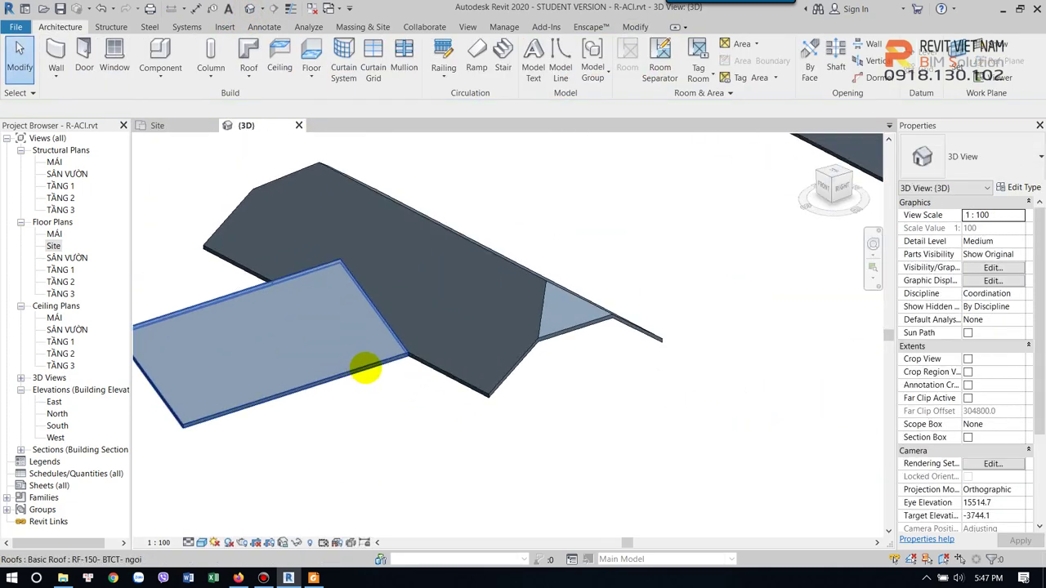
pyautogui.click(635, 26)
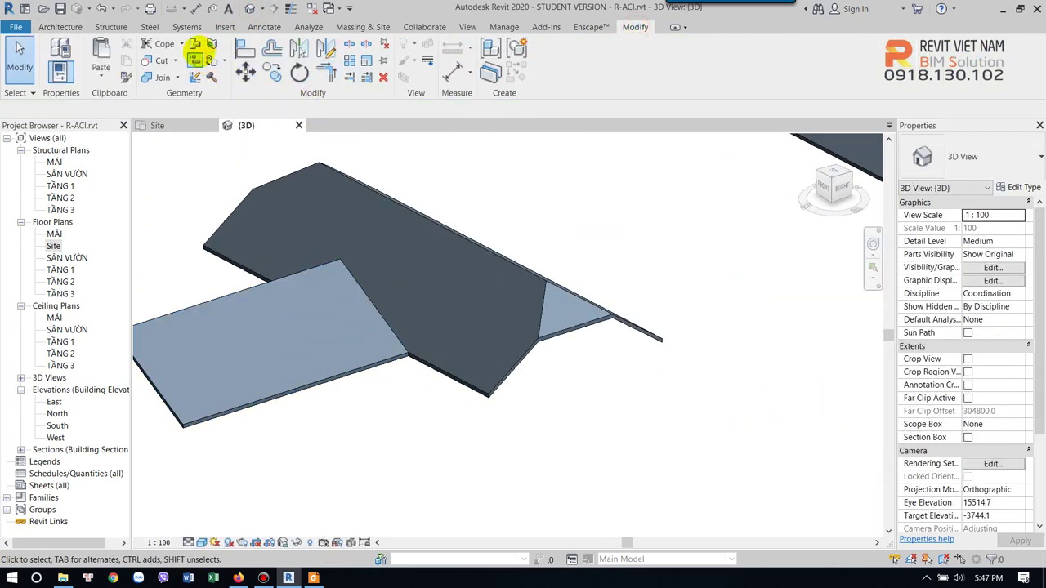
pyautogui.click(193, 44)
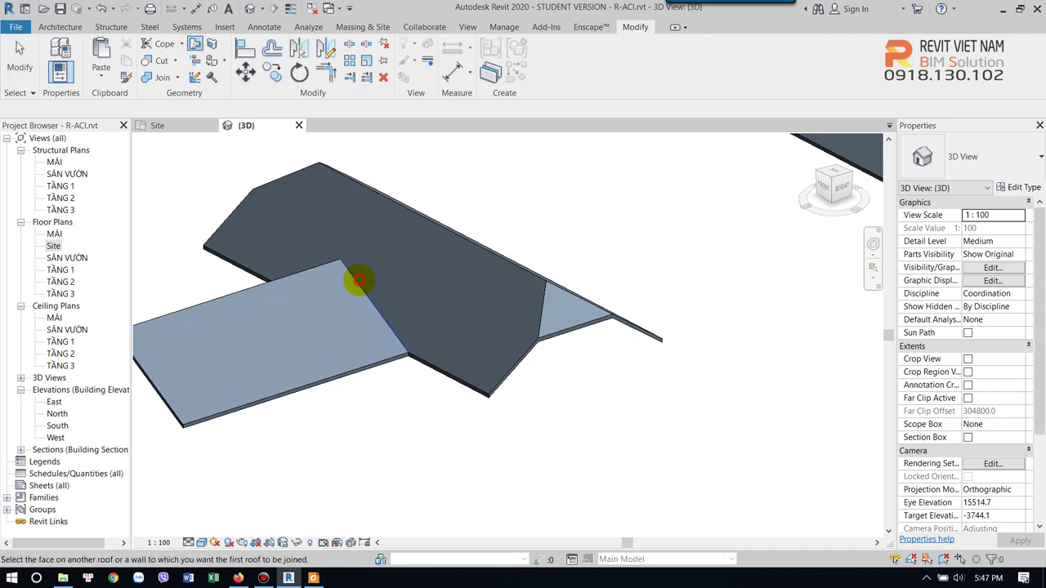
pyautogui.keyDown('shift'); pyautogui.moveTo(463, 381); pyautogui.dragTo(478, 249, button='middle'); pyautogui.keyUp('shift')
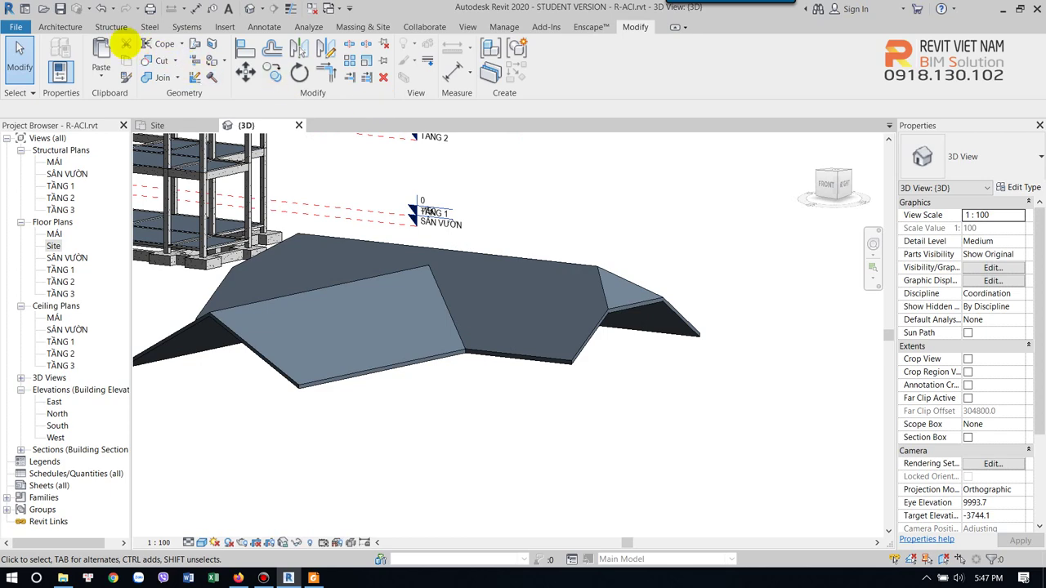
# Sketch the dormer opening on the main roof, trimming the diagonal line to meet the bottom edge
pyautogui.click(49, 23)
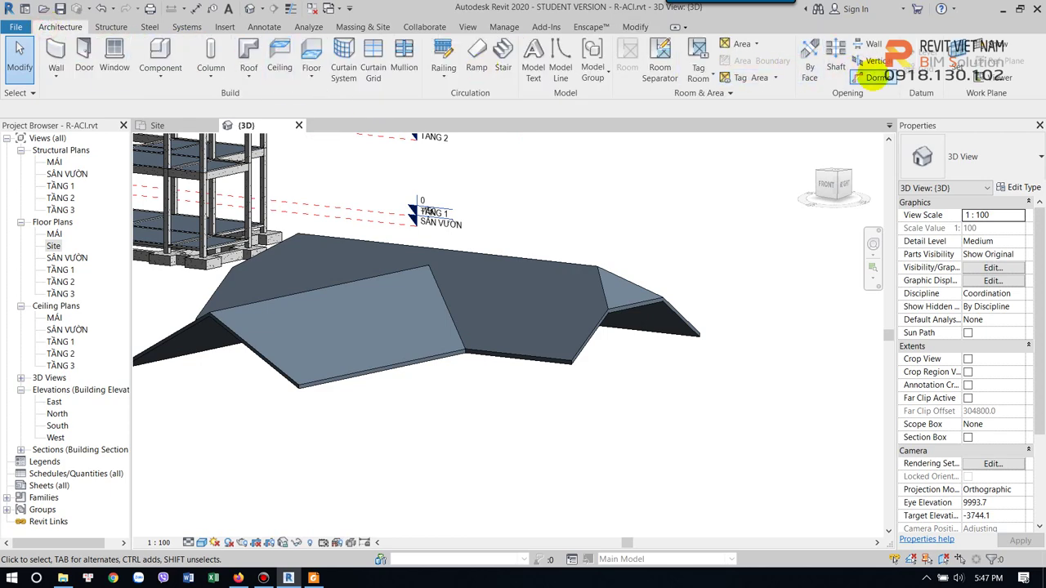
pyautogui.doubleClick(668, 286)
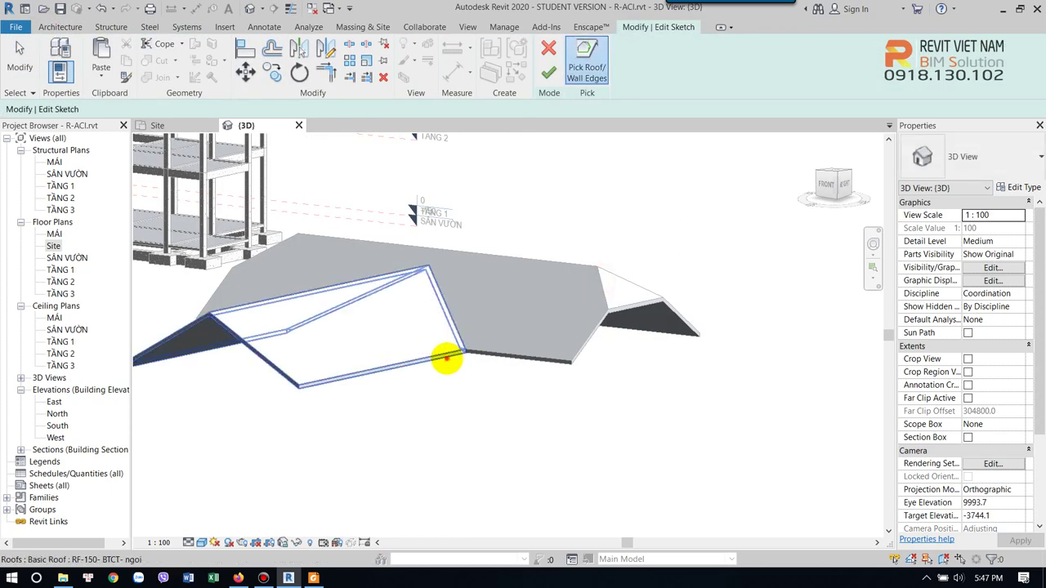
pyautogui.keyDown('shift'); pyautogui.moveTo(439, 394); pyautogui.dragTo(509, 350, button='middle'); pyautogui.keyUp('shift')
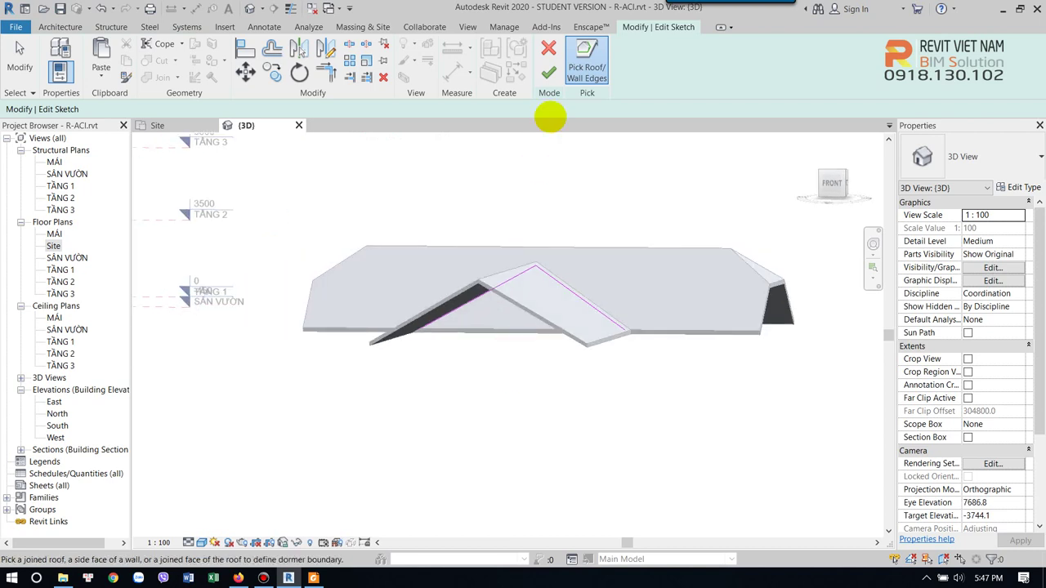
pyautogui.click(494, 335)
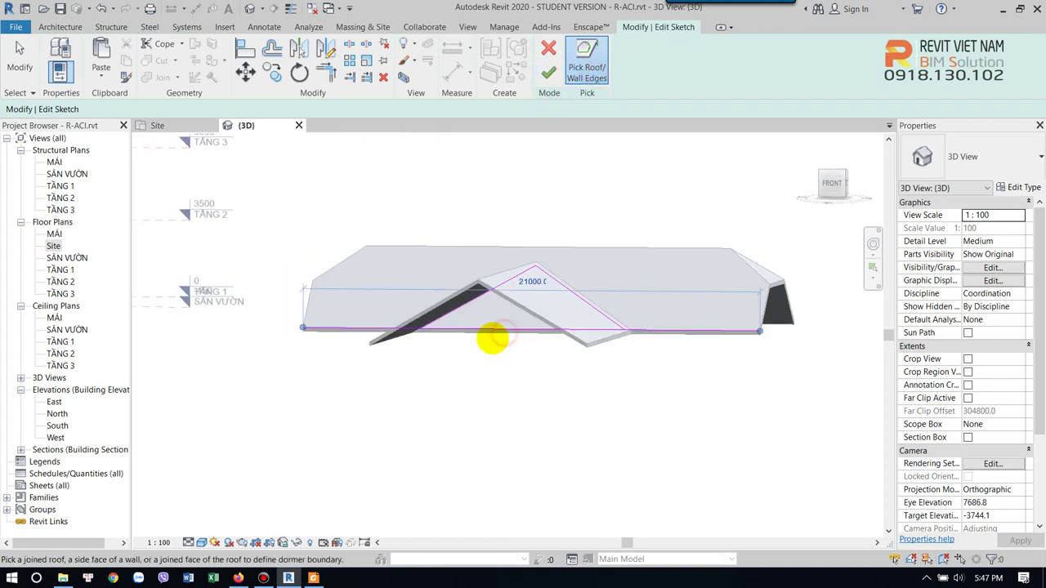
pyautogui.press('Escape')
pyautogui.press('t')
pyautogui.press('r')
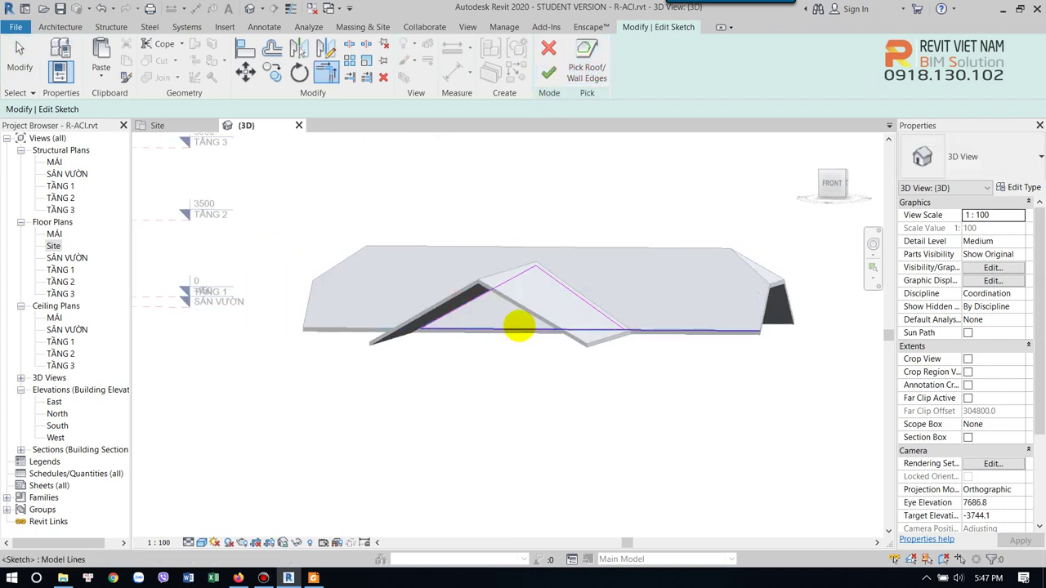
pyautogui.click(520, 326)
pyautogui.click(588, 297)
pyautogui.click(550, 71)
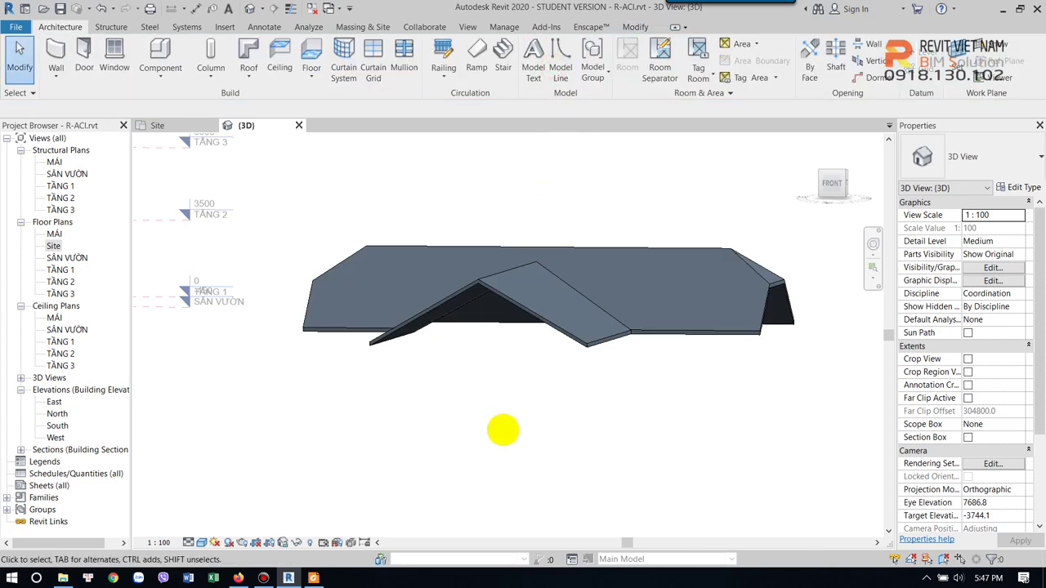
pyautogui.keyDown('shift'); pyautogui.moveTo(502, 428); pyautogui.dragTo(475, 351, button='middle'); pyautogui.keyUp('shift')
# Edit the gable wing's footprint so its lower-left edge defines a slope, then finish
pyautogui.doubleClick(473, 347)
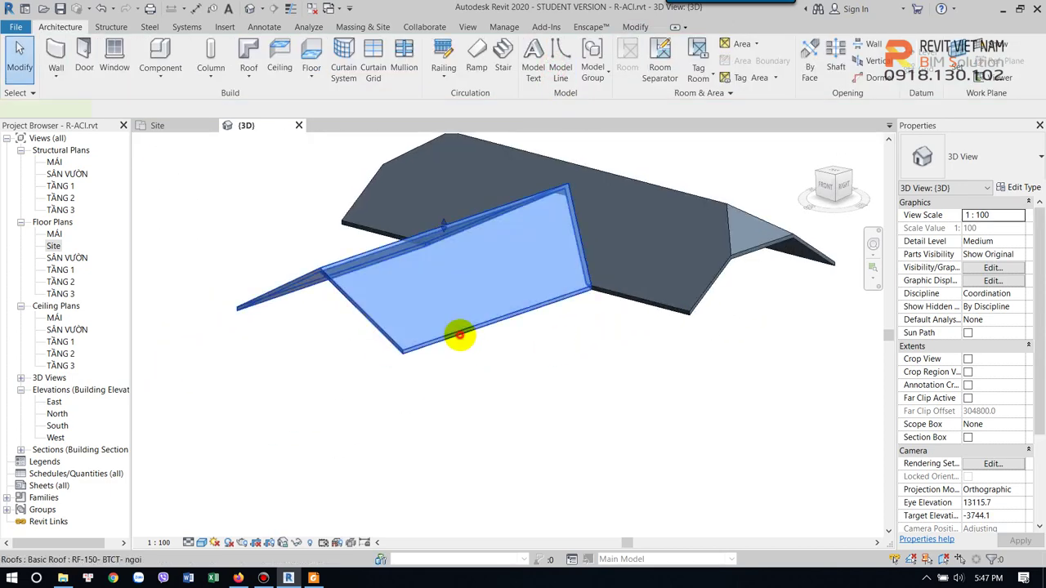
pyautogui.click(348, 341)
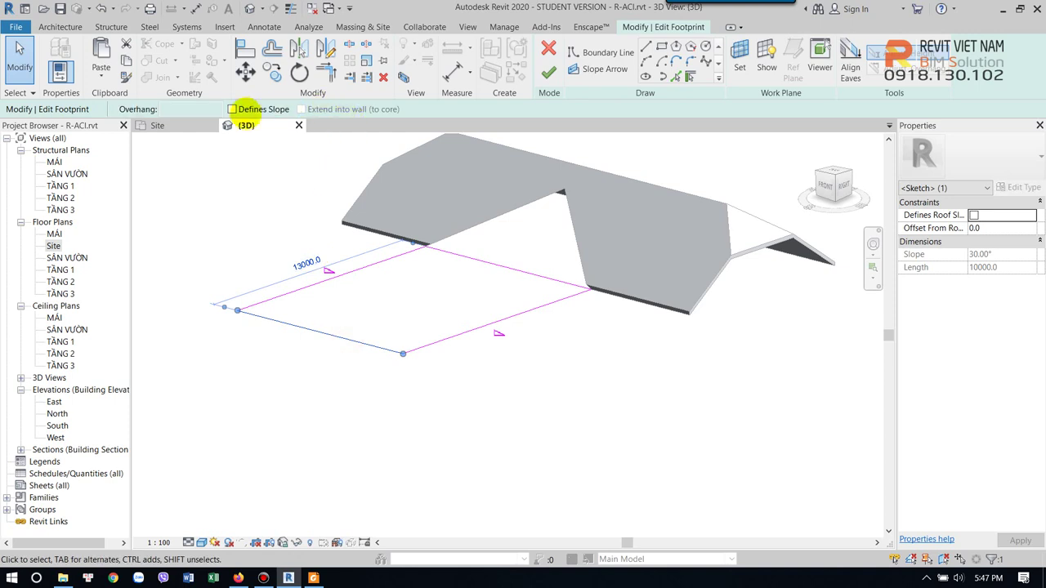
pyautogui.click(233, 108)
pyautogui.click(334, 401)
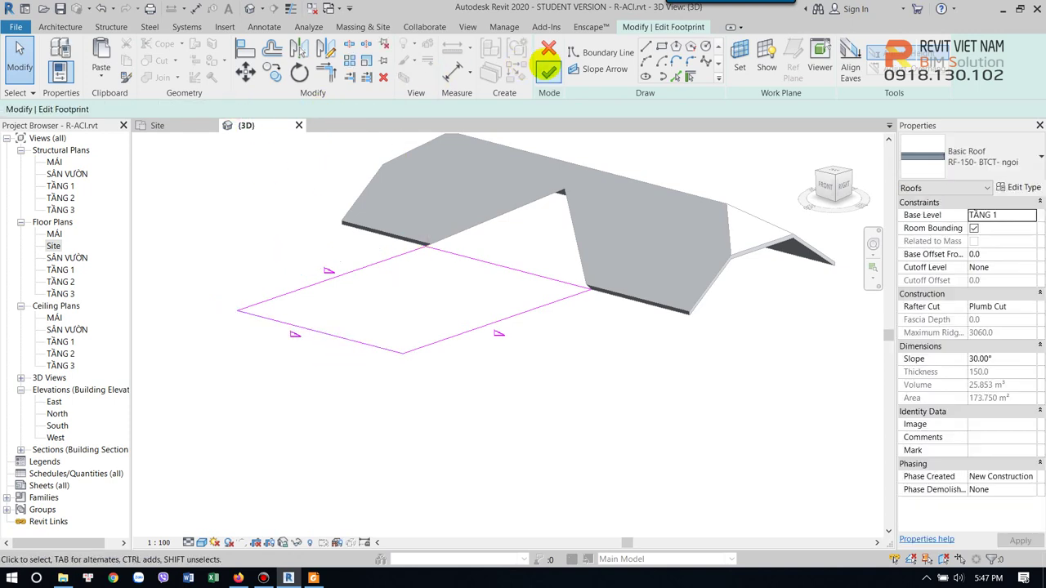
pyautogui.click(351, 340)
pyautogui.write('2000')
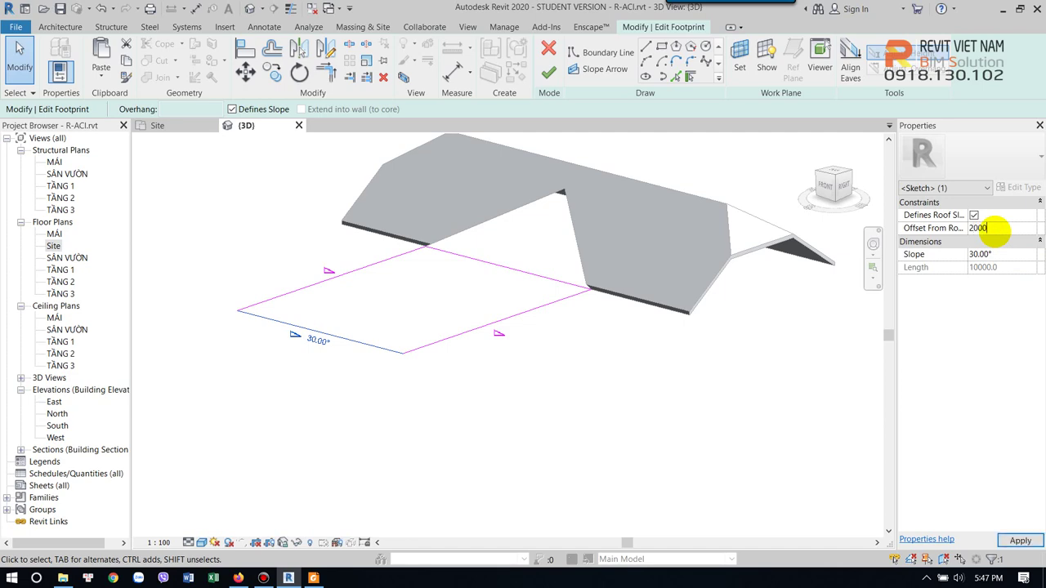
pyautogui.click(549, 72)
pyautogui.moveTo(565, 243)
pyautogui.keyDown('shift'); pyautogui.mouseDown(button='middle')
pyautogui.moveTo(544, 389)
pyautogui.moveTo(537, 383)
pyautogui.moveTo(518, 299)
pyautogui.moveTo(603, 351)
pyautogui.moveTo(502, 385)
pyautogui.mouseUp(button='middle'); pyautogui.keyUp('shift')
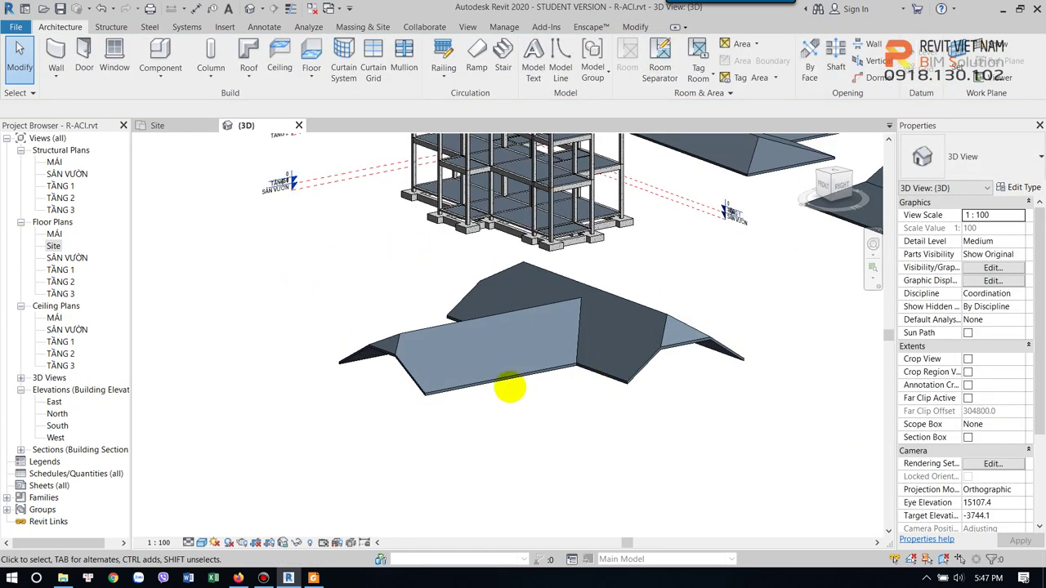
# Reopen the wing footprint, drag its boundary line to resize the wing to 6500, and finish
pyautogui.click(507, 380)
pyautogui.doubleClick(385, 386)
pyautogui.click(385, 390)
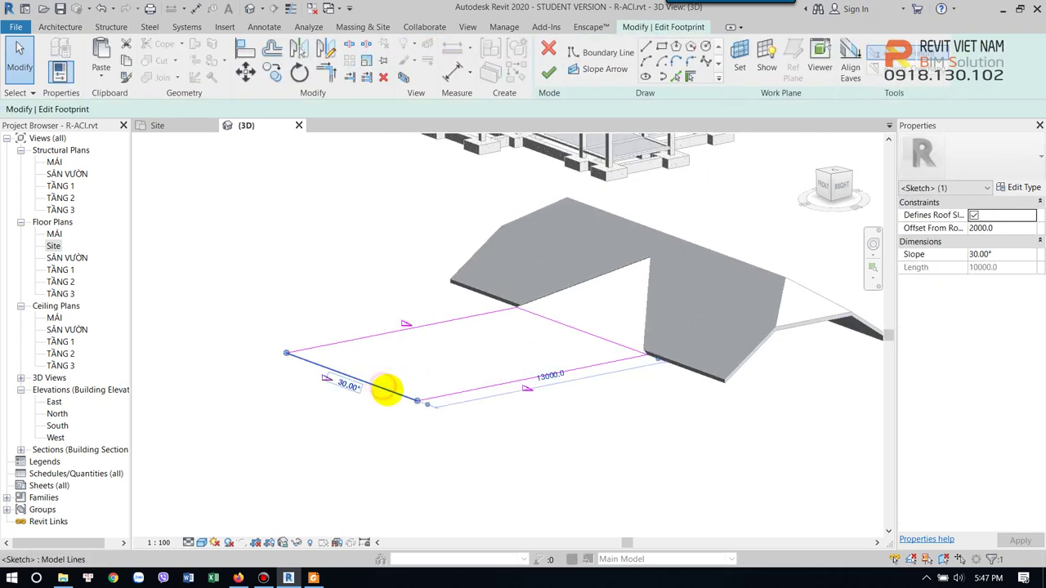
pyautogui.moveTo(474, 368); pyautogui.dragTo(490, 362)
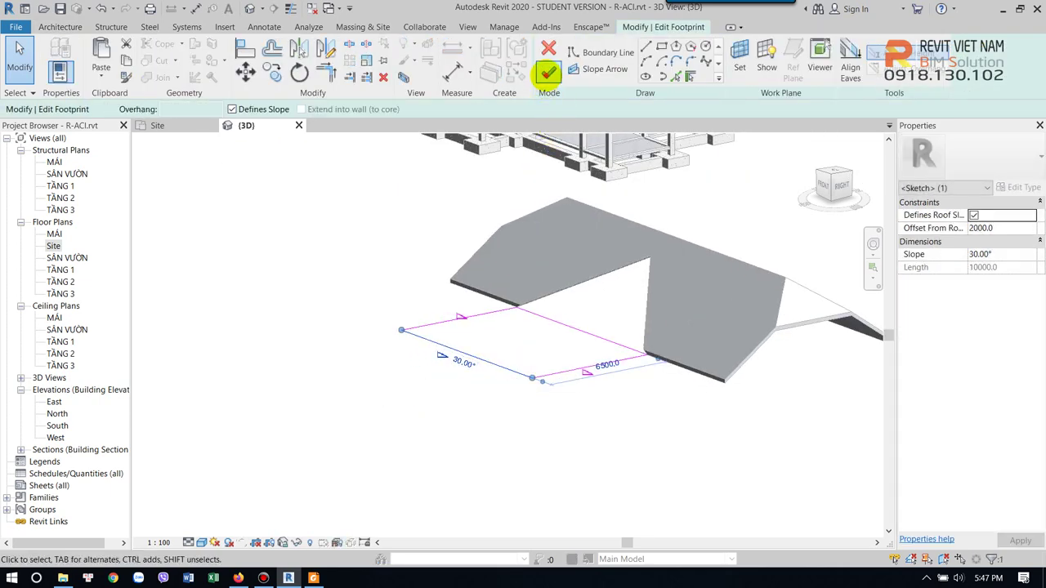
pyautogui.click(548, 72)
pyautogui.click(560, 448)
pyautogui.moveTo(559, 449)
pyautogui.keyDown('shift'); pyautogui.mouseDown(button='middle')
pyautogui.moveTo(665, 478)
pyautogui.moveTo(432, 327)
pyautogui.mouseUp(button='middle'); pyautogui.keyUp('shift')
pyautogui.scroll(2, 677, 397)
pyautogui.moveTo(560, 446)
pyautogui.keyDown('shift'); pyautogui.mouseDown(button='middle')
pyautogui.moveTo(579, 427)
pyautogui.moveTo(556, 376)
pyautogui.mouseUp(button='middle'); pyautogui.keyUp('shift')
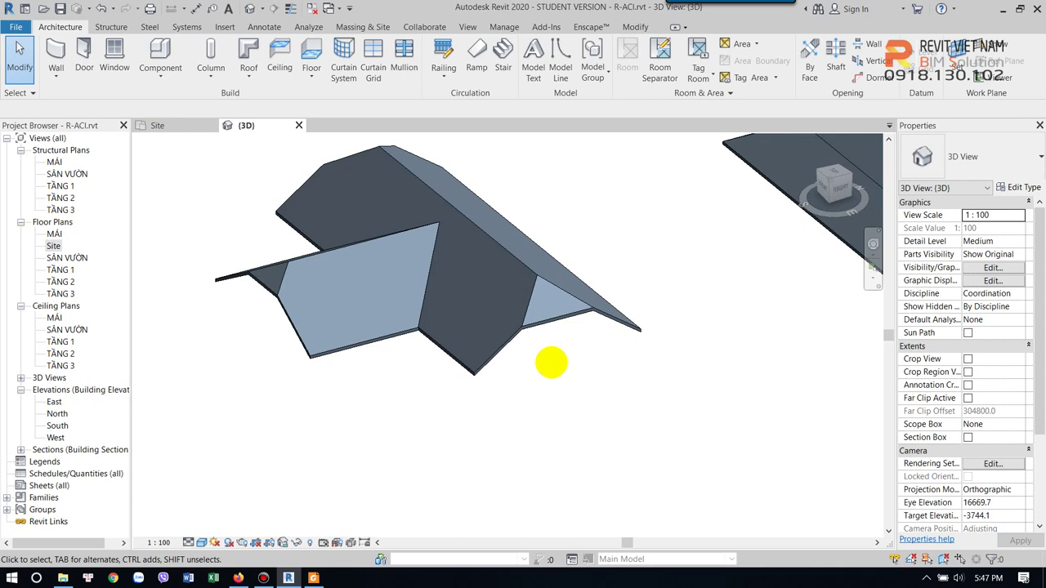
# Go to the Site plan and start a new Roof by Footprint sketch
pyautogui.scroll(-2, 552, 362)
pyautogui.moveTo(551, 362)
pyautogui.keyDown('shift'); pyautogui.mouseDown(button='middle')
pyautogui.moveTo(518, 378)
pyautogui.moveTo(630, 368)
pyautogui.moveTo(528, 341)
pyautogui.moveTo(655, 287)
pyautogui.moveTo(556, 306)
pyautogui.mouseUp(button='middle'); pyautogui.keyUp('shift')
pyautogui.scroll(-2, 518, 378)
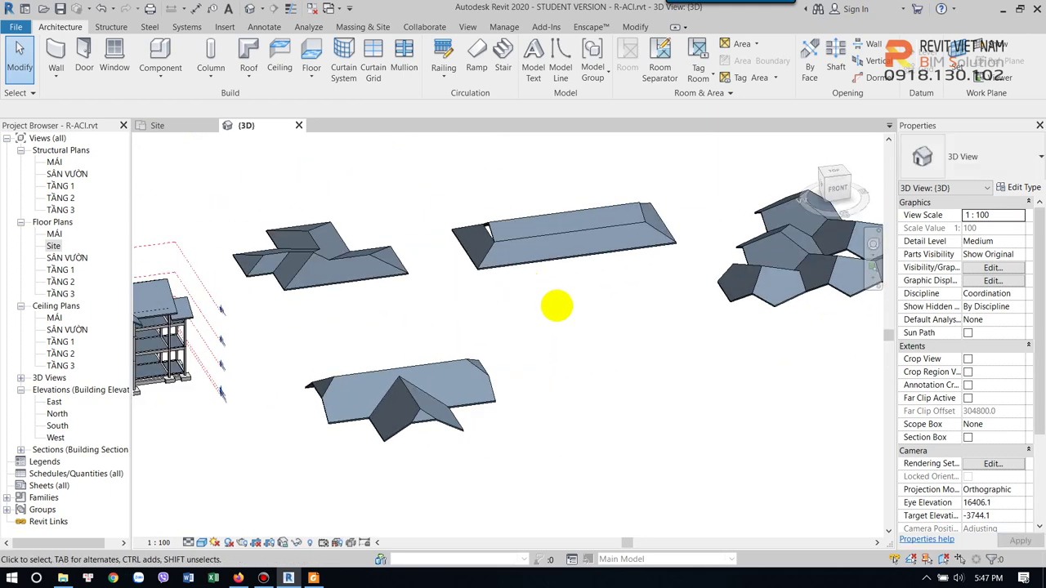
pyautogui.doubleClick(53, 246)
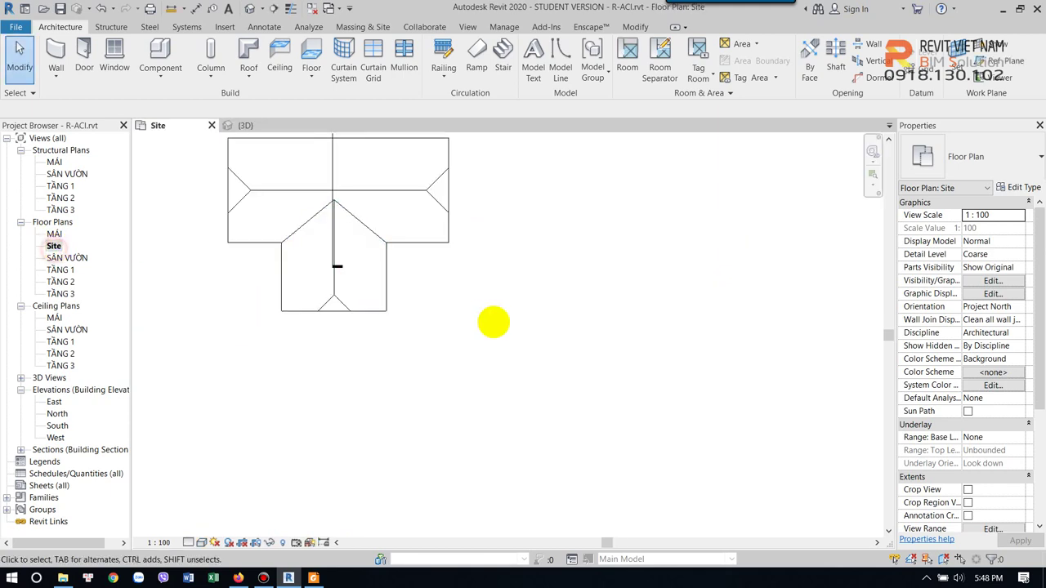
pyautogui.scroll(-2, 498, 353)
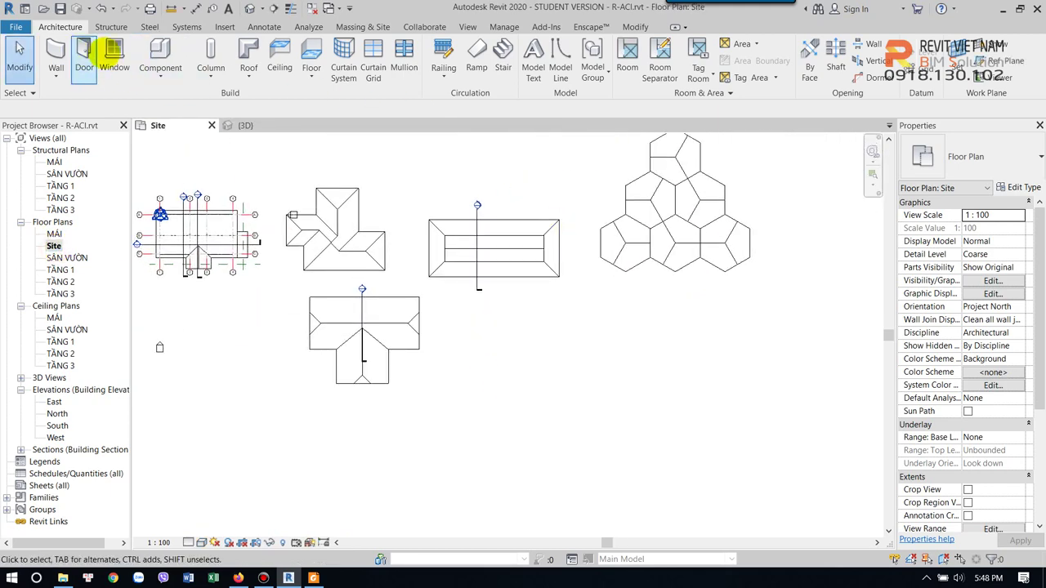
pyautogui.click(246, 76)
pyautogui.click(278, 100)
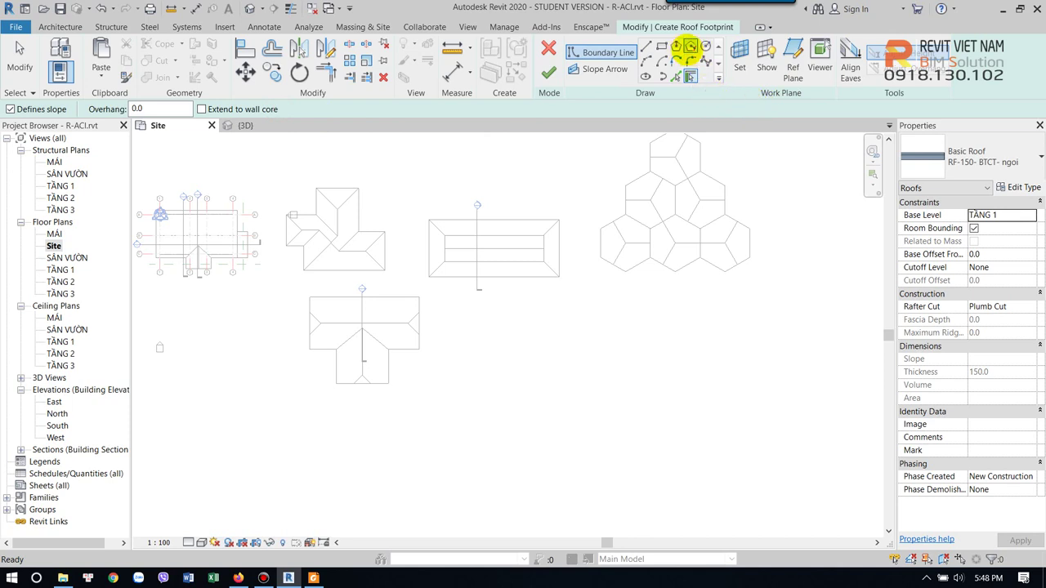
# Draw a 7000-radius circular footprint at 60° slope and finish the cone roof
pyautogui.click(705, 46)
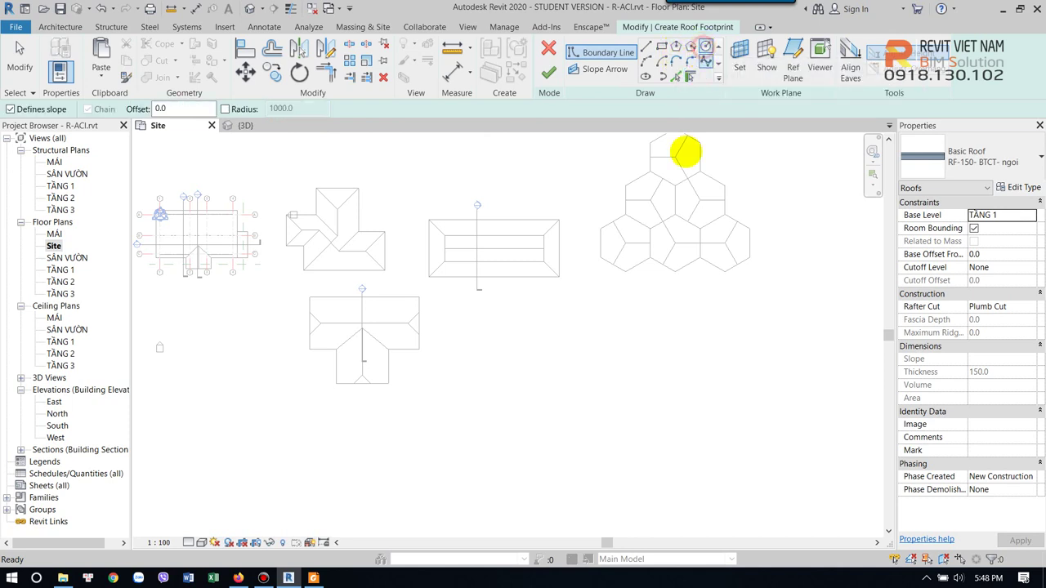
pyautogui.scroll(2, 486, 343)
pyautogui.click(510, 345)
pyautogui.click(506, 288)
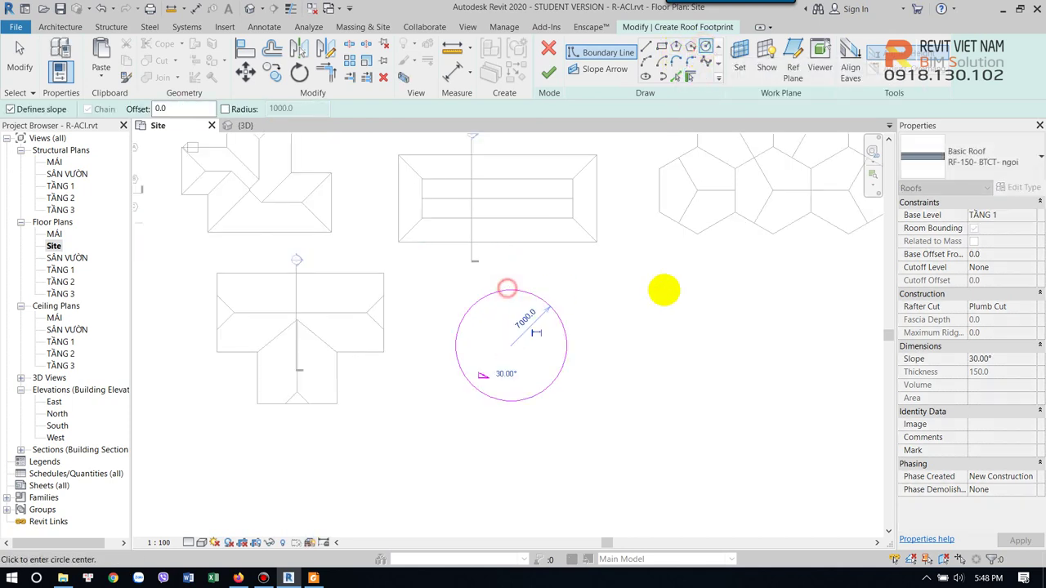
pyautogui.press('Escape')
pyautogui.press('Escape')
pyautogui.click(560, 319)
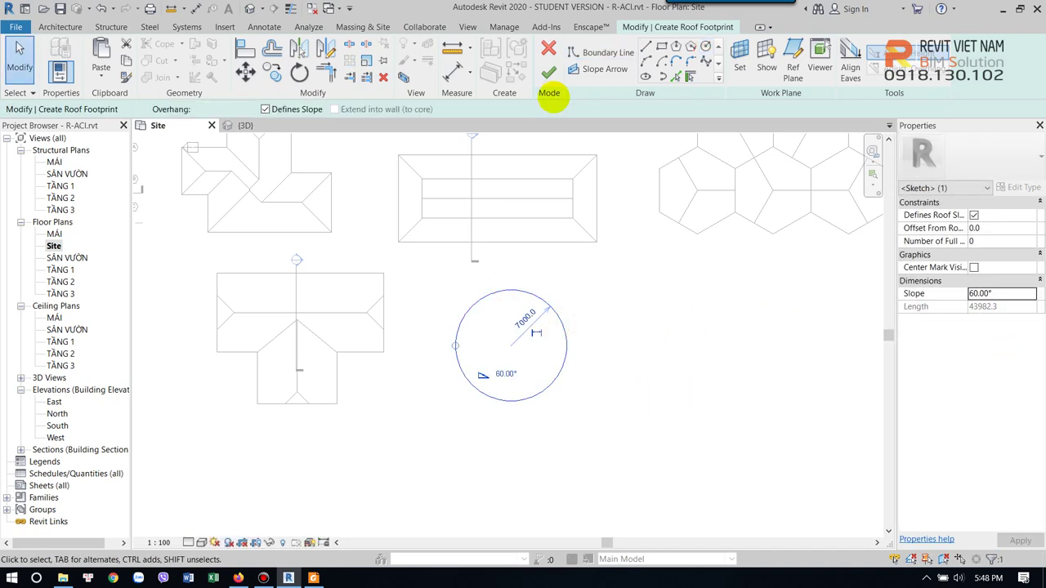
pyautogui.click(548, 72)
pyautogui.click(249, 9)
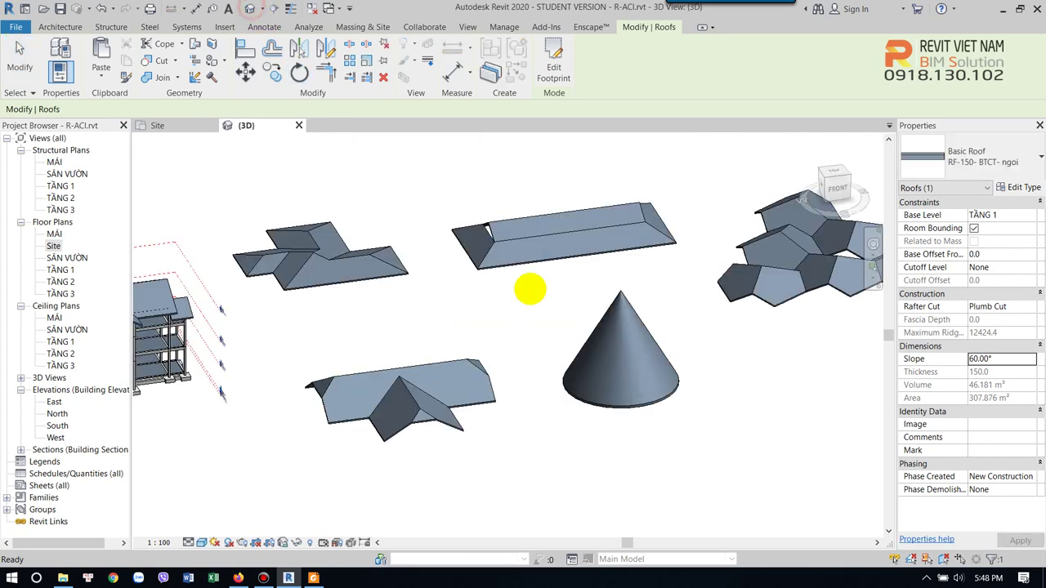
# Orbit around the cone roof in 3D from several angles, then return to the Site plan
pyautogui.click(661, 403)
pyautogui.scroll(2, 667, 428)
pyautogui.moveTo(667, 428)
pyautogui.keyDown('shift'); pyautogui.mouseDown(button='middle')
pyautogui.moveTo(727, 420)
pyautogui.moveTo(631, 408)
pyautogui.mouseUp(button='middle'); pyautogui.keyUp('shift')
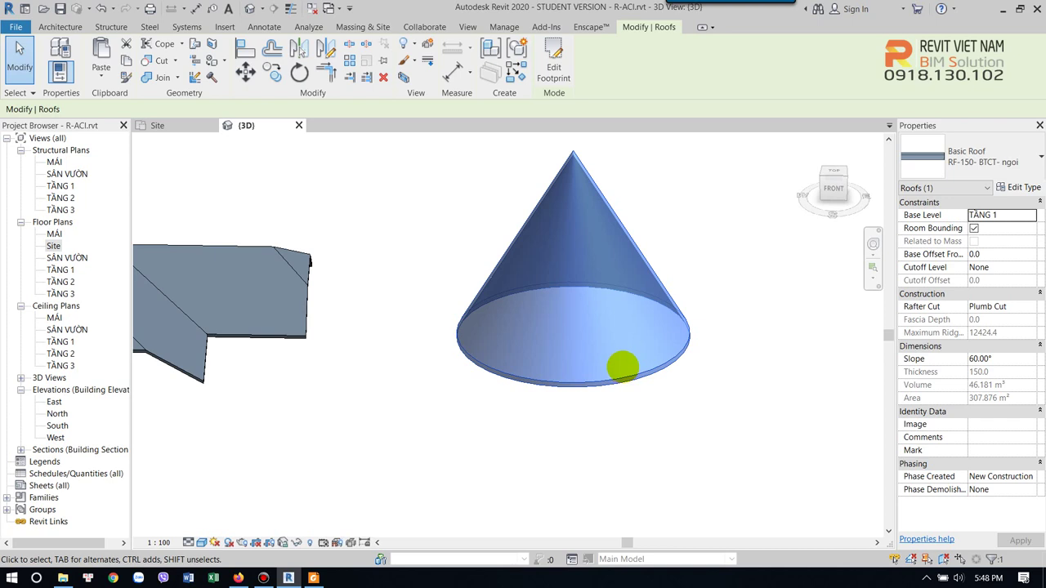
pyautogui.moveTo(616, 250)
pyautogui.keyDown('shift'); pyautogui.mouseDown(button='middle')
pyautogui.moveTo(626, 348)
pyautogui.moveTo(639, 316)
pyautogui.mouseUp(button='middle'); pyautogui.keyUp('shift')
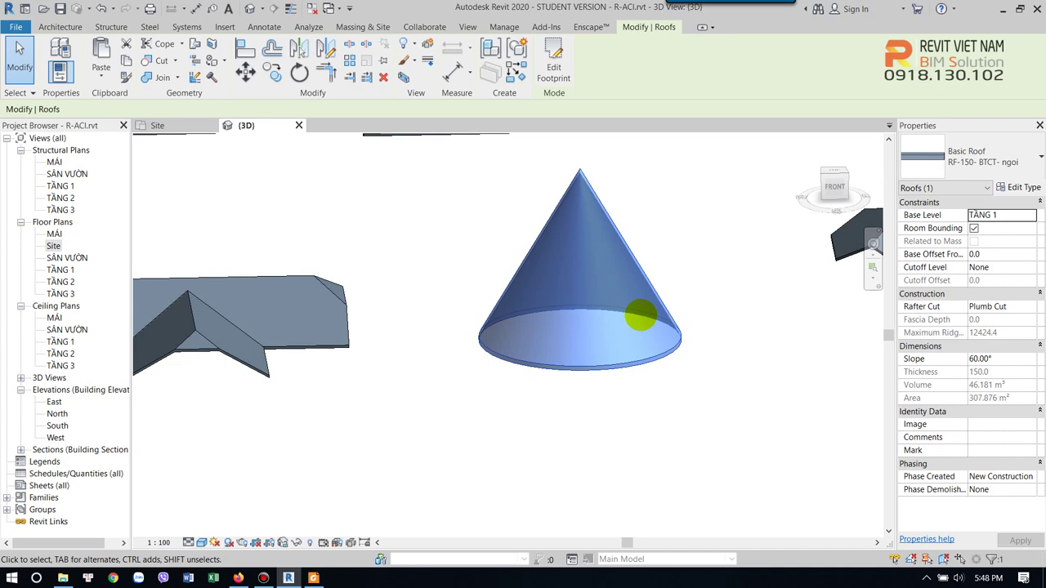
pyautogui.scroll(-3, 628, 302)
pyautogui.moveTo(627, 301)
pyautogui.keyDown('shift'); pyautogui.mouseDown(button='middle')
pyautogui.moveTo(561, 320)
pyautogui.moveTo(588, 310)
pyautogui.moveTo(602, 283)
pyautogui.mouseUp(button='middle'); pyautogui.keyUp('shift')
pyautogui.scroll(2, 615, 294)
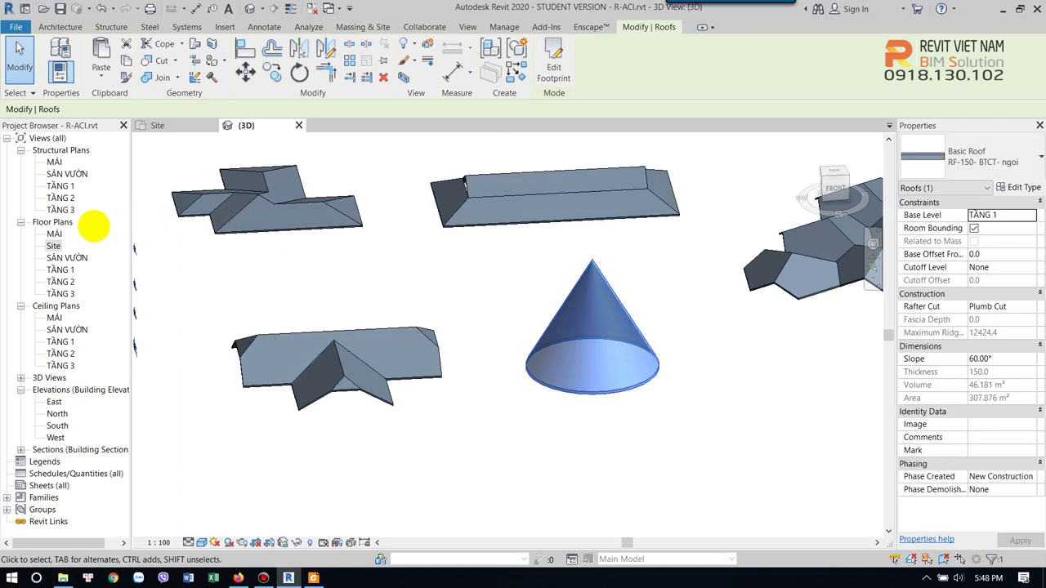
pyautogui.click(53, 246)
# Sketch a quarter-circle roof footprint from two 10000 straight edges and a closing arc
pyautogui.scroll(-2, 494, 283)
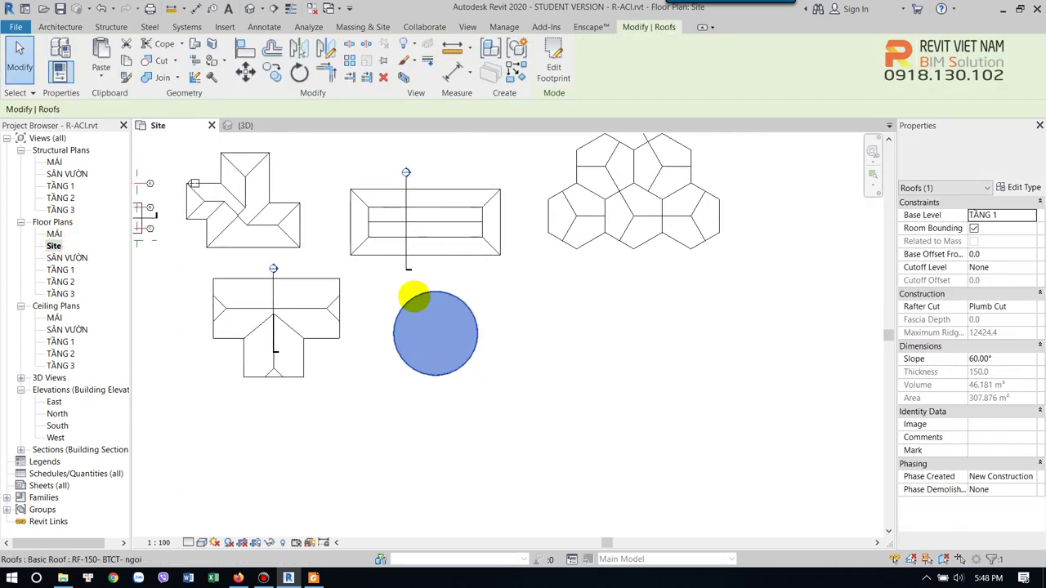
pyautogui.click(334, 296)
pyautogui.click(553, 62)
pyautogui.scroll(2, 602, 315)
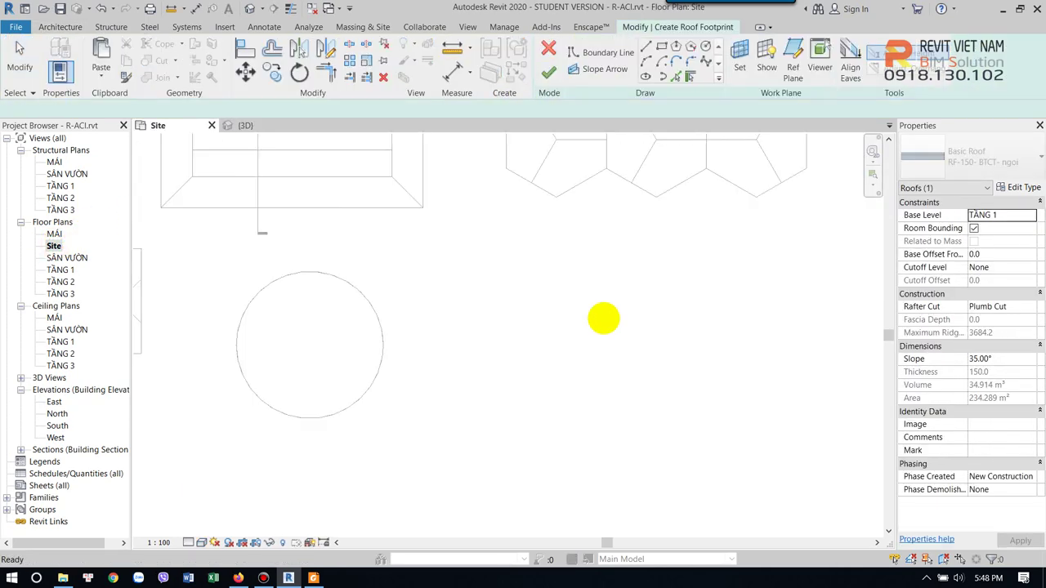
pyautogui.click(525, 390)
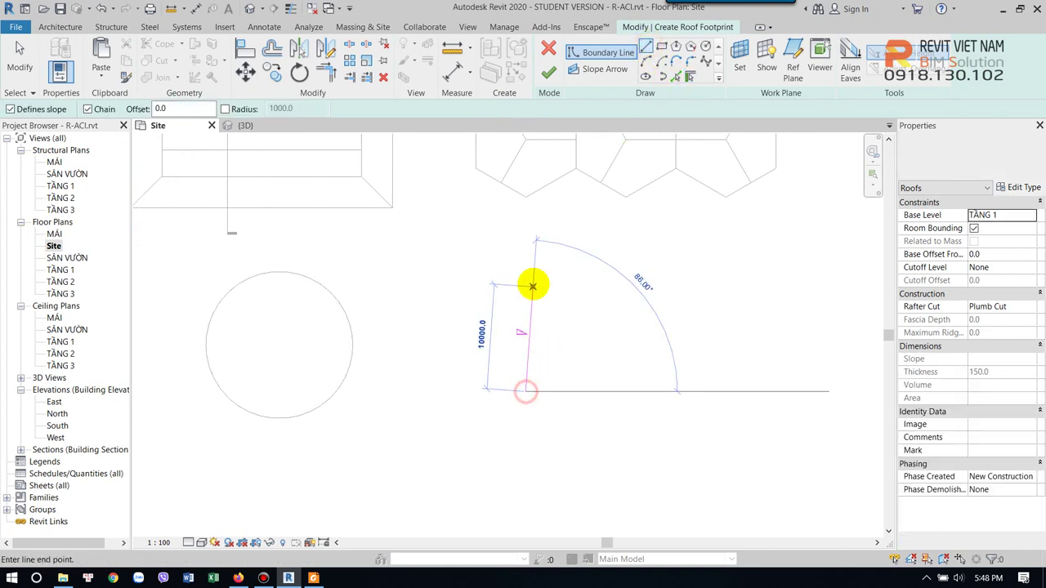
pyautogui.click(525, 276)
pyautogui.click(652, 276)
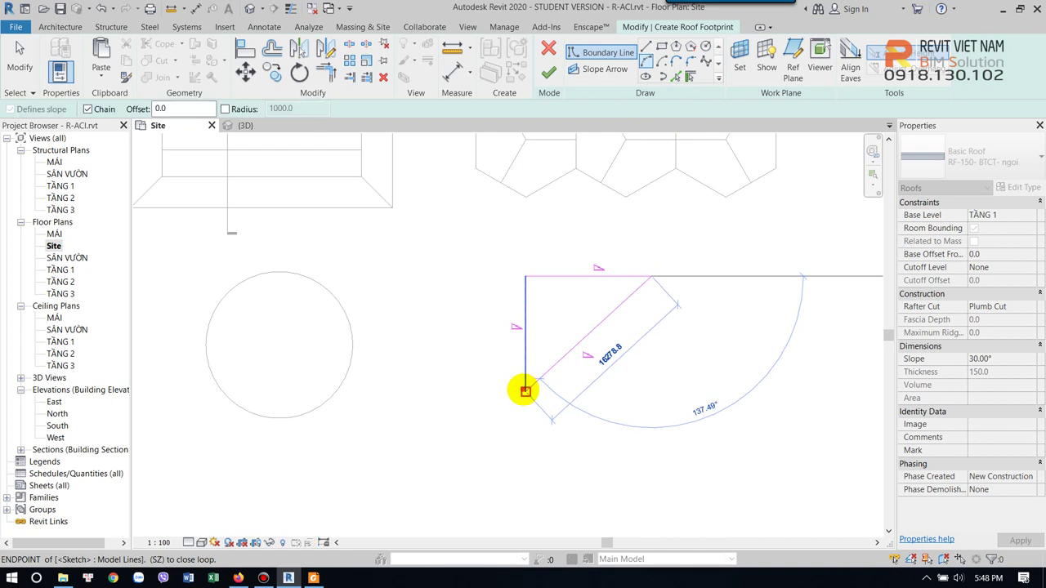
pyautogui.click(526, 390)
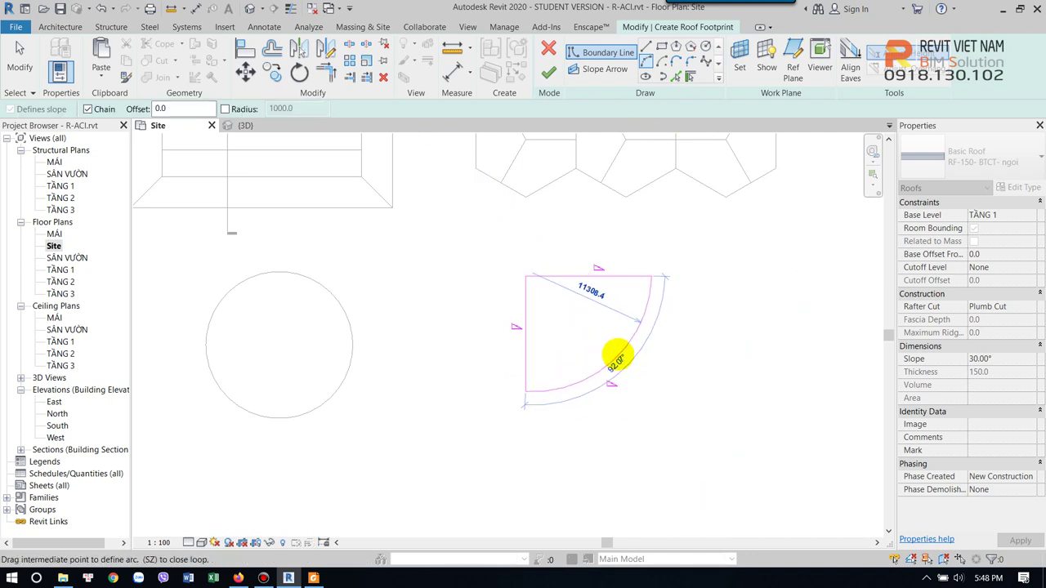
pyautogui.click(621, 357)
# Finish the quarter-circle roof and inspect it in the default 3D view
pyautogui.click(548, 73)
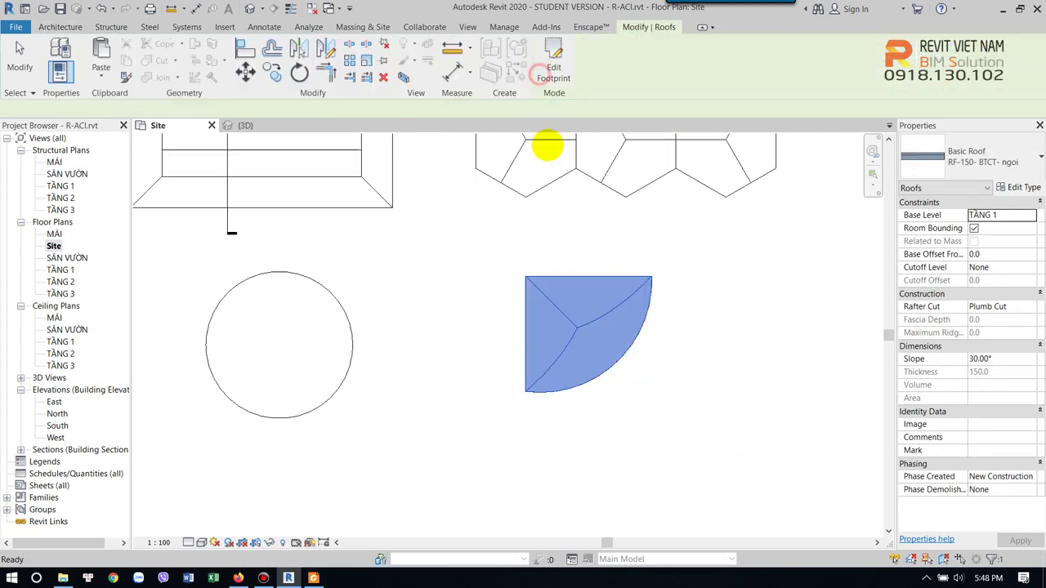
pyautogui.click(249, 8)
pyautogui.scroll(-2, 478, 310)
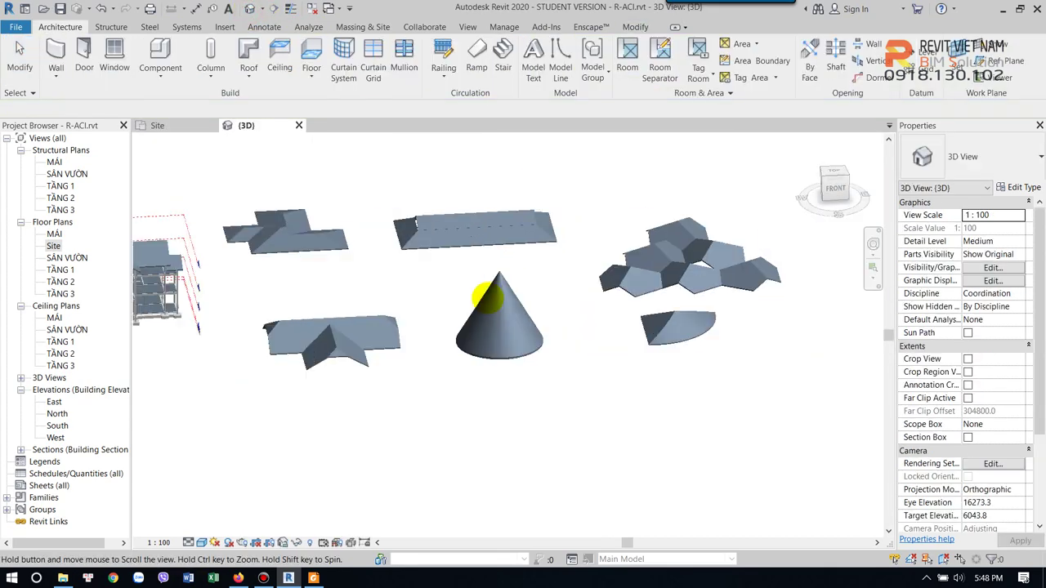
pyautogui.scroll(3, 561, 345)
pyautogui.scroll(2, 600, 374)
pyautogui.click(601, 374)
pyautogui.moveTo(677, 357)
pyautogui.keyDown('shift'); pyautogui.mouseDown(button='middle')
pyautogui.moveTo(705, 437)
pyautogui.moveTo(745, 377)
pyautogui.moveTo(674, 389)
pyautogui.moveTo(539, 280)
pyautogui.moveTo(367, 318)
pyautogui.moveTo(450, 327)
pyautogui.moveTo(204, 154)
pyautogui.mouseUp(button='middle'); pyautogui.keyUp('shift')
pyautogui.click(678, 390)
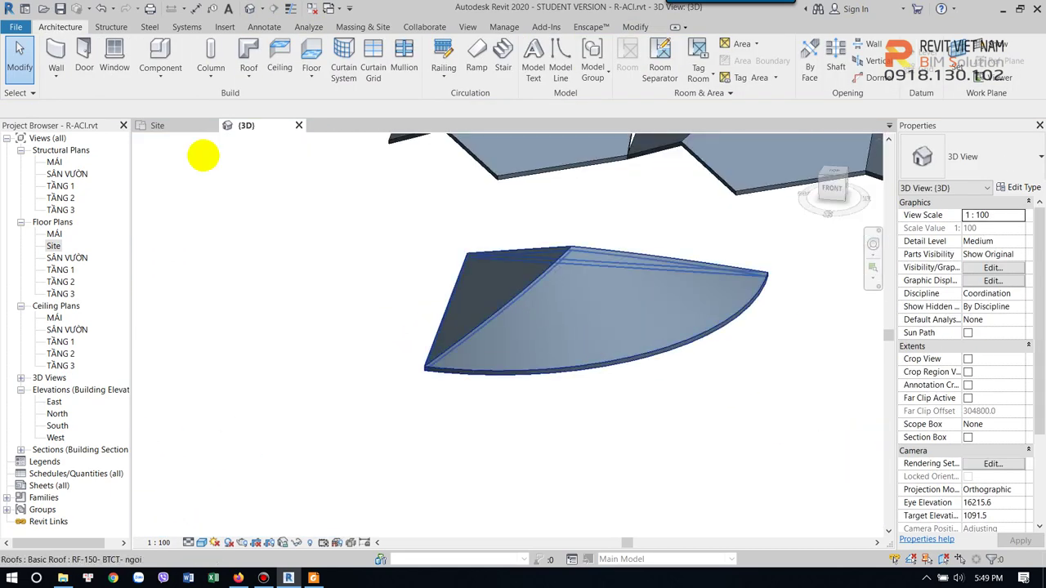
# In the Site plan, edit the quarter roof's footprint and finish it unchanged
pyautogui.doubleClick(49, 245)
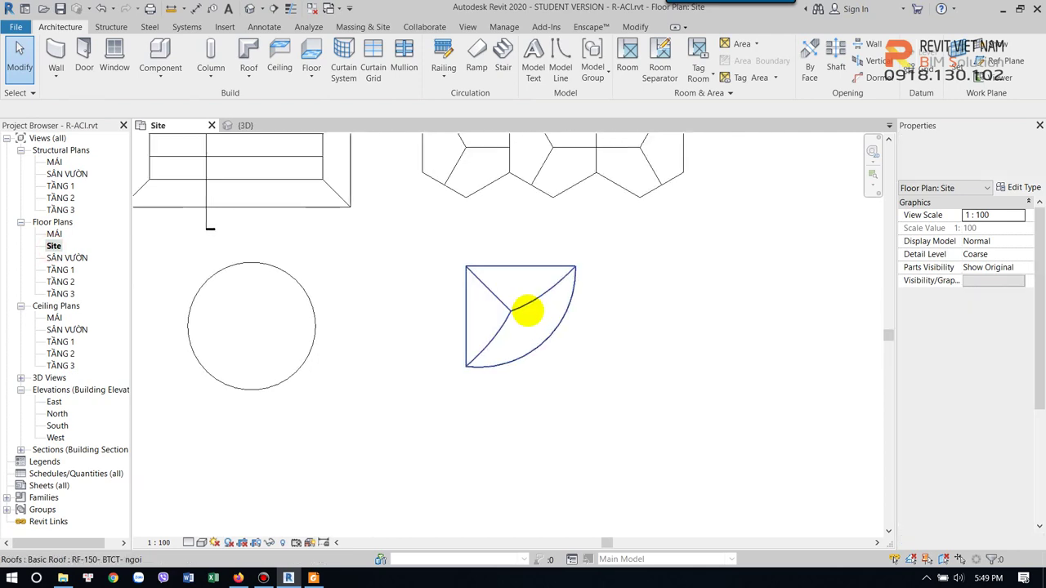
pyautogui.click(539, 296)
pyautogui.moveTo(596, 315); pyautogui.dragTo(555, 304, button='middle')
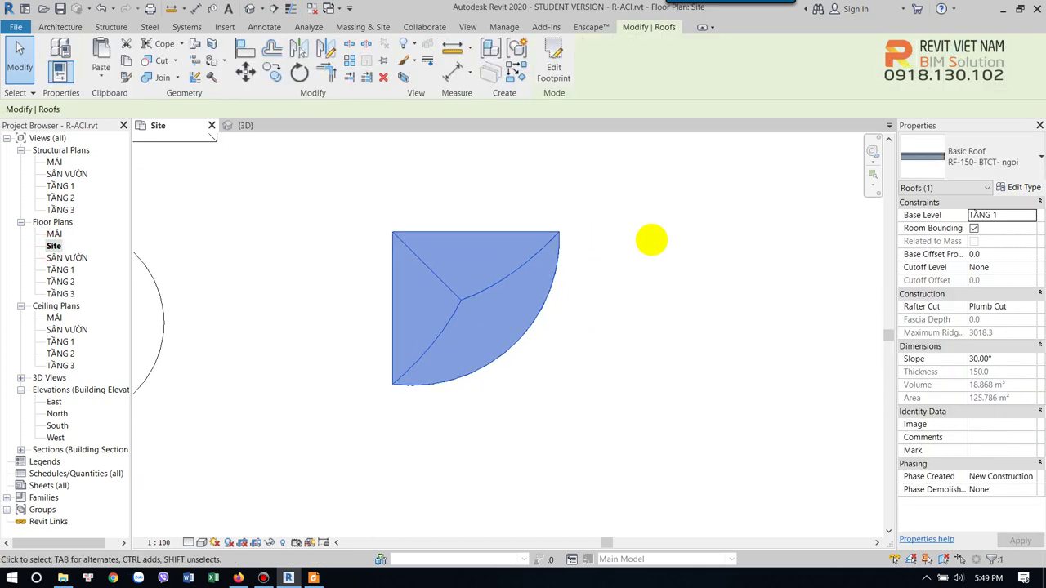
pyautogui.moveTo(649, 240); pyautogui.dragTo(590, 254, button='middle')
pyautogui.scroll(-2, 514, 245)
pyautogui.moveTo(514, 245); pyautogui.dragTo(500, 267, button='middle')
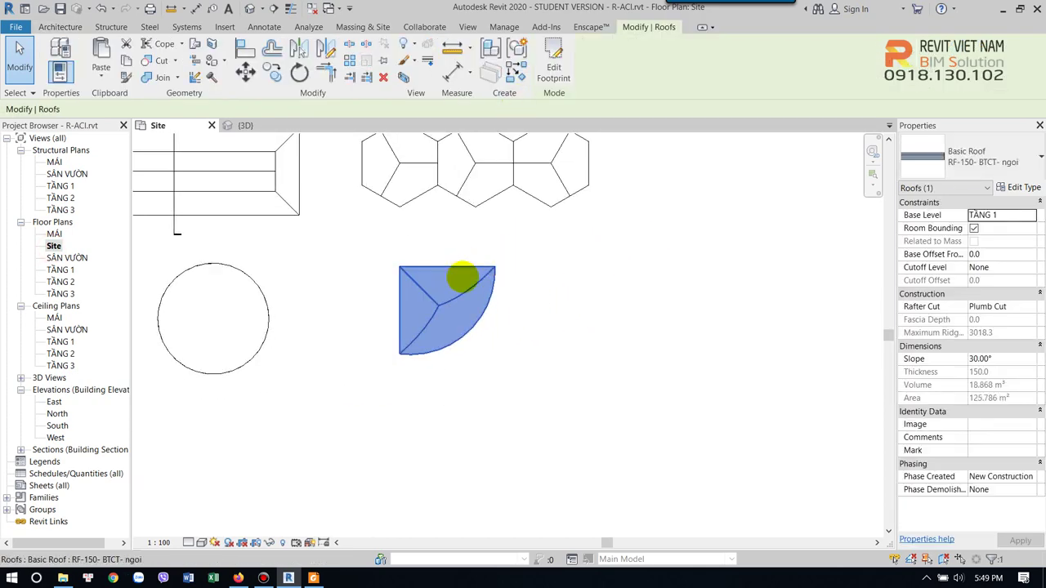
pyautogui.doubleClick(474, 291)
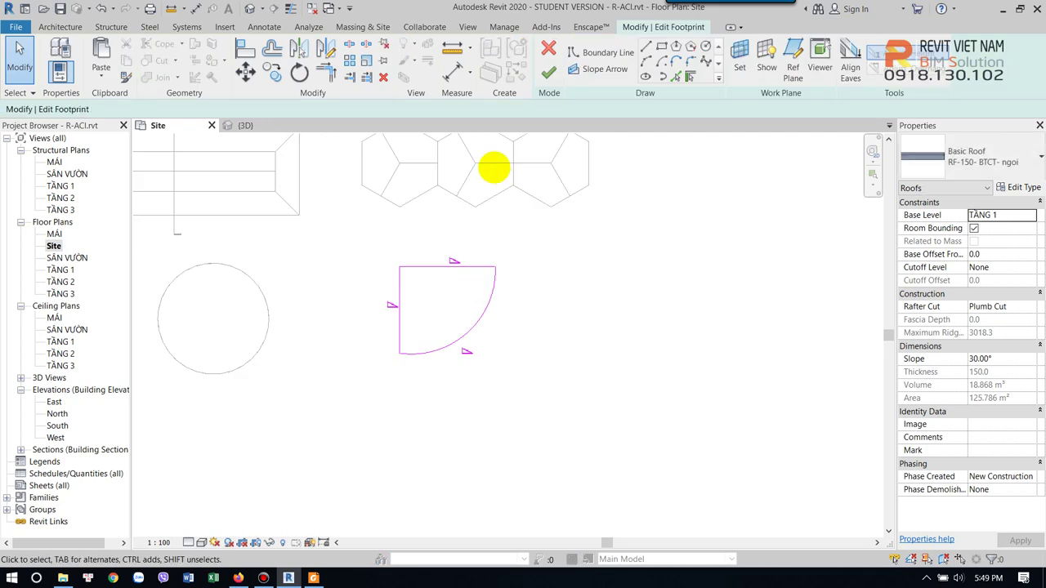
pyautogui.click(549, 73)
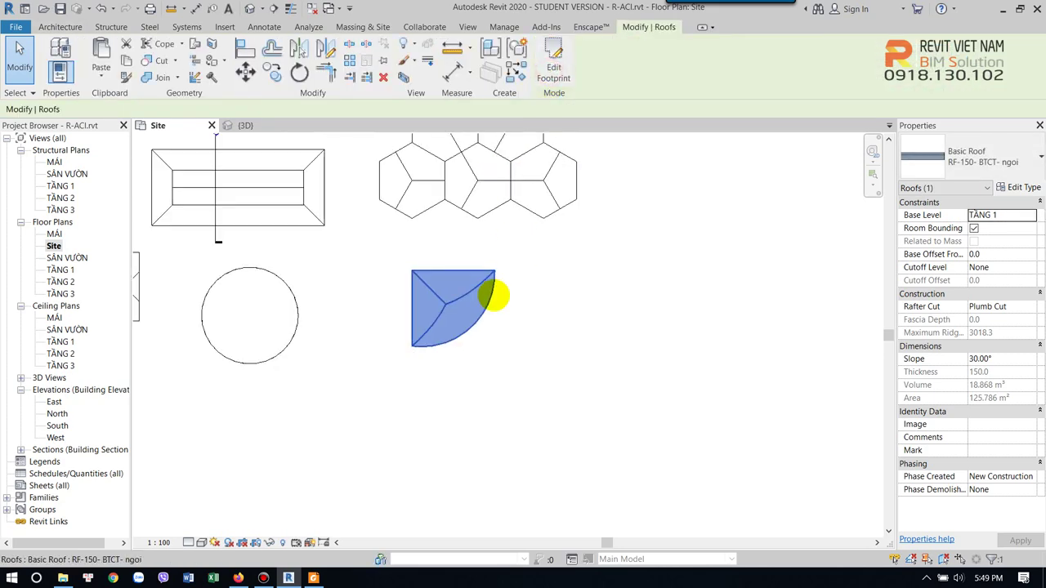
pyautogui.scroll(-2, 485, 287)
pyautogui.click(518, 292)
# Select the quarter-circle roof in the Site plan and view it in the default 3D view
pyautogui.moveTo(518, 291)
pyautogui.mouseDown(button='middle')
pyautogui.moveTo(482, 299)
pyautogui.moveTo(505, 290)
pyautogui.mouseUp(button='middle')
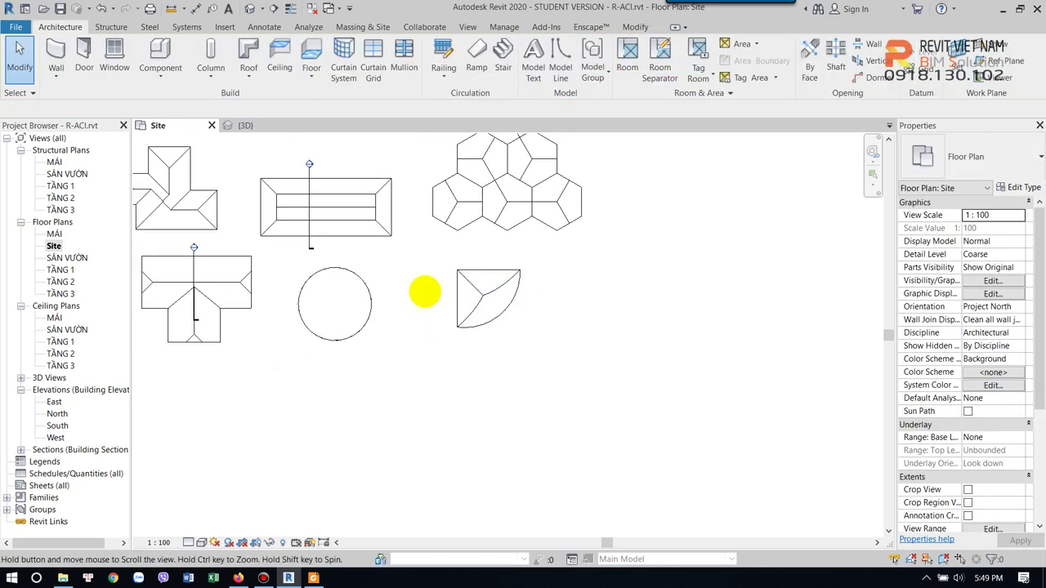
pyautogui.moveTo(425, 291); pyautogui.dragTo(479, 285, button='middle')
pyautogui.scroll(2, 386, 294)
pyautogui.scroll(-1, 343, 269)
pyautogui.moveTo(343, 269); pyautogui.dragTo(450, 278, button='middle')
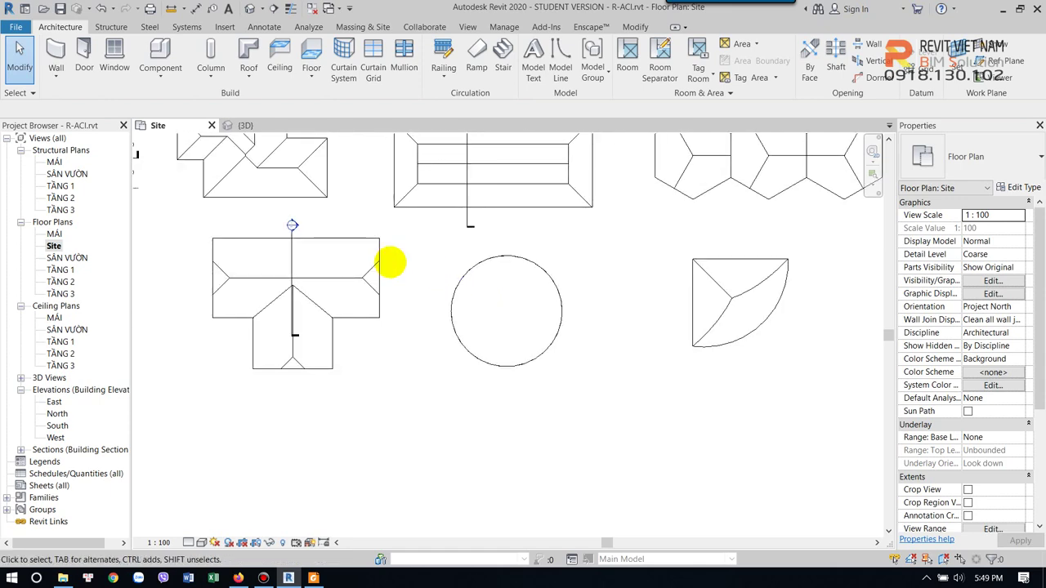
pyautogui.scroll(1, 389, 262)
pyautogui.scroll(-1, 387, 269)
pyautogui.moveTo(364, 282); pyautogui.dragTo(469, 324, button='middle')
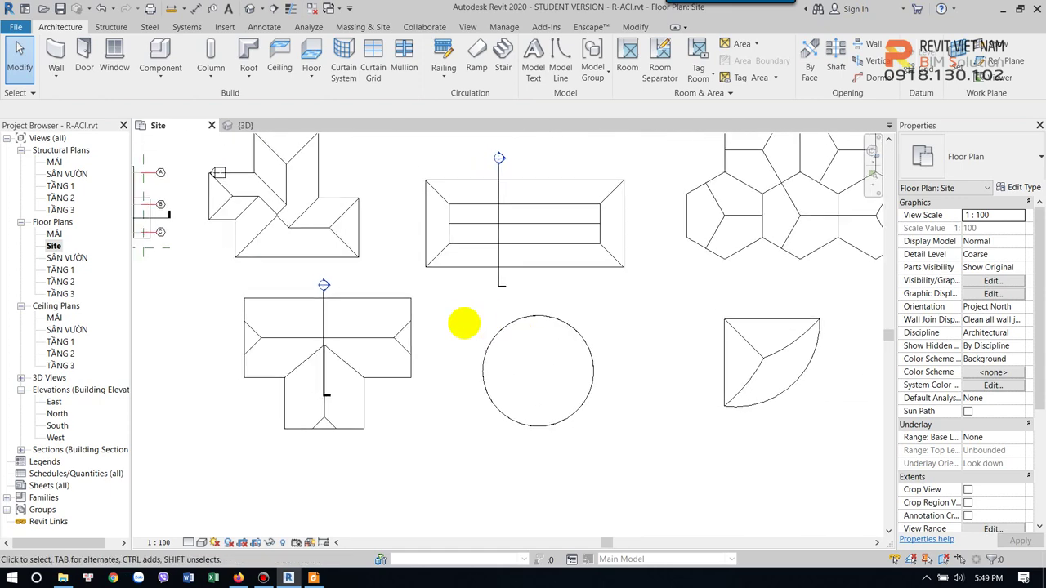
pyautogui.scroll(-1, 422, 362)
pyautogui.scroll(1, 443, 367)
pyautogui.moveTo(400, 338); pyautogui.dragTo(350, 335, button='middle')
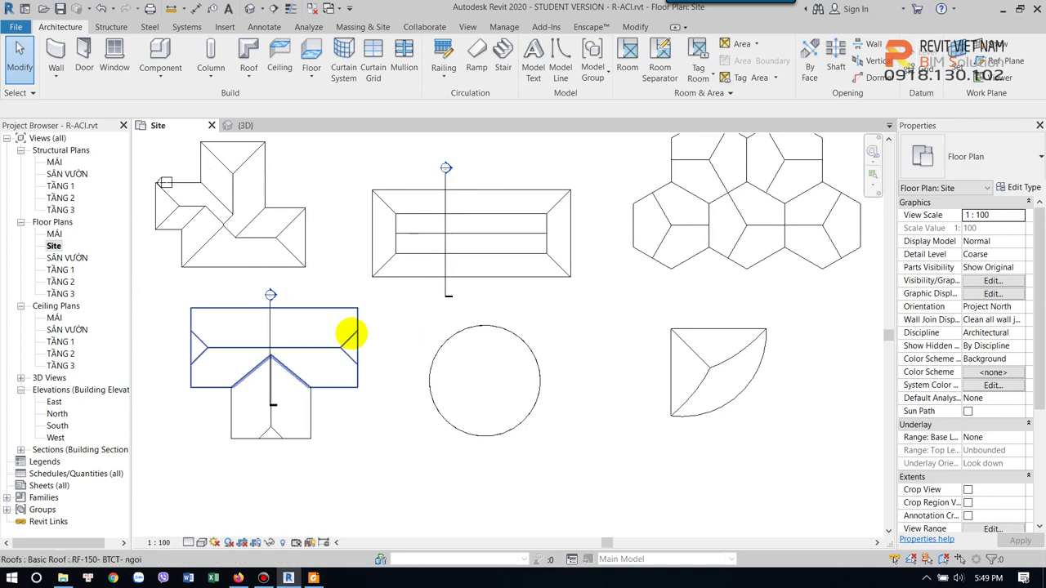
pyautogui.click(708, 359)
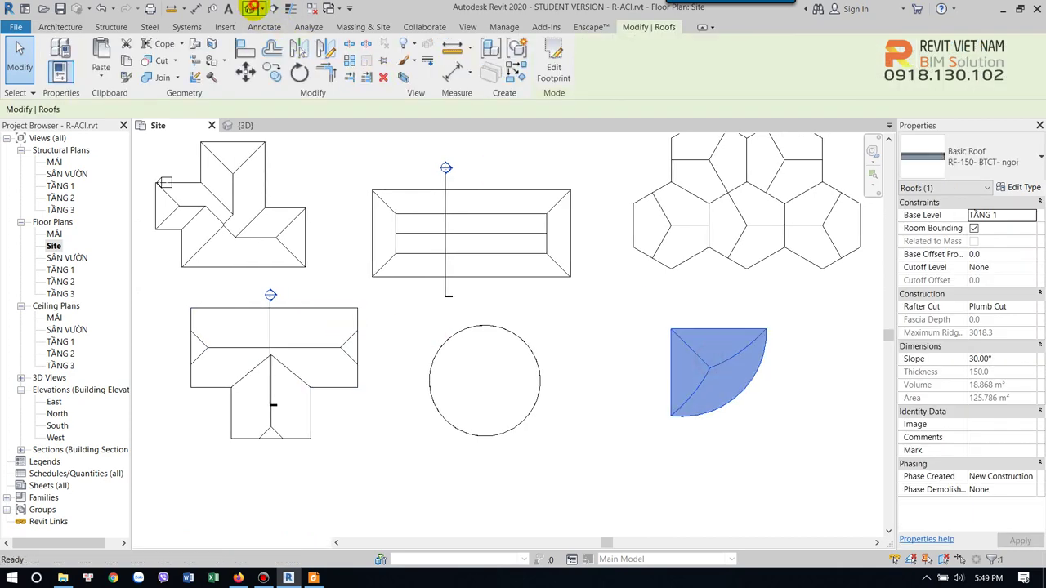
pyautogui.click(252, 7)
pyautogui.click(630, 349)
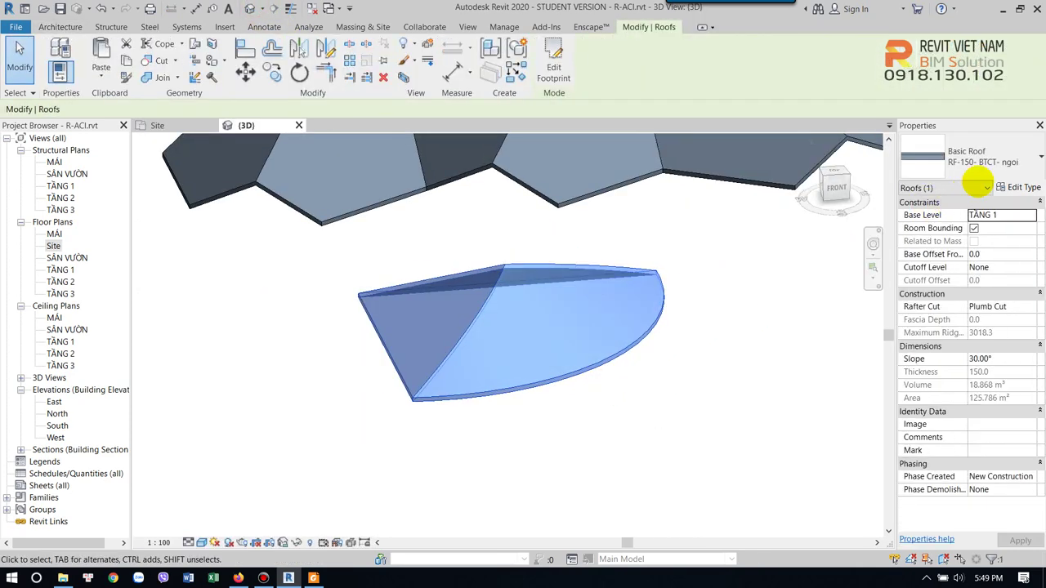
# Switch the fan-shaped roof's type to Sloped Glazing and orbit to see the glass panels
pyautogui.click(992, 158)
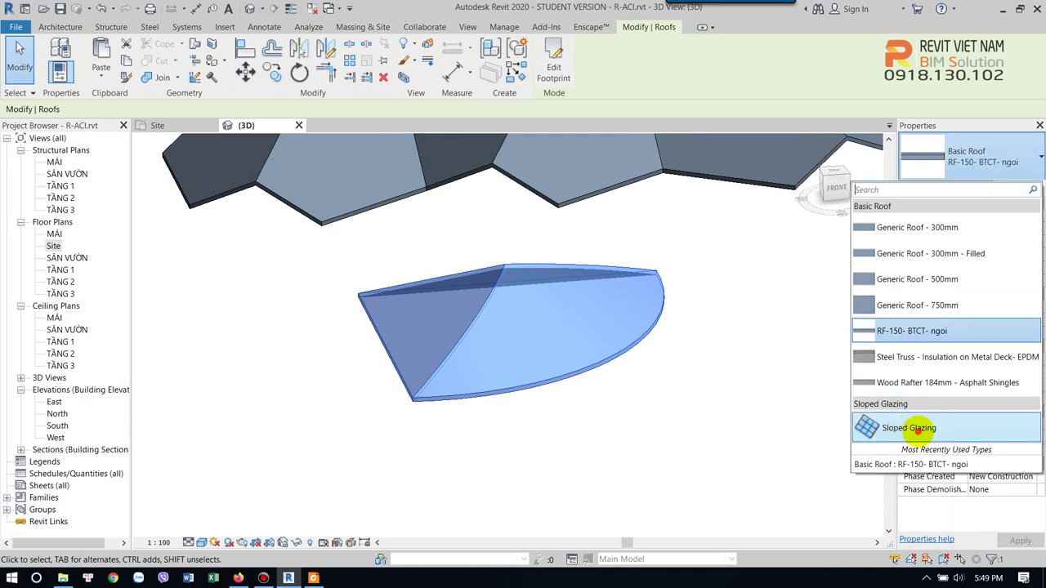
pyautogui.click(908, 427)
pyautogui.click(672, 397)
pyautogui.click(614, 346)
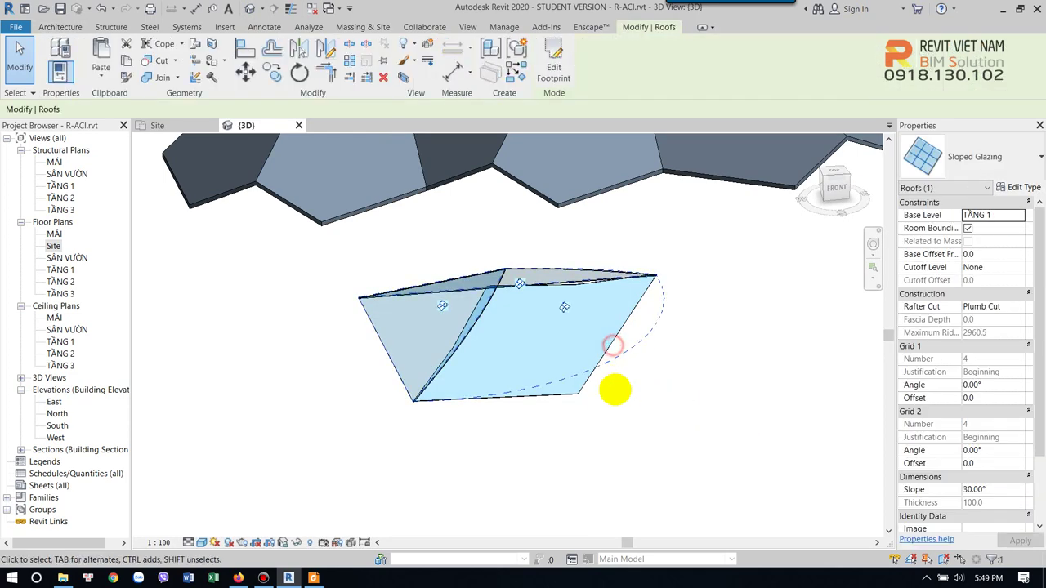
pyautogui.keyDown('shift'); pyautogui.moveTo(612, 385); pyautogui.dragTo(708, 416, button='middle'); pyautogui.keyUp('shift')
pyautogui.click(684, 420)
pyautogui.moveTo(679, 367)
pyautogui.keyDown('shift'); pyautogui.mouseDown(button='middle')
pyautogui.moveTo(591, 327)
pyautogui.moveTo(596, 315)
pyautogui.mouseUp(button='middle'); pyautogui.keyUp('shift')
pyautogui.click(596, 317)
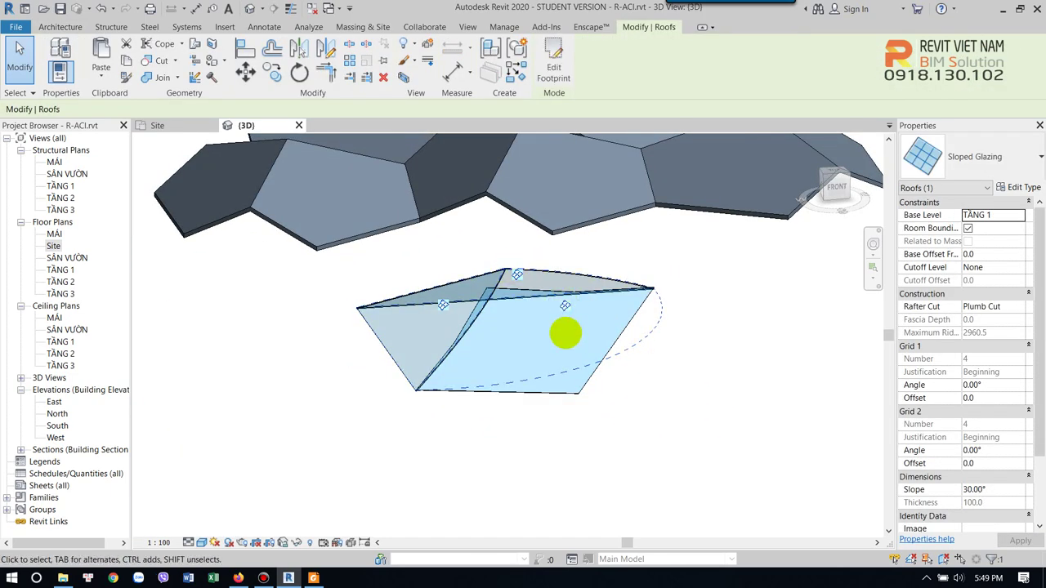
# Try Fixed Distance layouts for both Grid 1 and Grid 2 in the Sloped Glazing type, dismissing the curtain panel errors
pyautogui.click(1018, 187)
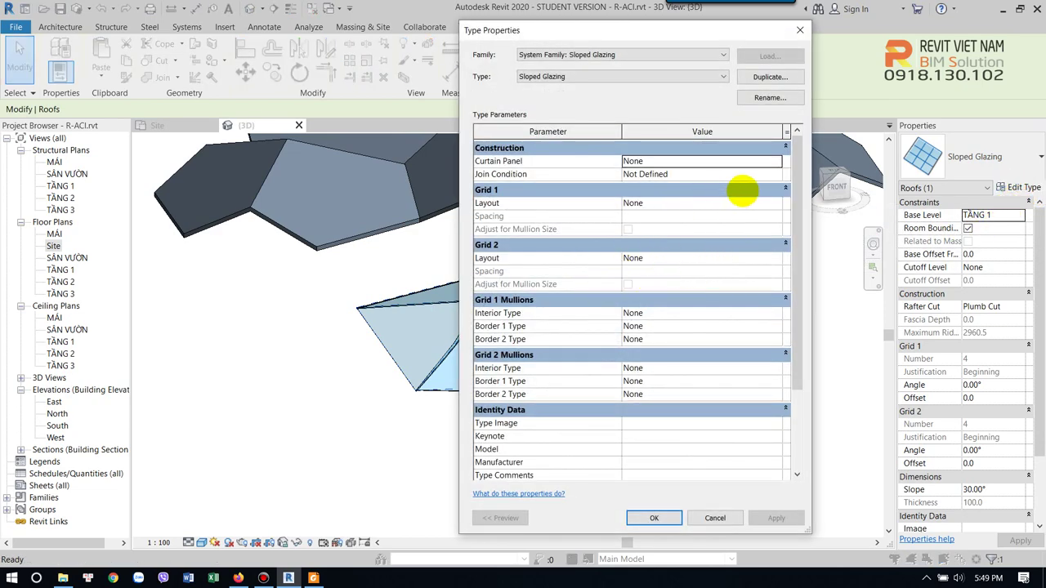
pyautogui.click(772, 204)
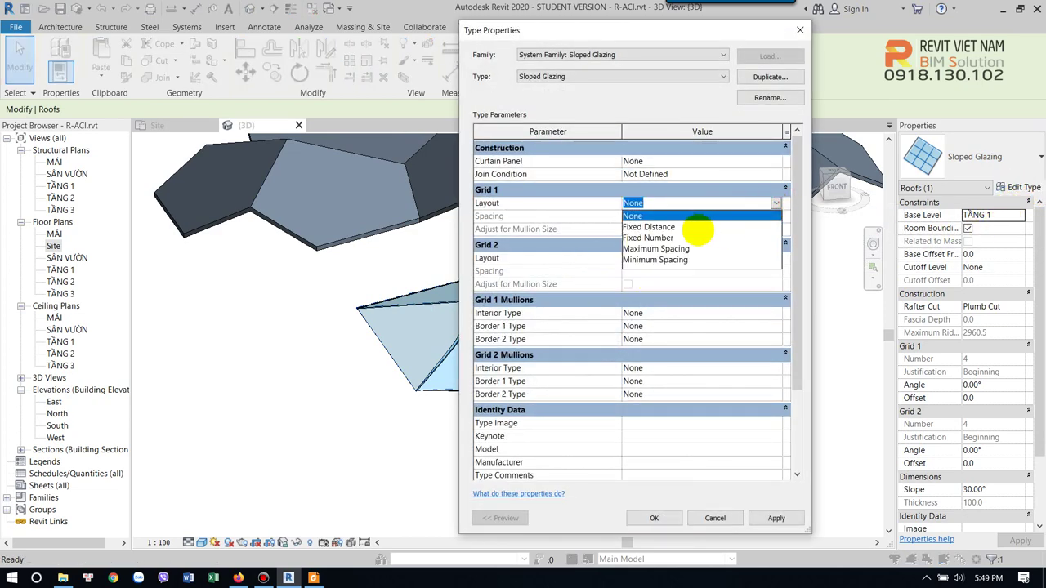
pyautogui.click(691, 230)
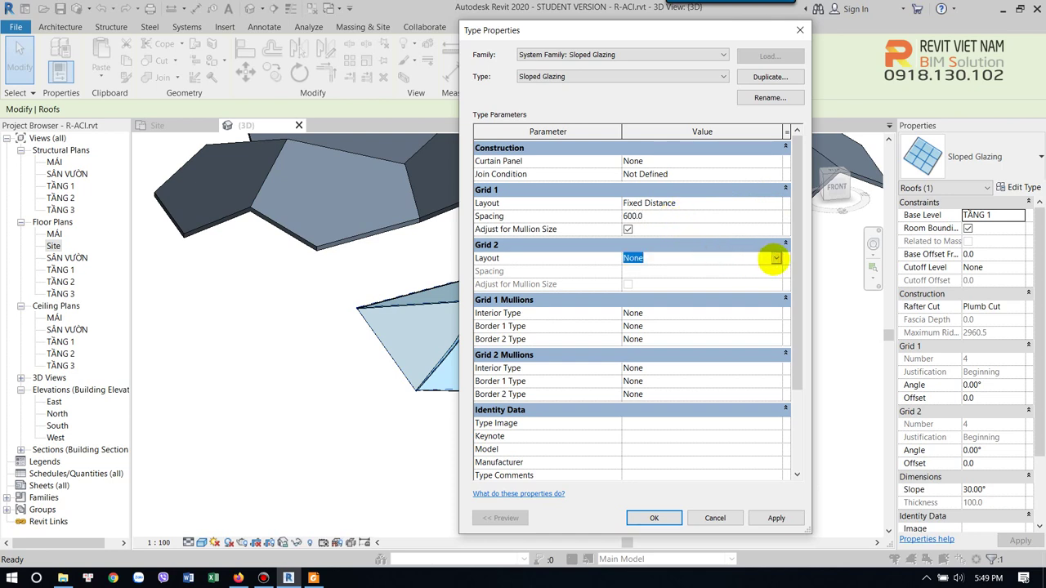
pyautogui.click(775, 258)
pyautogui.click(662, 282)
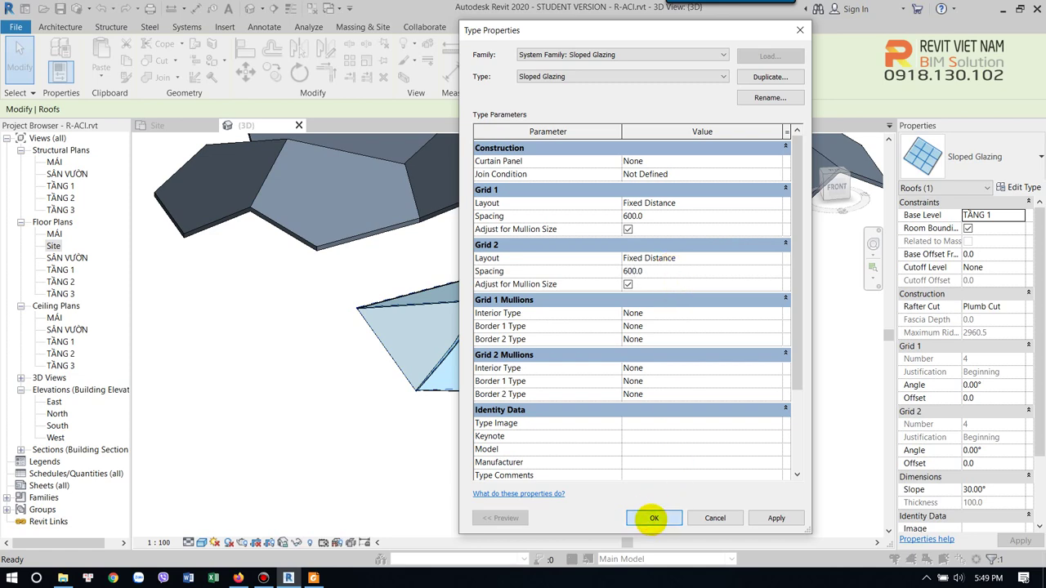
pyautogui.click(654, 518)
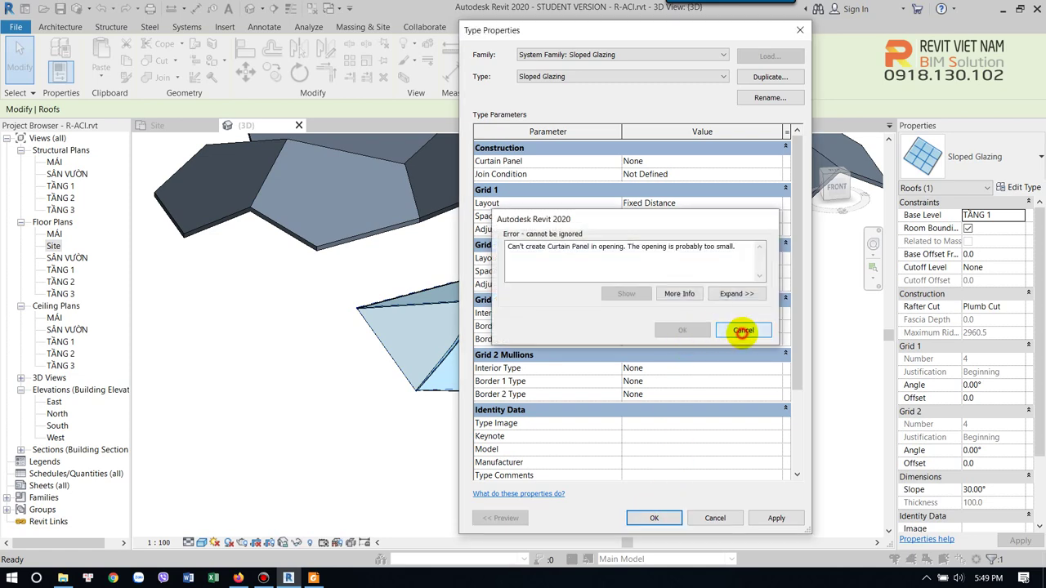
pyautogui.click(742, 330)
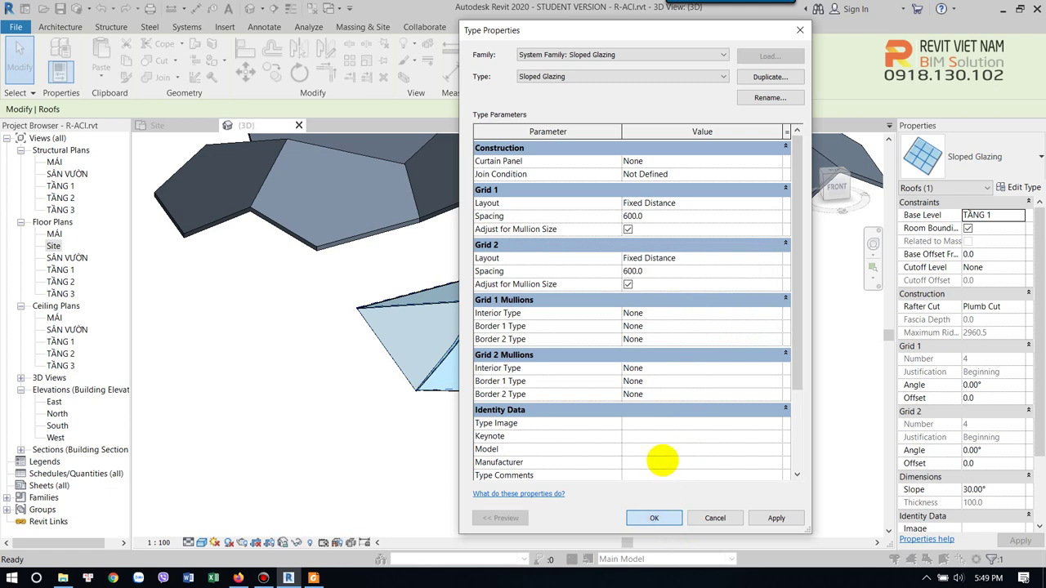
pyautogui.click(654, 518)
pyautogui.click(742, 330)
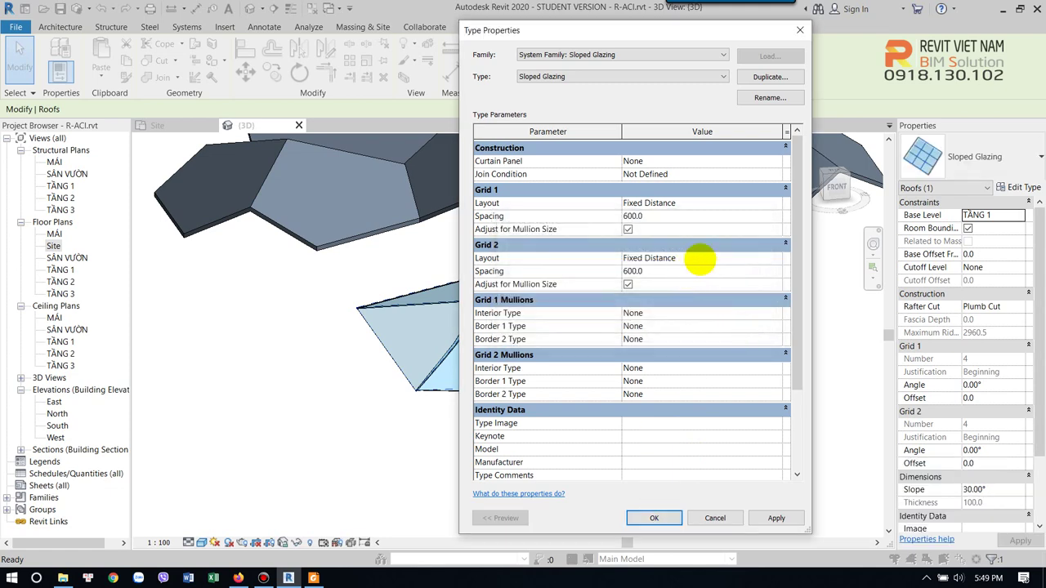
# Set Grid 2 to None, keeping Grid 1 at 600 spacing, and apply
pyautogui.click(778, 258)
pyautogui.click(703, 270)
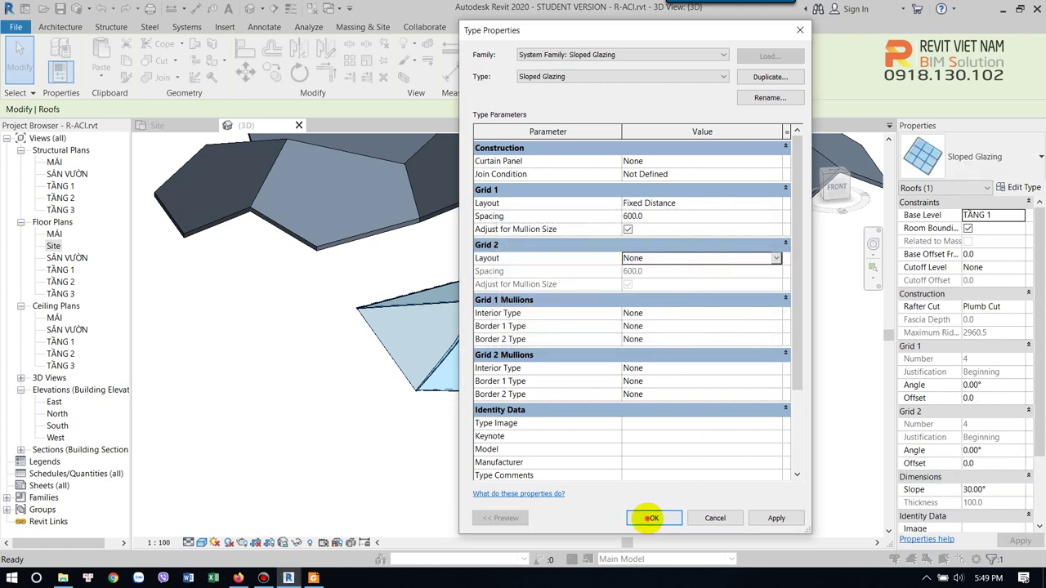
pyautogui.click(651, 518)
pyautogui.moveTo(630, 457)
pyautogui.keyDown('shift'); pyautogui.mouseDown(button='middle')
pyautogui.moveTo(560, 385)
pyautogui.moveTo(605, 419)
pyautogui.moveTo(712, 448)
pyautogui.moveTo(609, 458)
pyautogui.moveTo(569, 353)
pyautogui.mouseUp(button='middle'); pyautogui.keyUp('shift')
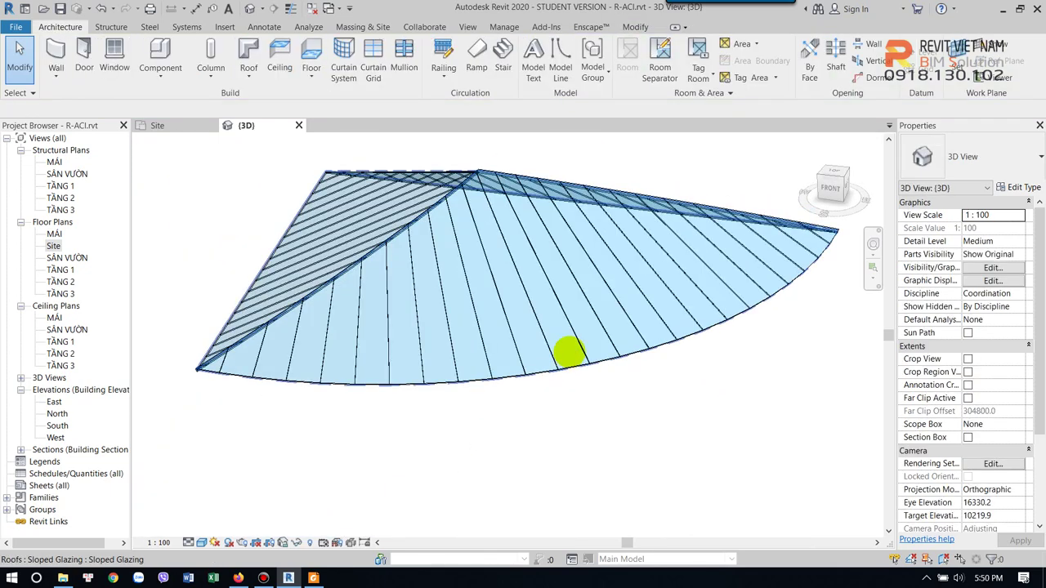
# Change one strip panel of the glazing roof from Glazed to Empty System Panel
pyautogui.moveTo(532, 309)
pyautogui.keyDown('shift'); pyautogui.mouseDown(button='middle')
pyautogui.moveTo(374, 326)
pyautogui.moveTo(474, 299)
pyautogui.mouseUp(button='middle'); pyautogui.keyUp('shift')
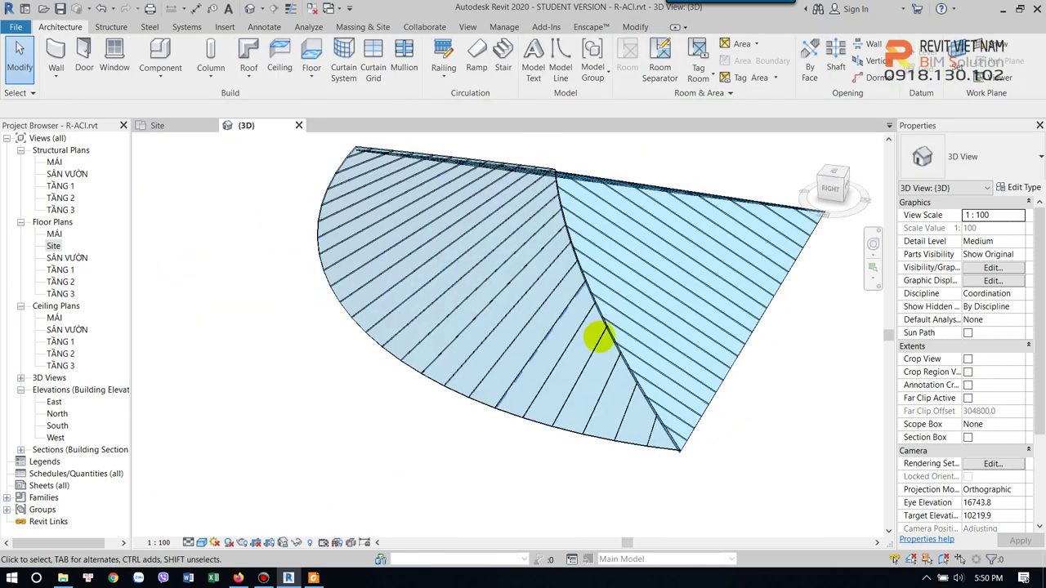
pyautogui.moveTo(599, 337)
pyautogui.keyDown('shift'); pyautogui.mouseDown(button='middle')
pyautogui.moveTo(544, 341)
pyautogui.moveTo(602, 379)
pyautogui.mouseUp(button='middle'); pyautogui.keyUp('shift')
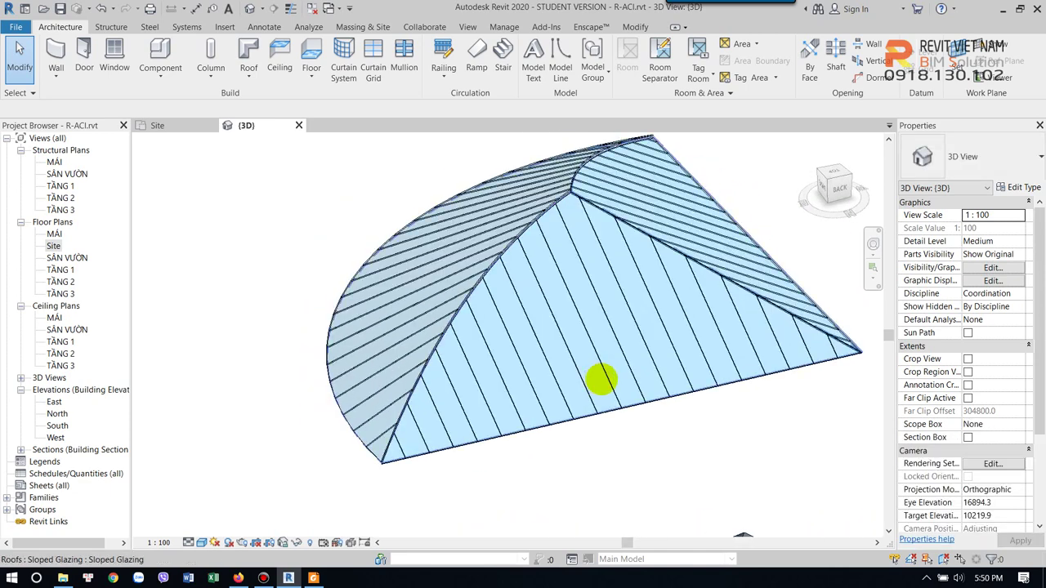
pyautogui.scroll(3, 616, 351)
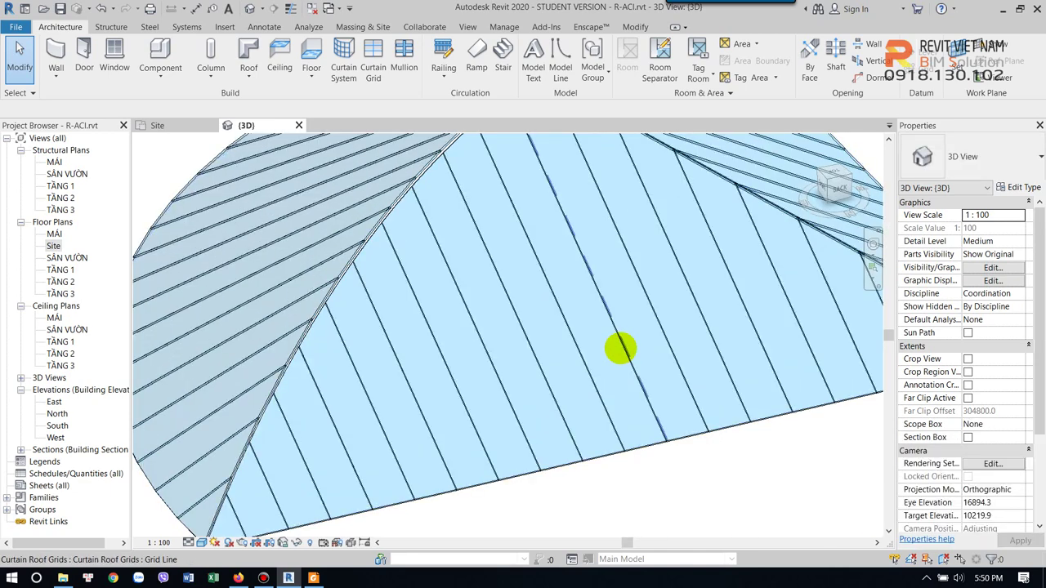
pyautogui.scroll(-4, 593, 335)
pyautogui.scroll(2, 572, 346)
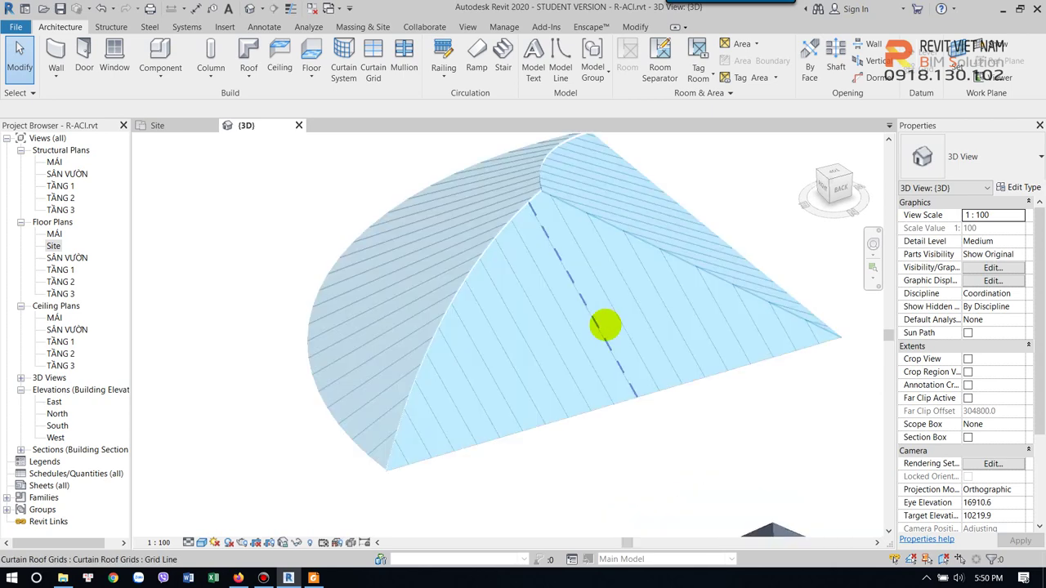
pyautogui.scroll(1, 602, 324)
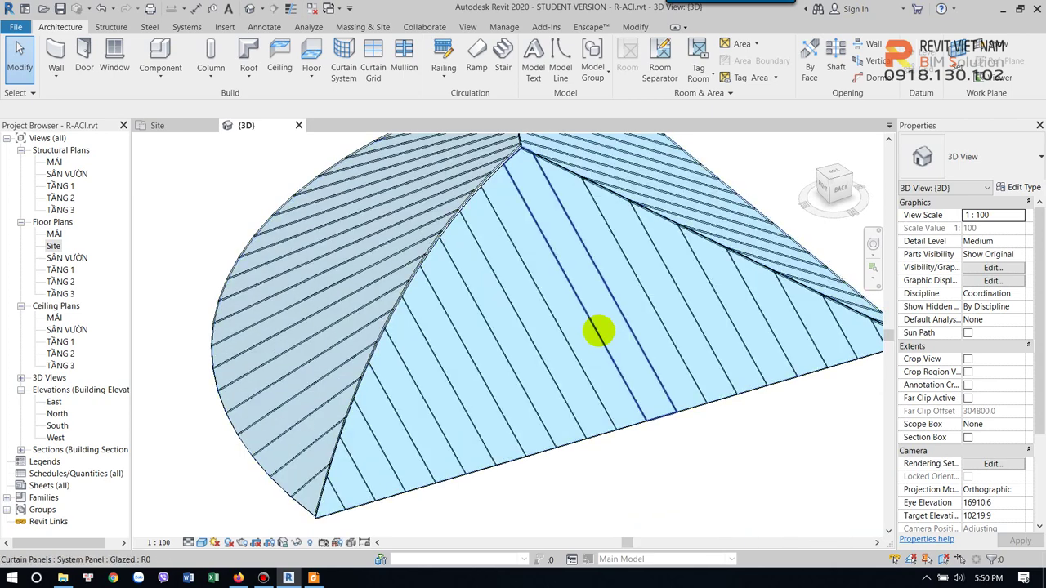
pyautogui.click(599, 331)
pyautogui.click(995, 171)
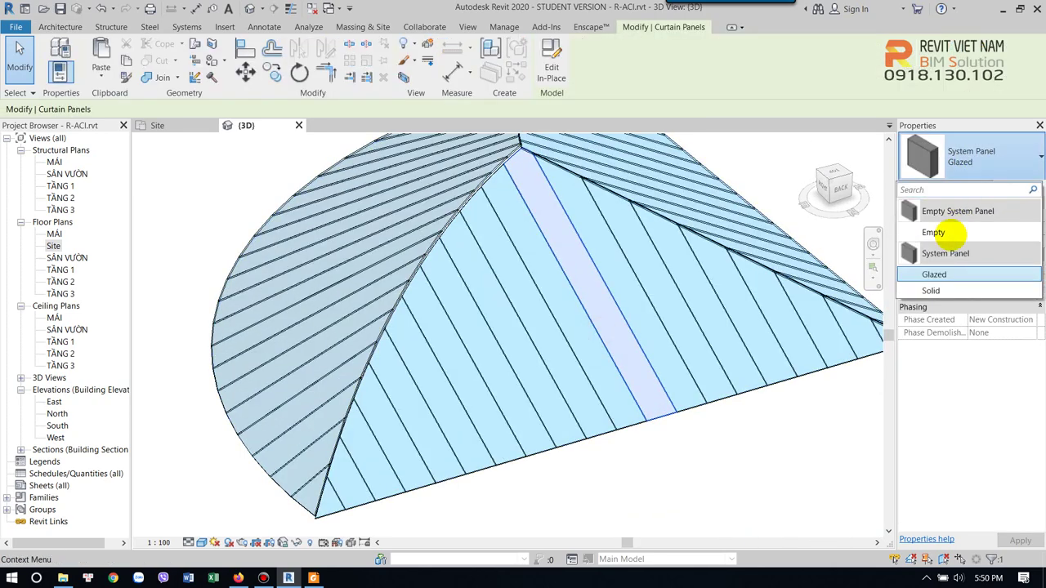
pyautogui.click(933, 233)
pyautogui.click(735, 446)
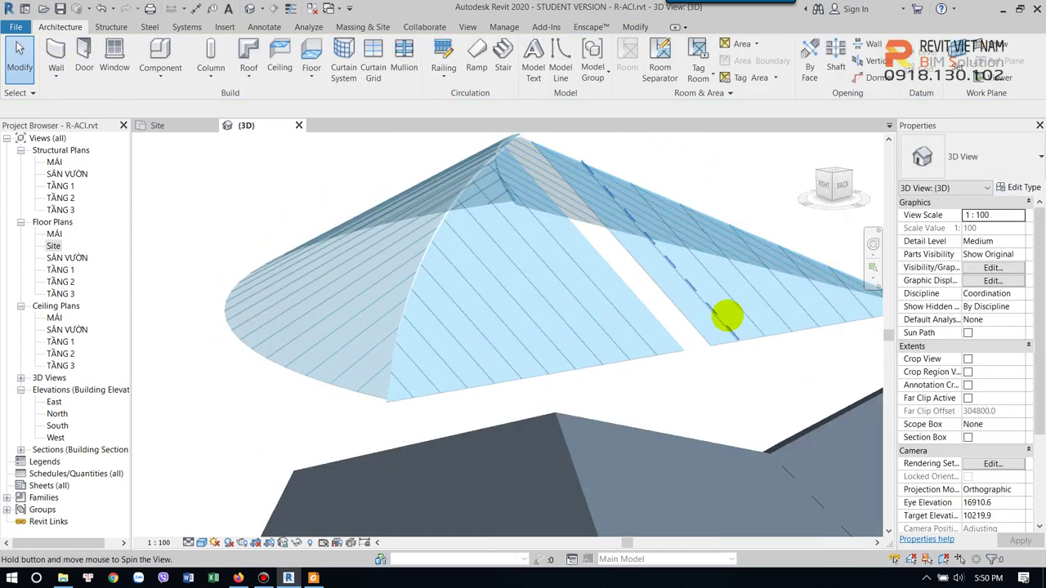
# Orbit to view the open gap and bring the cone and hexagons into view
pyautogui.scroll(-3, 732, 450)
pyautogui.keyDown('shift'); pyautogui.moveTo(733, 450); pyautogui.dragTo(726, 310, button='middle'); pyautogui.keyUp('shift')
pyautogui.keyDown('shift'); pyautogui.moveTo(585, 220); pyautogui.dragTo(635, 286, button='middle'); pyautogui.keyUp('shift')
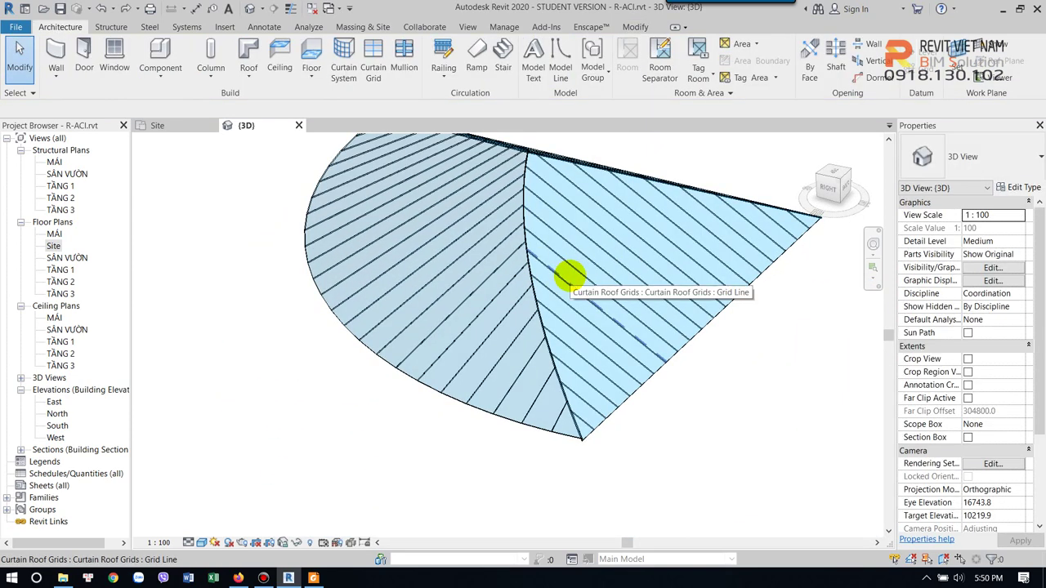
pyautogui.moveTo(569, 276)
pyautogui.keyDown('shift'); pyautogui.mouseDown(button='middle')
pyautogui.moveTo(523, 292)
pyautogui.moveTo(626, 297)
pyautogui.moveTo(485, 329)
pyautogui.moveTo(581, 337)
pyautogui.mouseUp(button='middle'); pyautogui.keyUp('shift')
pyautogui.scroll(-2, 580, 338)
# Start Match Type (MA) and copy the glazing wedge's type onto two hexagon-cluster roof pieces
pyautogui.press('m')
pyautogui.press('a')
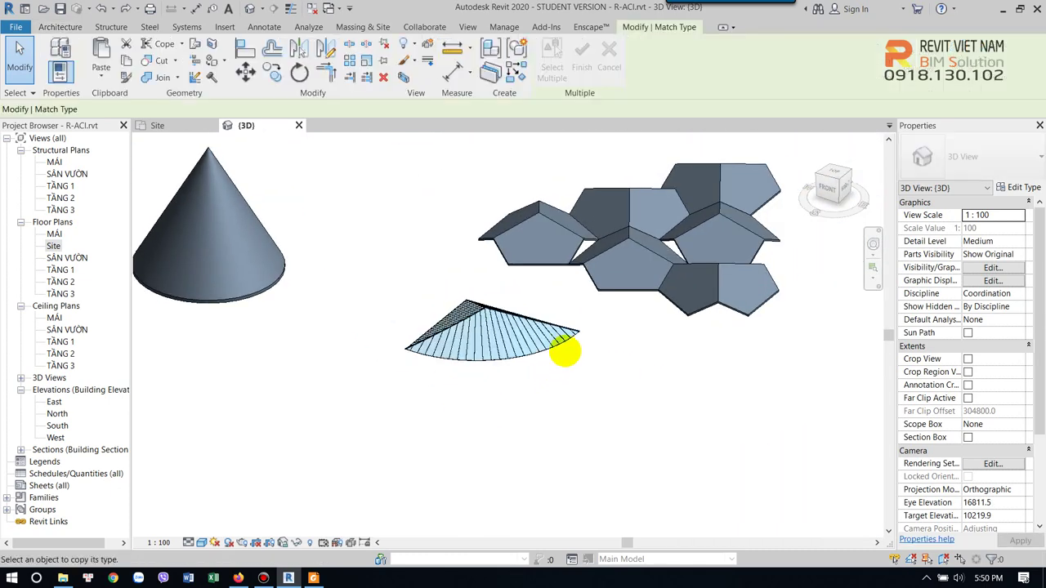
pyautogui.click(558, 352)
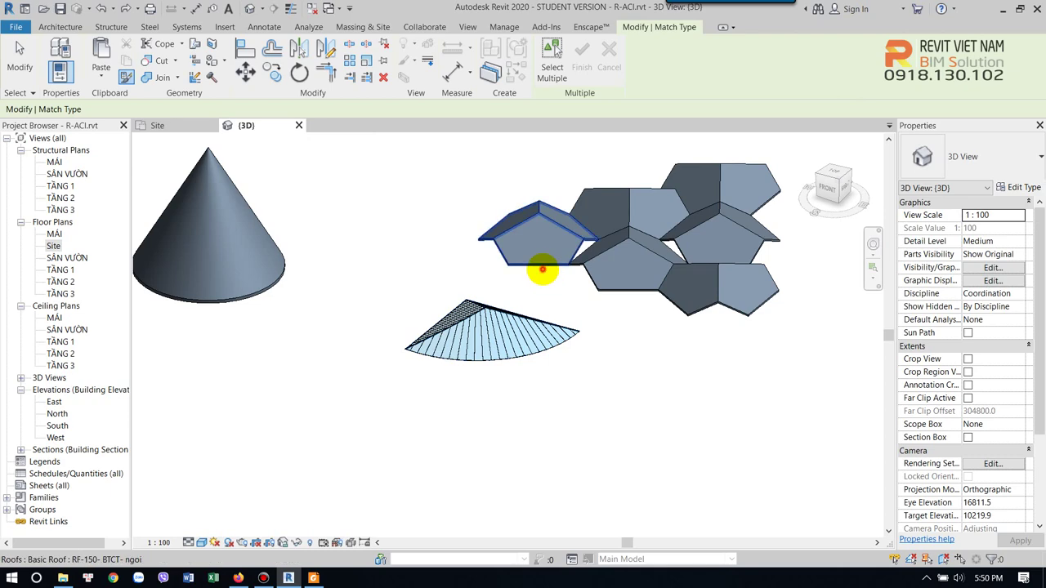
pyautogui.click(543, 269)
pyautogui.scroll(2, 562, 297)
pyautogui.scroll(2, 581, 302)
pyautogui.keyDown('shift'); pyautogui.moveTo(581, 301); pyautogui.dragTo(426, 254, button='middle'); pyautogui.keyUp('shift')
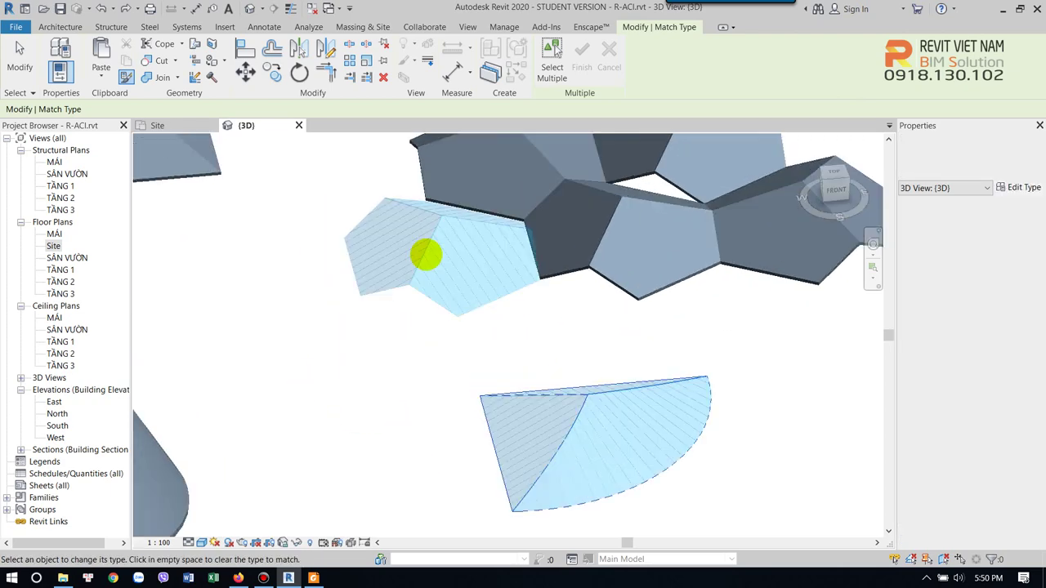
pyautogui.click(426, 254)
# Apply the Sloped Glazing type to two more roof pieces and end Match Type
pyautogui.scroll(1, 427, 196)
pyautogui.scroll(-2, 457, 322)
pyautogui.keyDown('shift'); pyautogui.moveTo(458, 322); pyautogui.dragTo(467, 311, button='middle'); pyautogui.keyUp('shift')
pyautogui.click(468, 315)
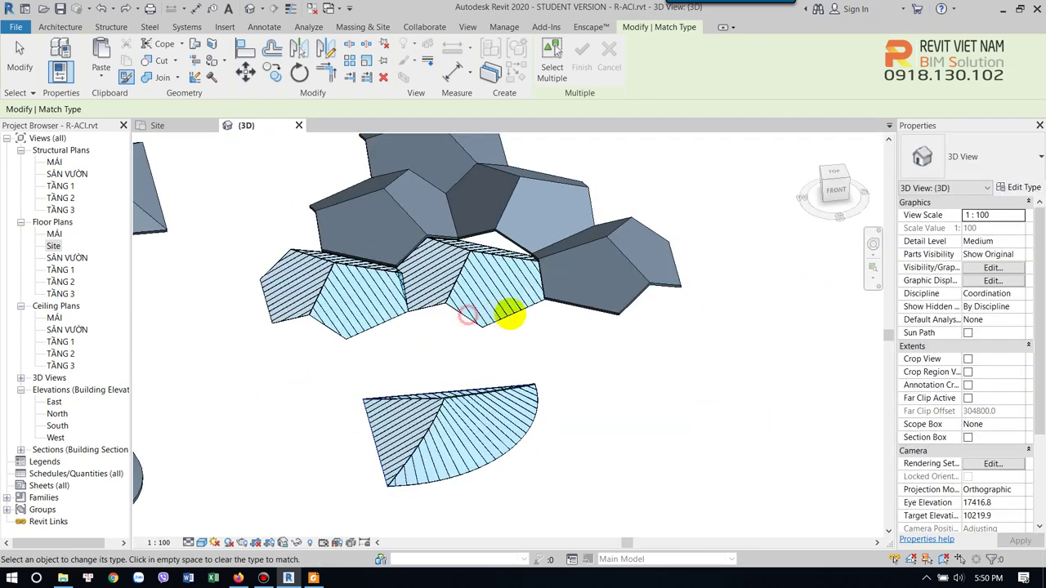
pyautogui.moveTo(400, 203)
pyautogui.keyDown('shift'); pyautogui.mouseDown(button='middle')
pyautogui.moveTo(465, 235)
pyautogui.moveTo(584, 261)
pyautogui.moveTo(700, 333)
pyautogui.moveTo(646, 318)
pyautogui.moveTo(645, 281)
pyautogui.moveTo(649, 291)
pyautogui.moveTo(531, 341)
pyautogui.moveTo(635, 338)
pyautogui.moveTo(582, 400)
pyautogui.moveTo(499, 347)
pyautogui.mouseUp(button='middle'); pyautogui.keyUp('shift')
pyautogui.click(460, 229)
pyautogui.press('Escape')
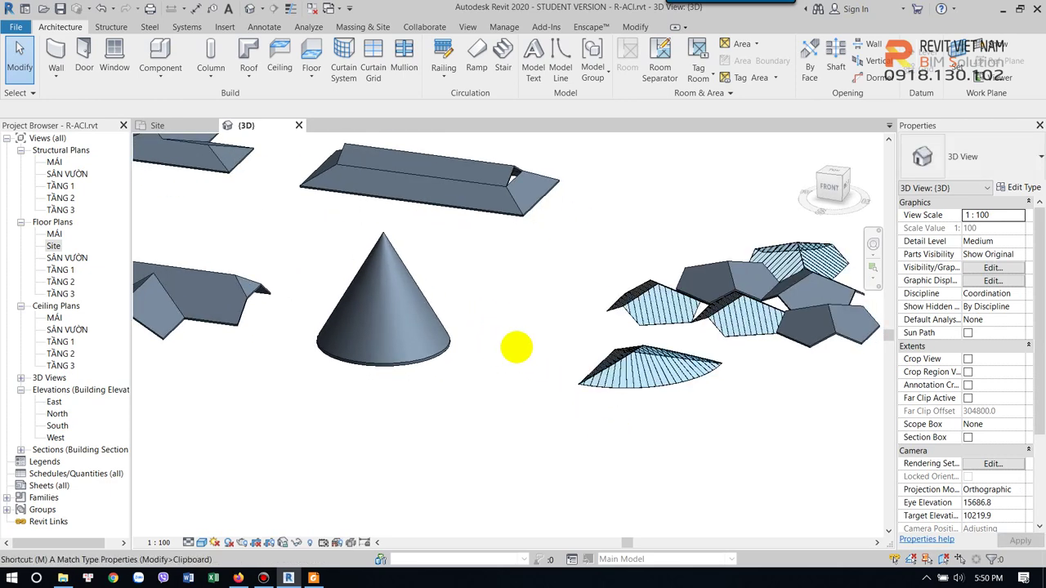
# Restart Match Type, then cancel it after orbiting to view the roofs
pyautogui.press('a')
pyautogui.moveTo(538, 231)
pyautogui.keyDown('shift'); pyautogui.mouseDown(button='middle')
pyautogui.moveTo(498, 171)
pyautogui.moveTo(497, 245)
pyautogui.moveTo(518, 272)
pyautogui.moveTo(585, 290)
pyautogui.mouseUp(button='middle'); pyautogui.keyUp('shift')
pyautogui.scroll(3, 433, 222)
pyautogui.moveTo(434, 221)
pyautogui.keyDown('shift'); pyautogui.mouseDown(button='middle')
pyautogui.moveTo(551, 263)
pyautogui.moveTo(694, 420)
pyautogui.moveTo(495, 345)
pyautogui.moveTo(444, 250)
pyautogui.mouseUp(button='middle'); pyautogui.keyUp('shift')
pyautogui.scroll(-3, 561, 277)
pyautogui.press('Escape')
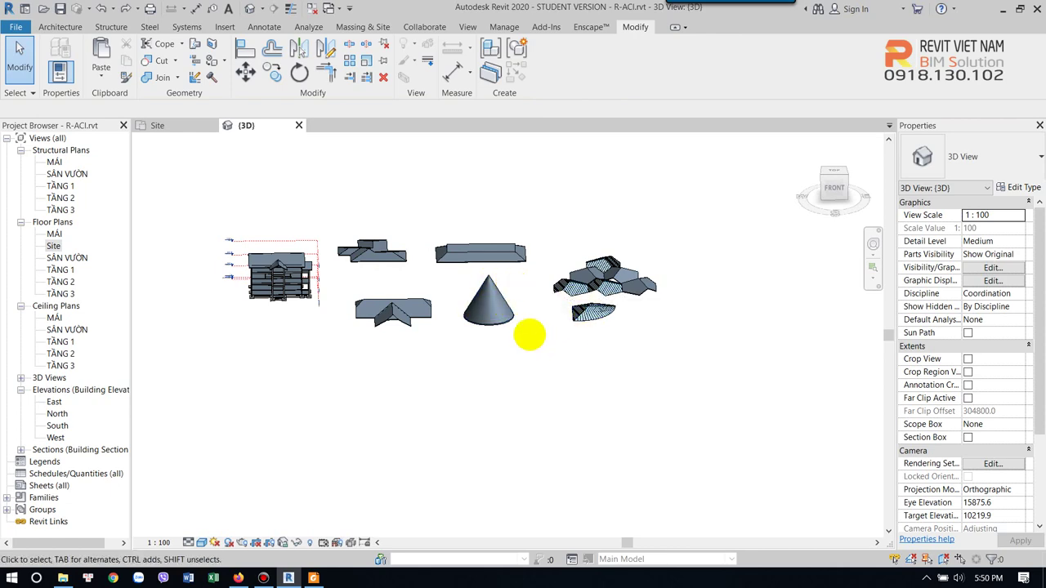
# Frame all the demonstration roofs in 3D and close the Site view
pyautogui.scroll(2, 529, 334)
pyautogui.scroll(2, 532, 327)
pyautogui.moveTo(532, 327)
pyautogui.keyDown('shift'); pyautogui.mouseDown(button='middle')
pyautogui.moveTo(479, 289)
pyautogui.moveTo(454, 253)
pyautogui.mouseUp(button='middle'); pyautogui.keyUp('shift')
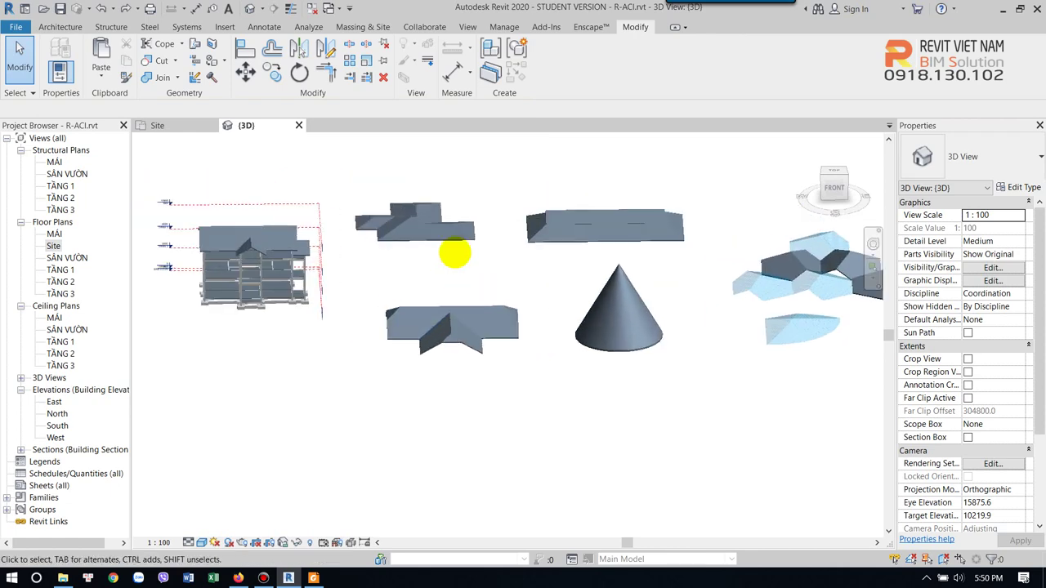
pyautogui.click(311, 8)
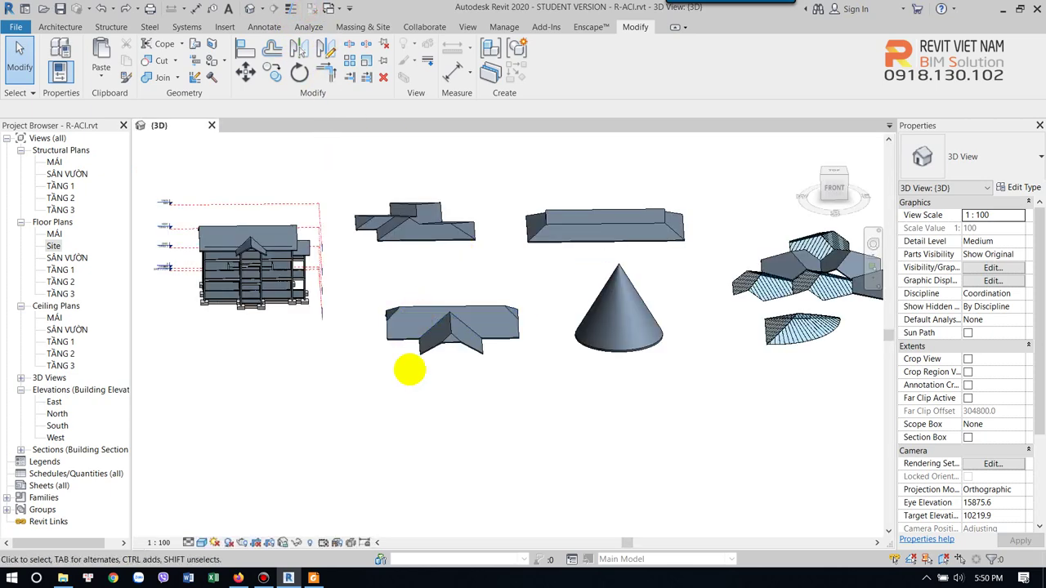